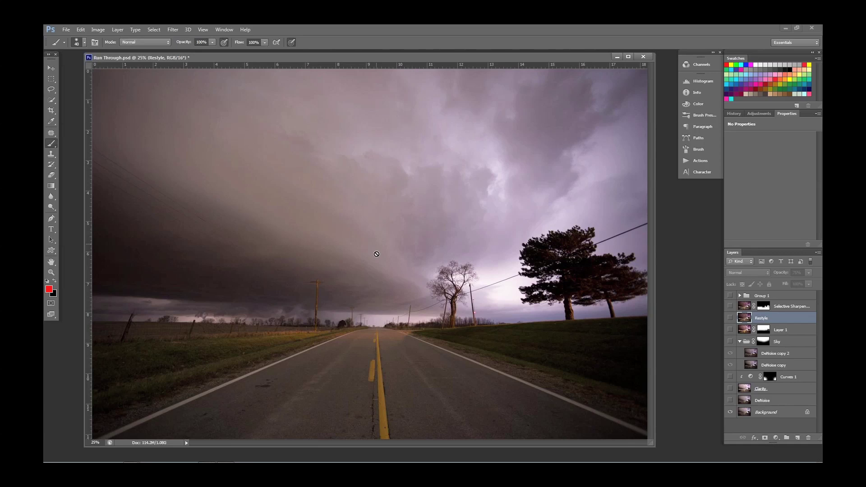
Review the workflow checklist in Workflow Formula.jpg and on the last page of The Workflow Formula.pdf, and close the PDF
mouse_move(131, 457)
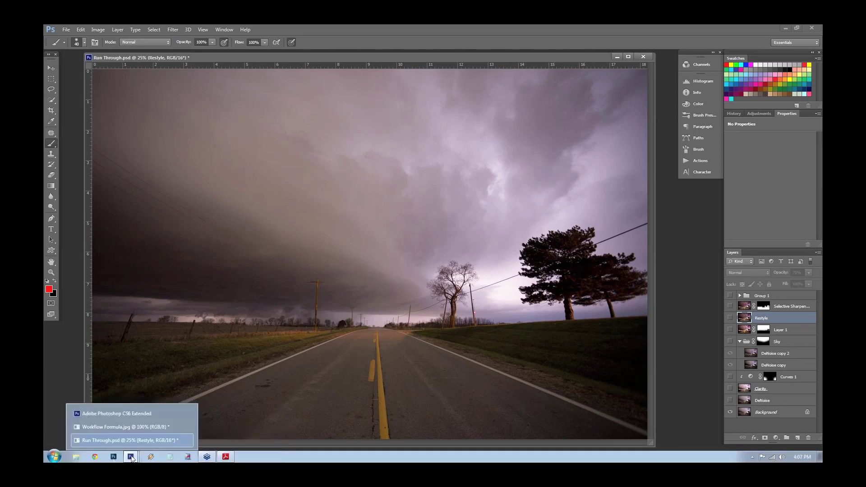
click(128, 429)
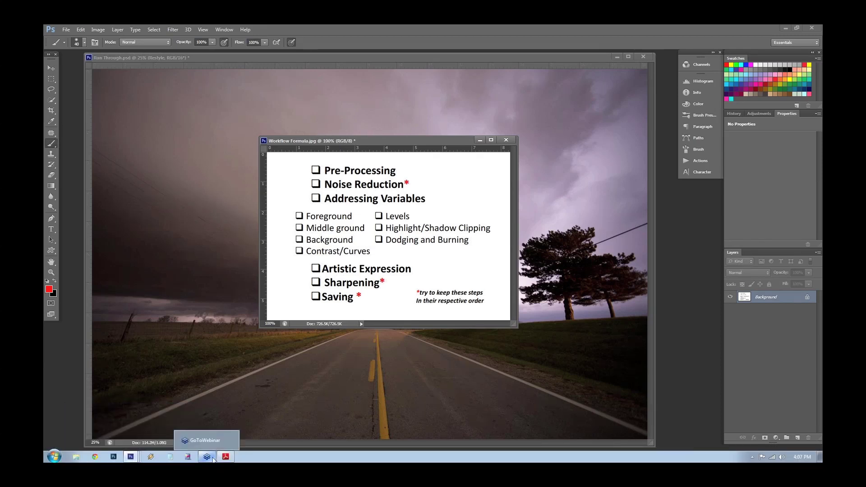
key(alt+Tab)
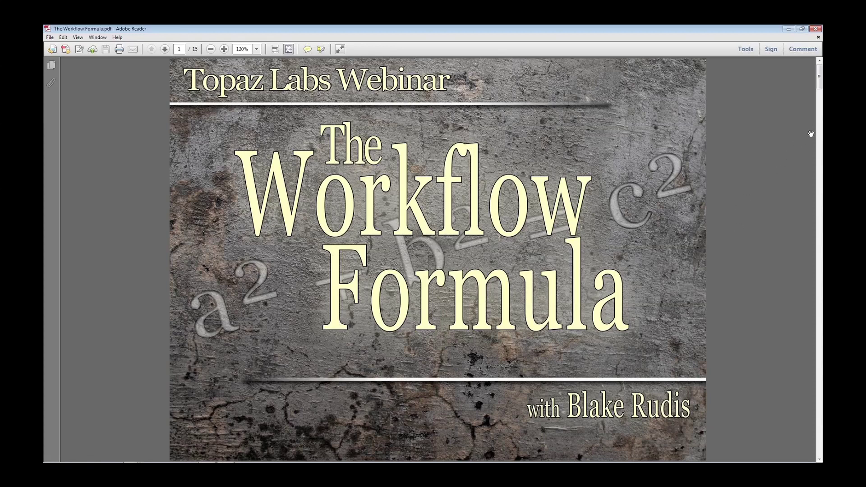
drag(819, 83, 821, 129)
key(End)
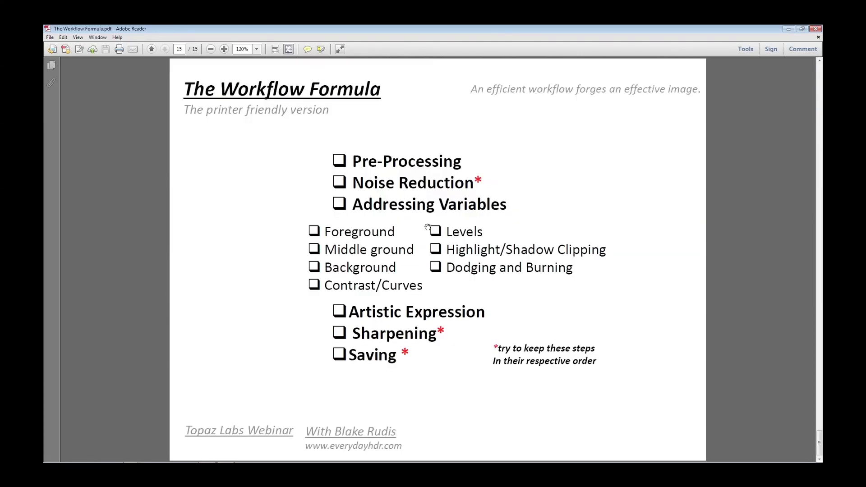
click(814, 30)
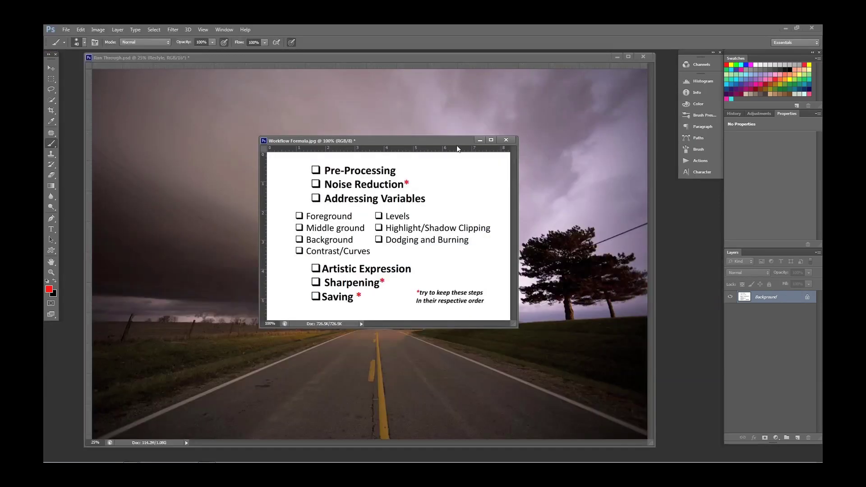
Compare the original Background layer with the fully edited version of Run Through.psd
click(550, 62)
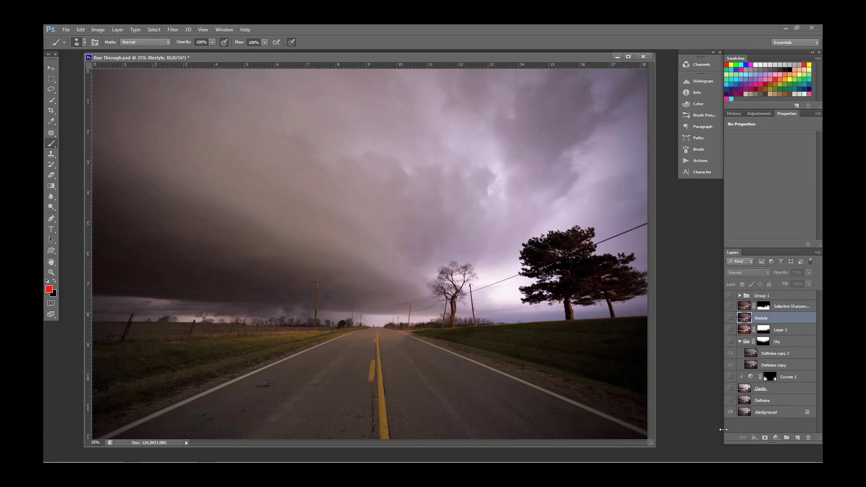
alt+click(730, 412)
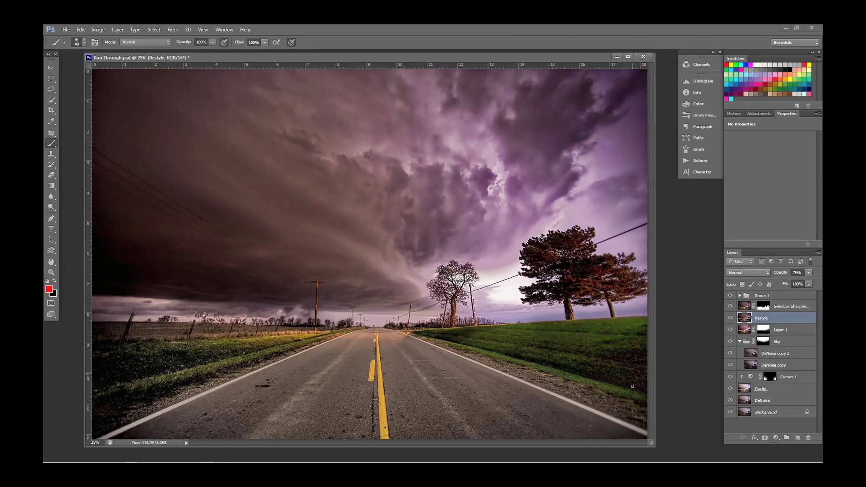
alt+click(728, 412)
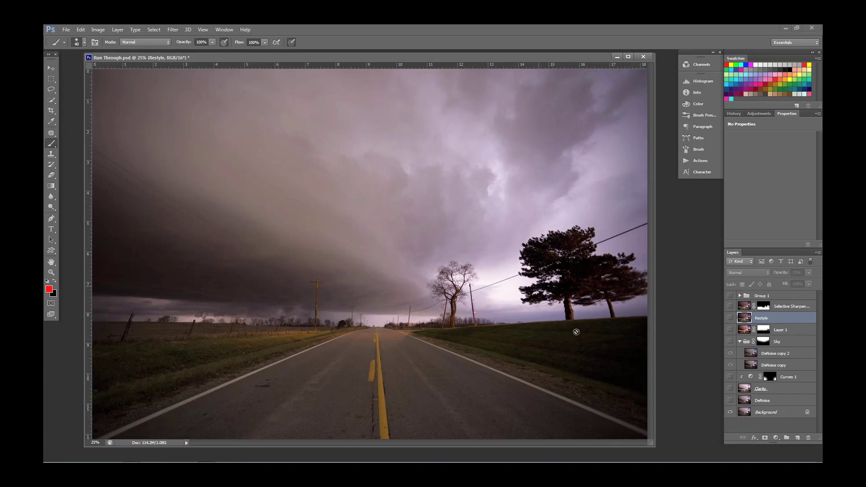
alt+click(730, 413)
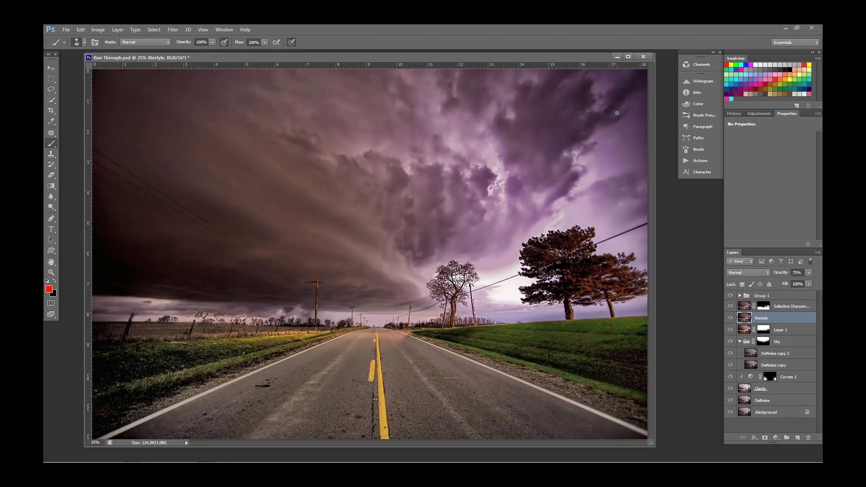
Close Run Through.psd and open the raw photo IMG_4242.CR2 from the Topaz Labs Webinar folder
click(643, 56)
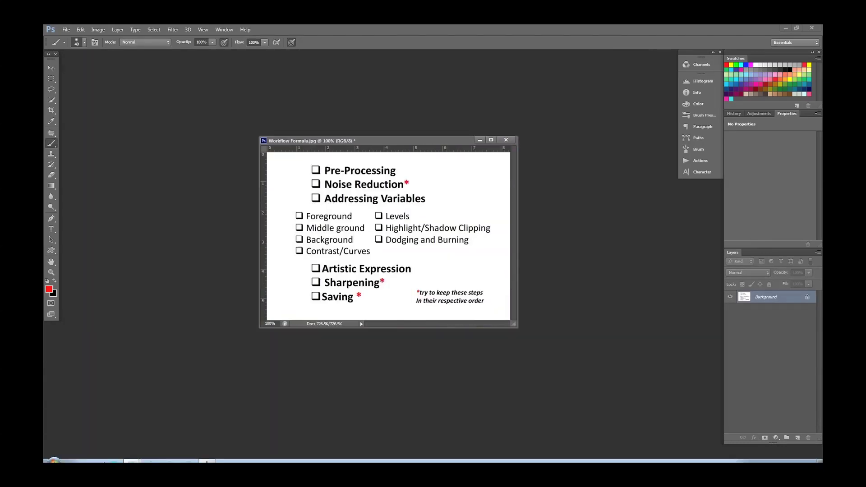
mouse_move(113, 457)
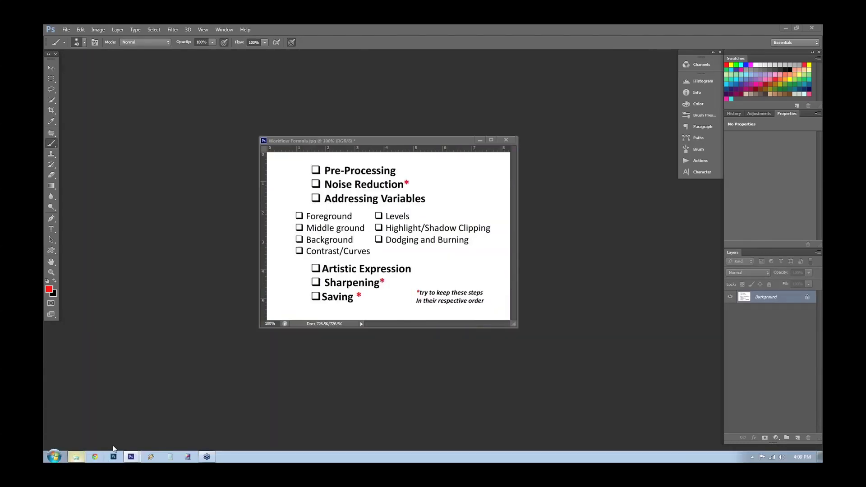
click(77, 457)
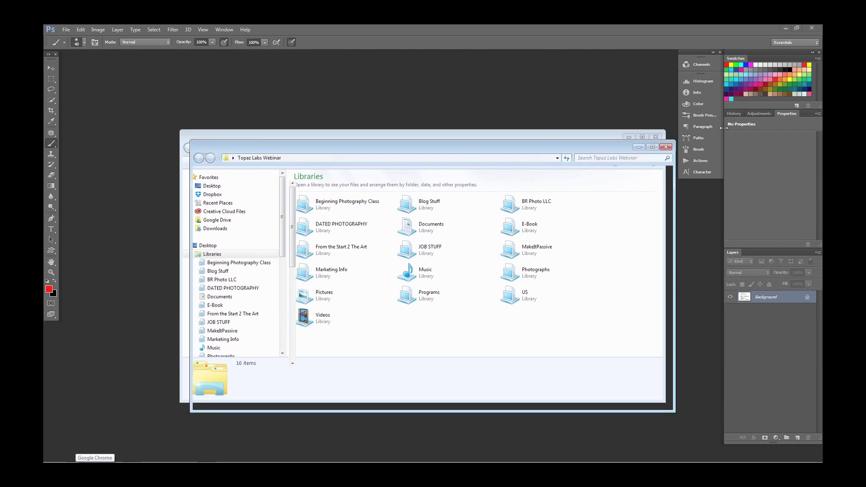
double_click(415, 208)
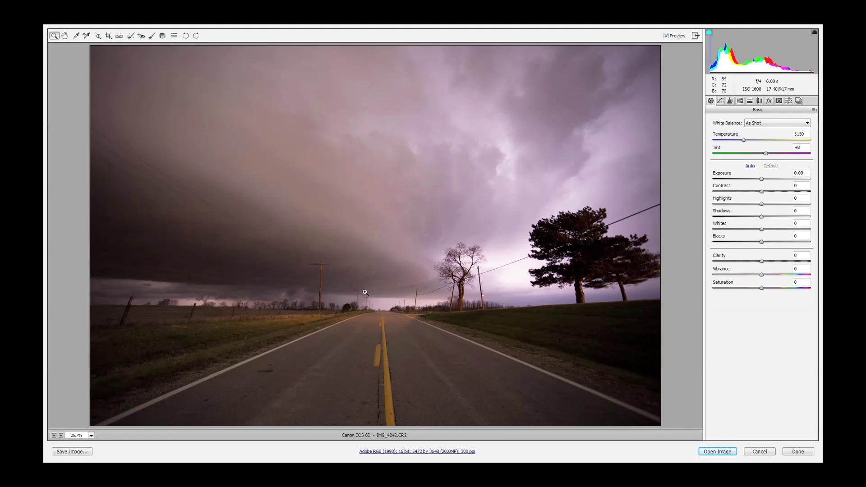
Try to straighten the photo along the horizon where the road ends
drag(365, 290, 393, 311)
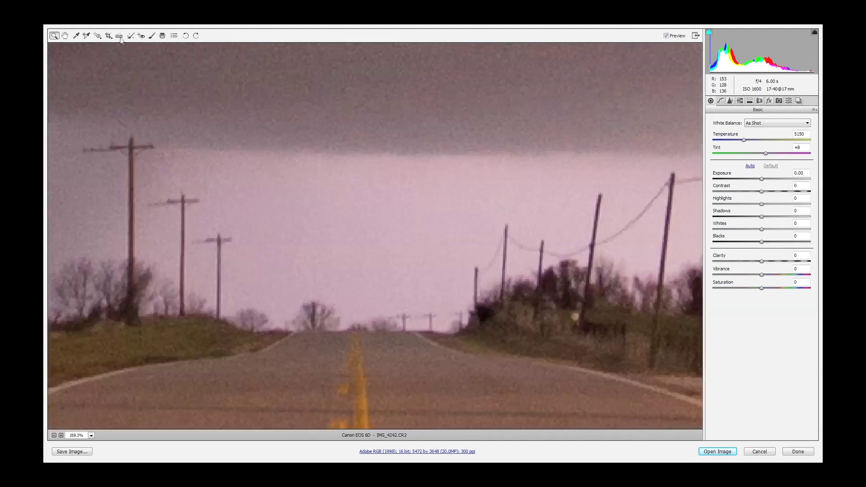
key(a)
drag(294, 332, 417, 334)
key(z)
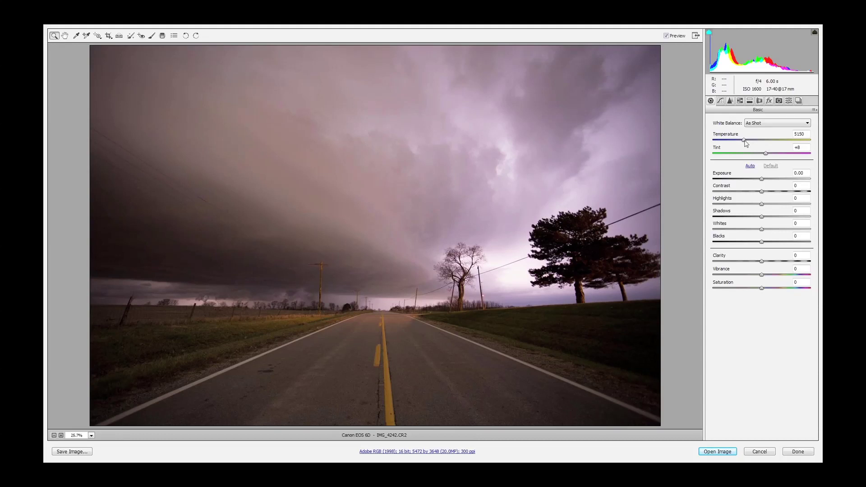
Cool the white balance to a temperature of 4900 with a tint of +8
mouse_move(743, 140)
mouse_down()
mouse_move(759, 143)
mouse_move(744, 143)
mouse_up()
click(754, 123)
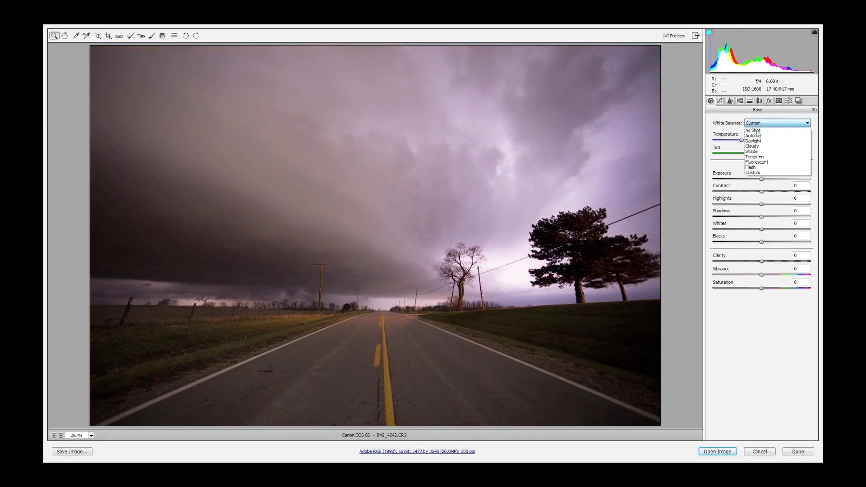
click(754, 128)
click(745, 140)
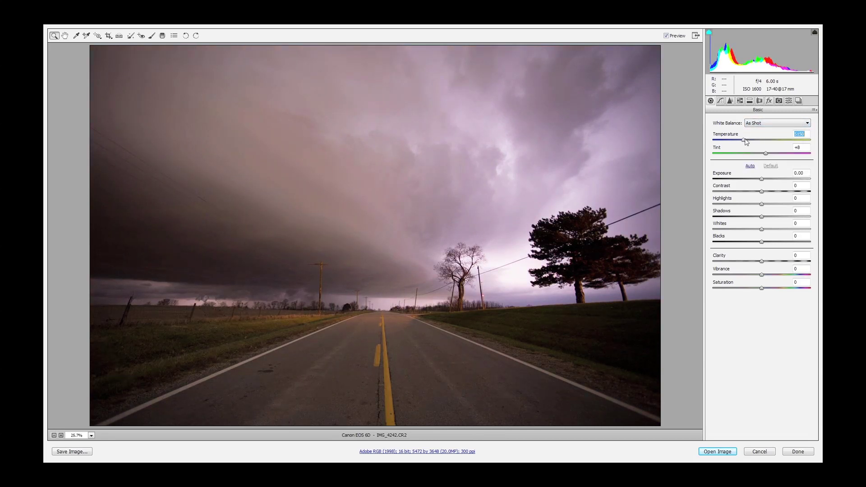
drag(743, 139, 740, 139)
drag(765, 154, 766, 156)
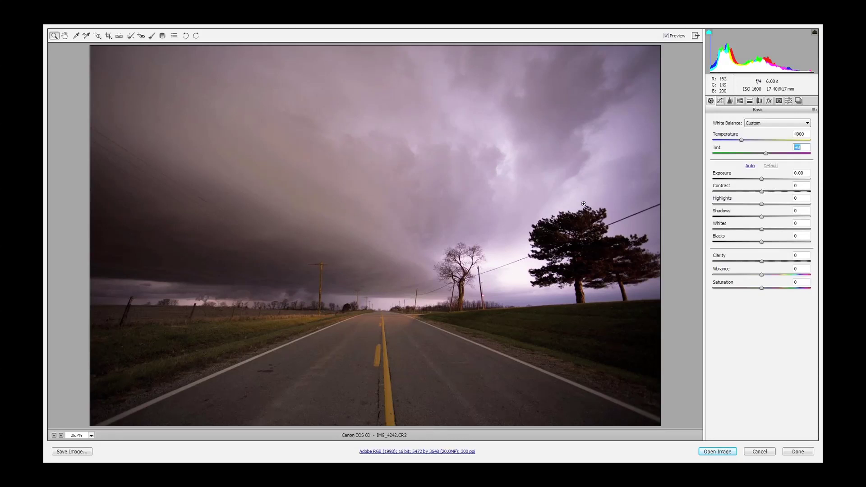
Inspect the bright sky between the trees and set the highlights to -20
drag(469, 248, 536, 299)
right_click(373, 228)
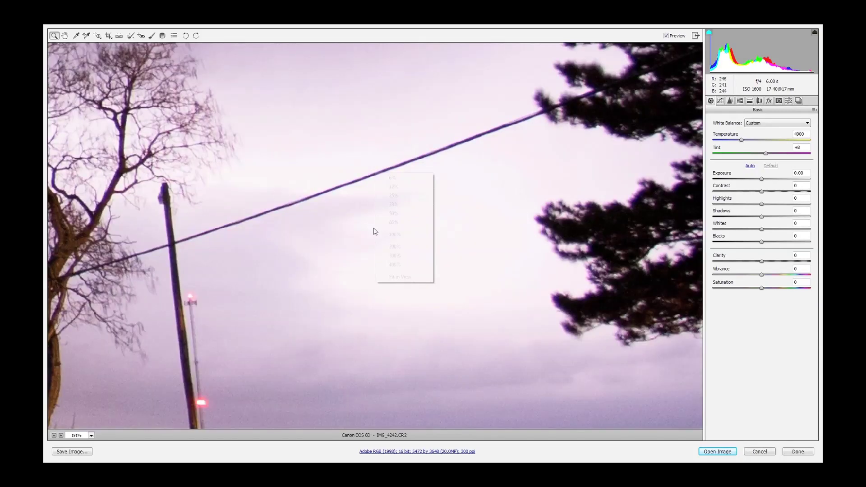
click(403, 273)
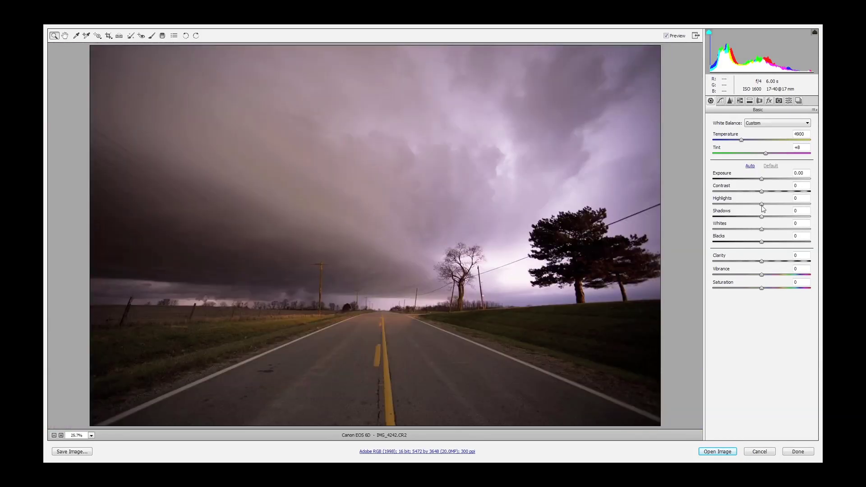
drag(761, 205, 683, 202)
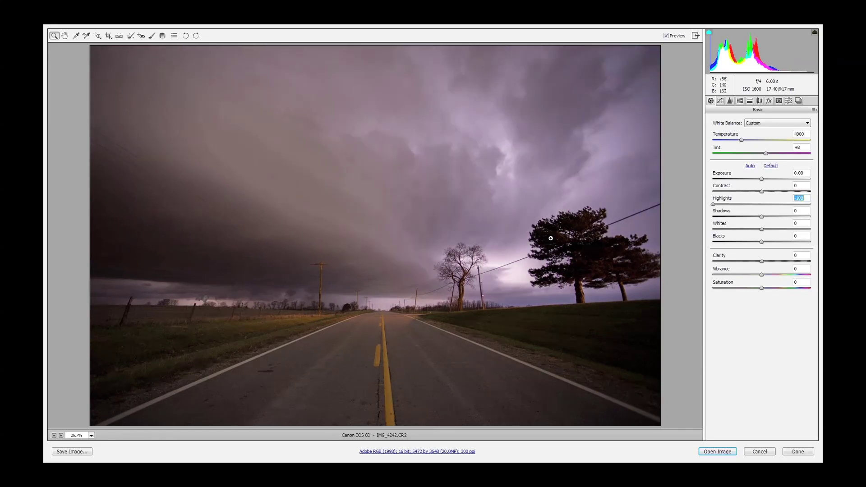
drag(716, 206, 753, 206)
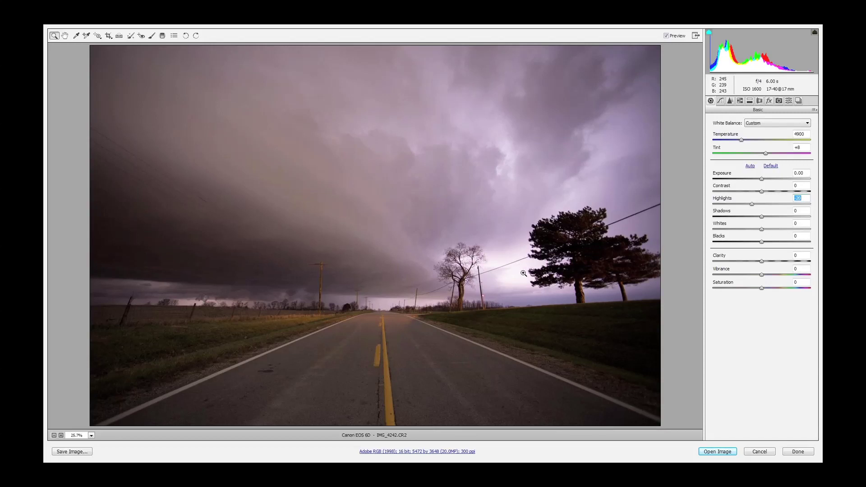
Enable chromatic aberration removal and adjust the purple and green defringe amounts for the bare tree and power lines
drag(464, 253, 500, 289)
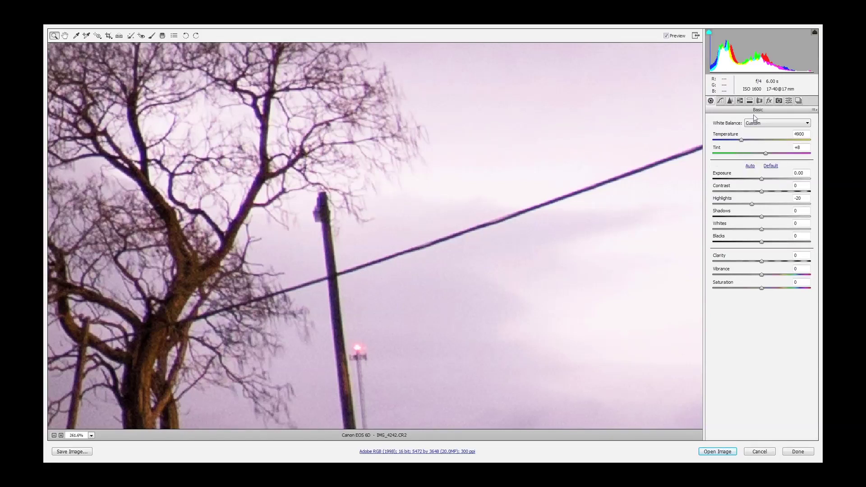
click(759, 102)
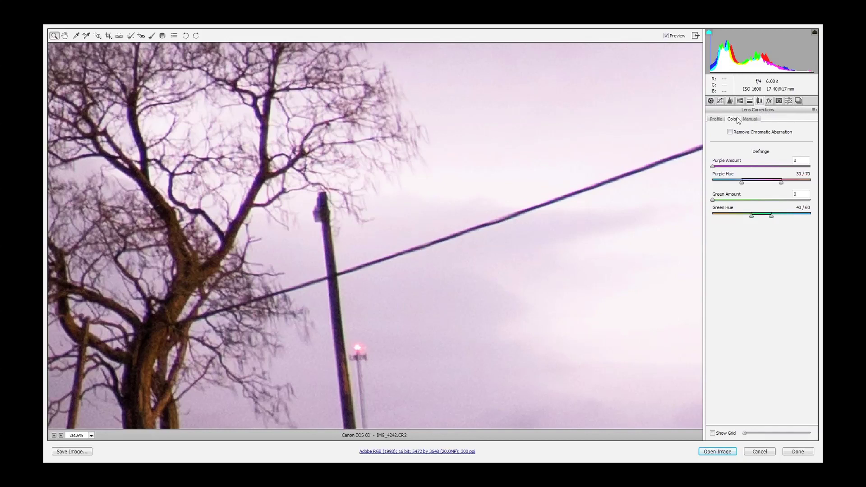
click(742, 134)
click(713, 167)
key(Up)
click(717, 200)
Compare the raw corrections with the preview off and on, and open the image in Photoshop
click(666, 36)
click(666, 36)
click(709, 451)
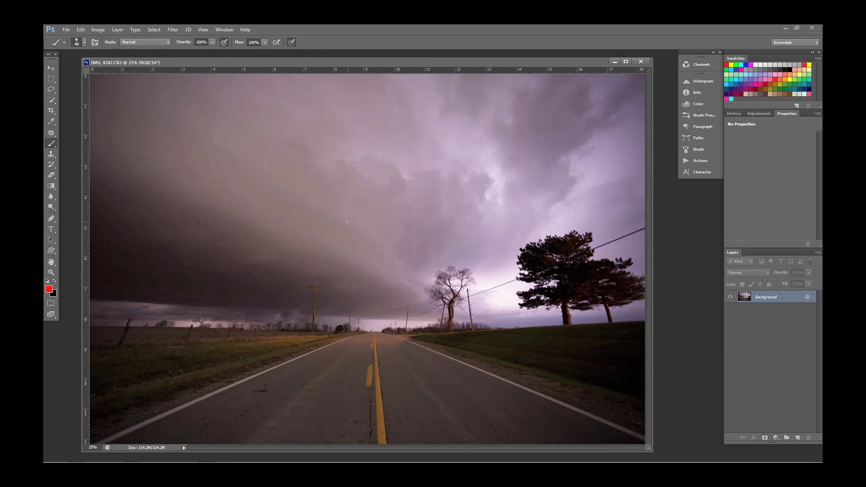
Inspect the noise around the utility pole, duplicate the Background layer and name the copy DeNoise
key(ctrl+space)
drag(303, 265, 318, 273)
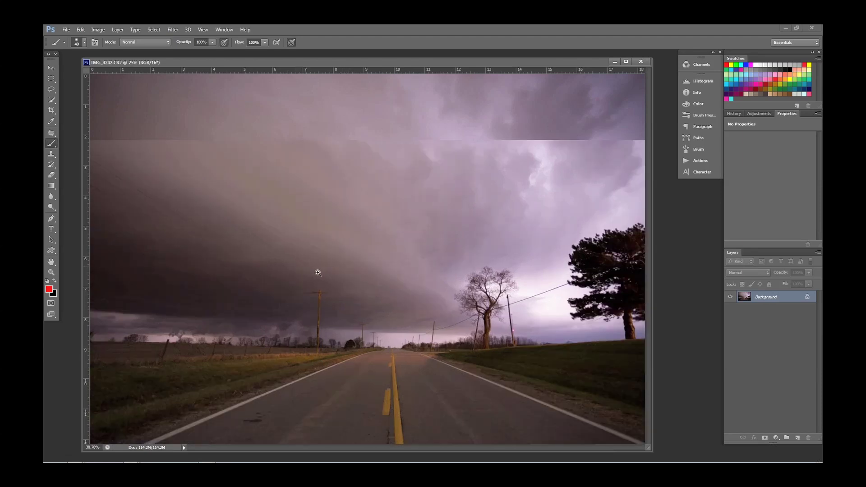
click(351, 295)
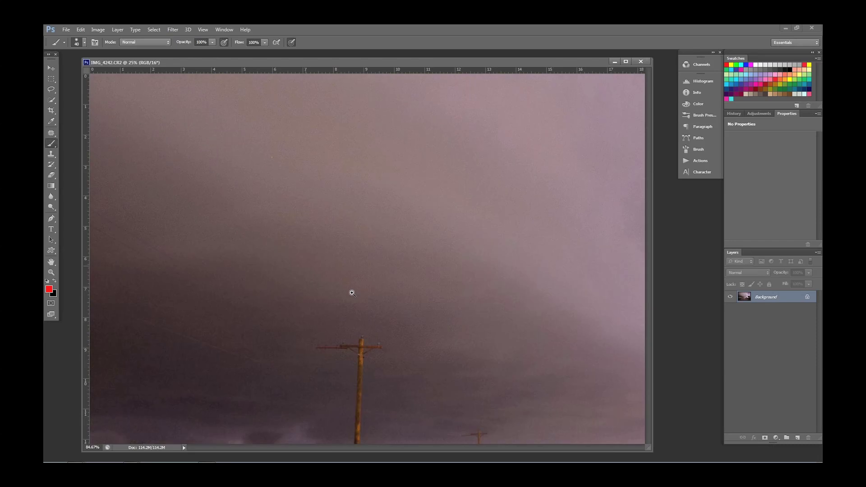
drag(352, 294, 375, 303)
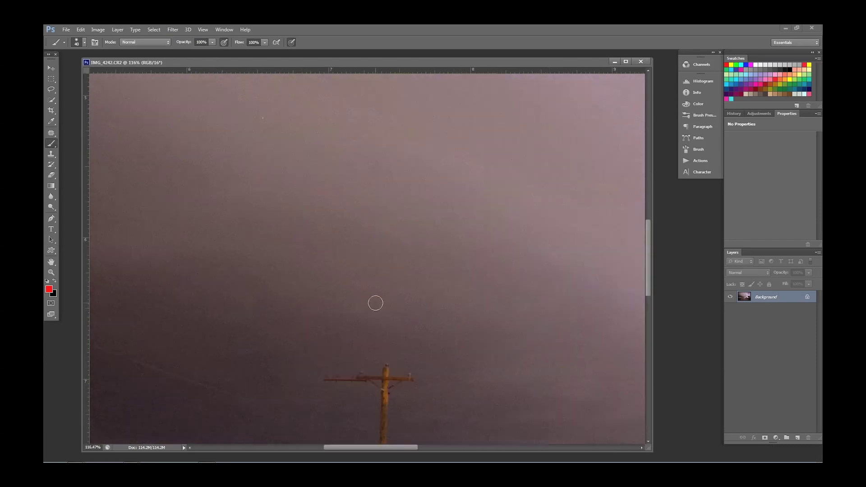
scroll(375, 303, down, 1)
scroll(374, 290, down, 3)
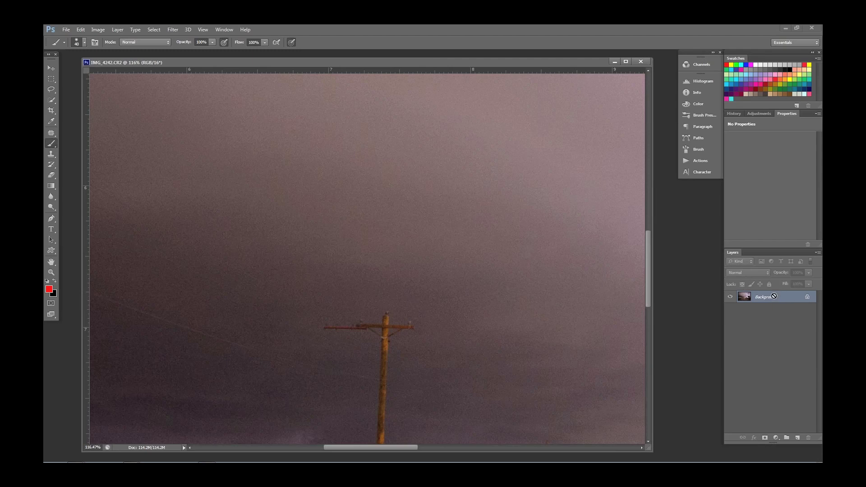
key(ctrl+j)
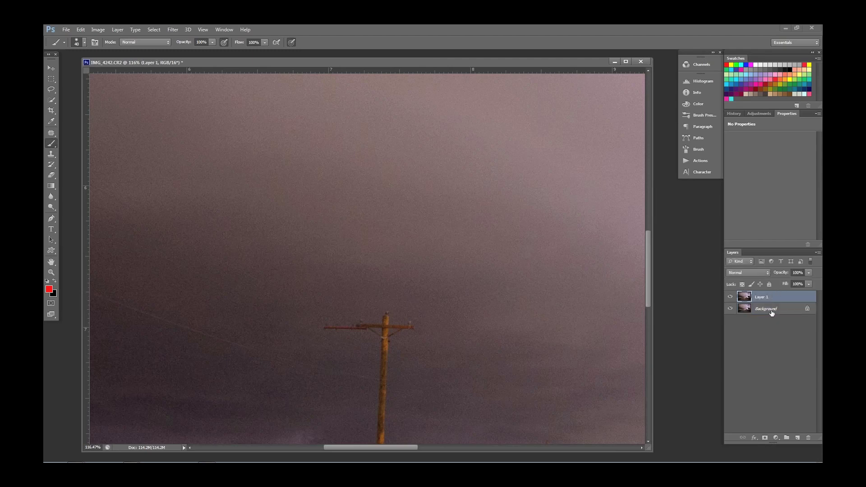
double_click(763, 300)
text(DeNoise)
key(Return)
Open the Topaz DeNoise 5 filter on the DeNoise layer, maximized, and choose the RAW - moderate preset
click(179, 28)
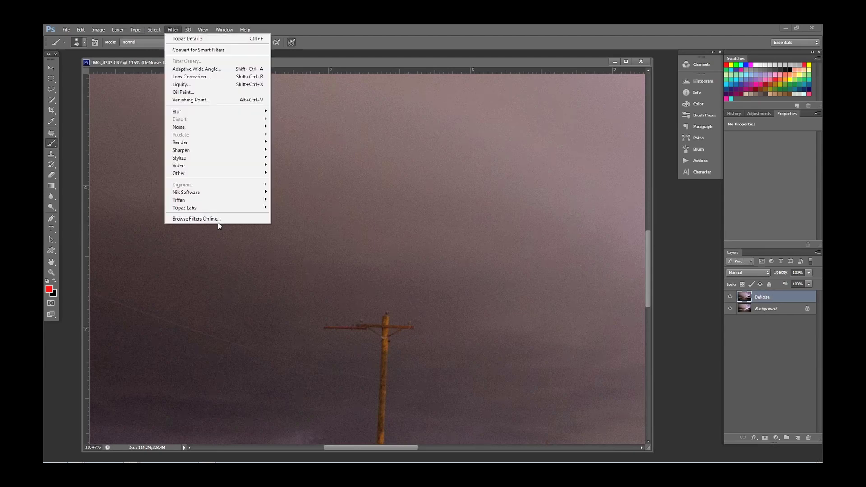
mouse_move(205, 208)
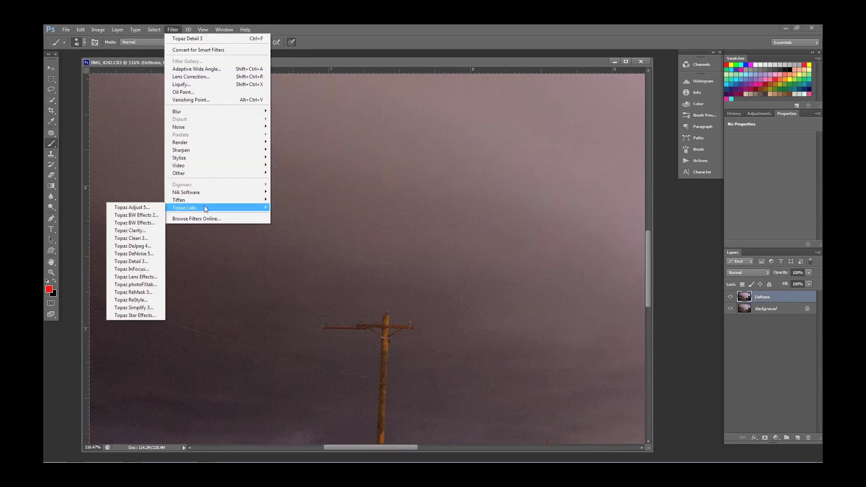
click(137, 254)
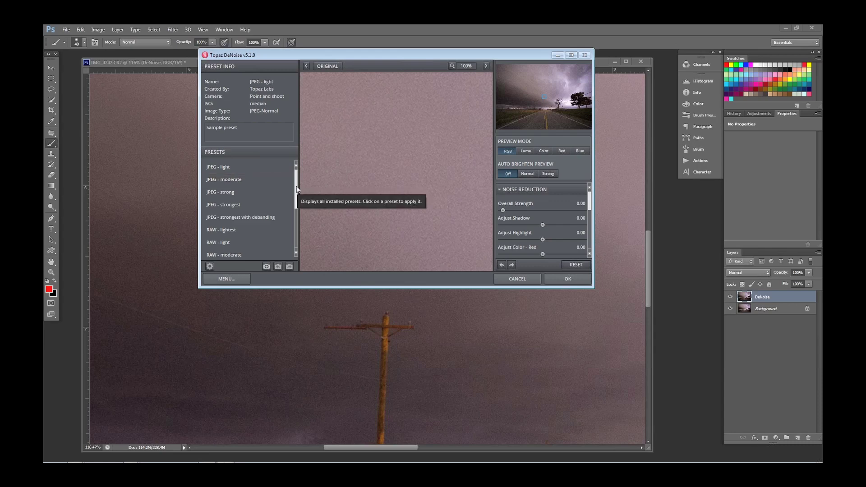
click(571, 55)
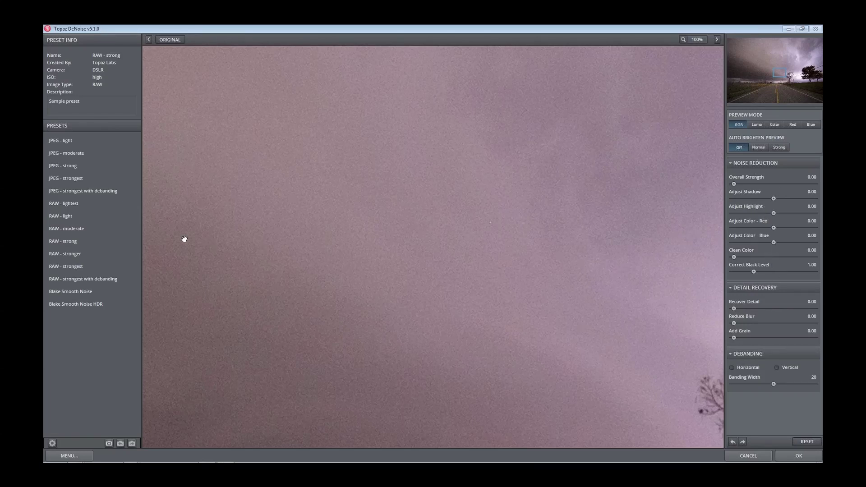
click(63, 228)
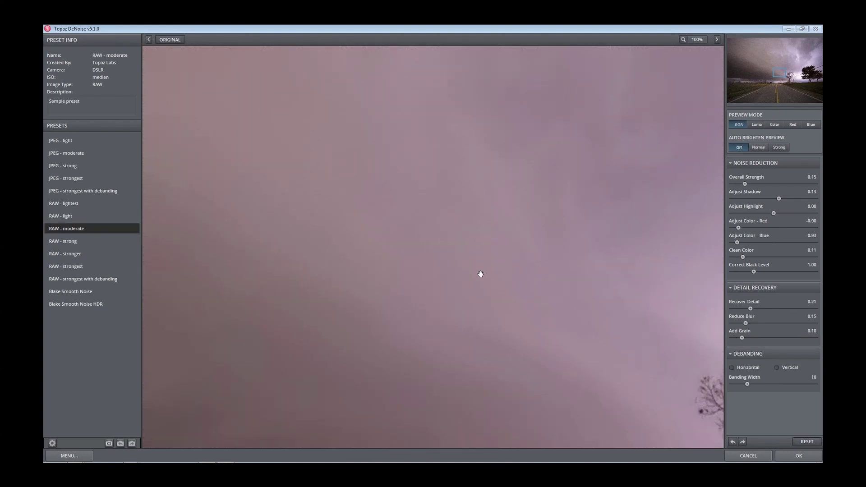
Set Adjust Shadow to -1.00 and compare the denoised preview with the original around the bare tree and utility pole
click(504, 309)
drag(424, 267, 333, 207)
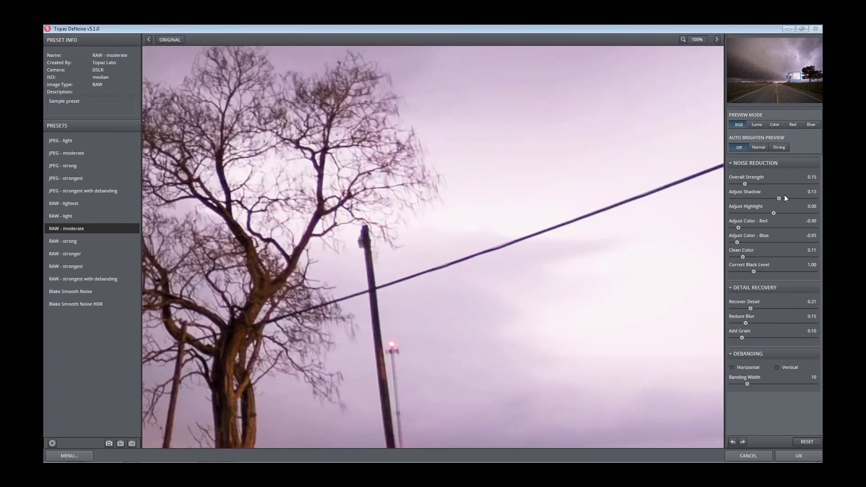
click(559, 402)
drag(559, 403, 553, 362)
drag(504, 415, 710, 251)
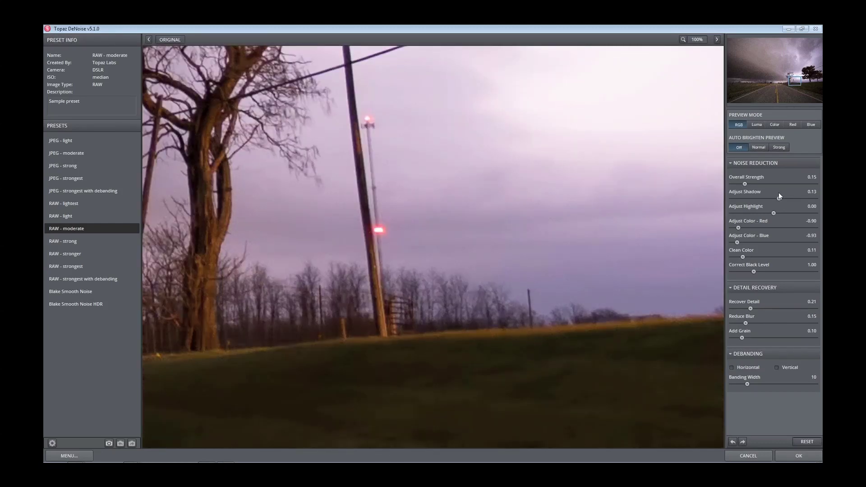
drag(777, 198, 713, 203)
click(471, 385)
click(451, 183)
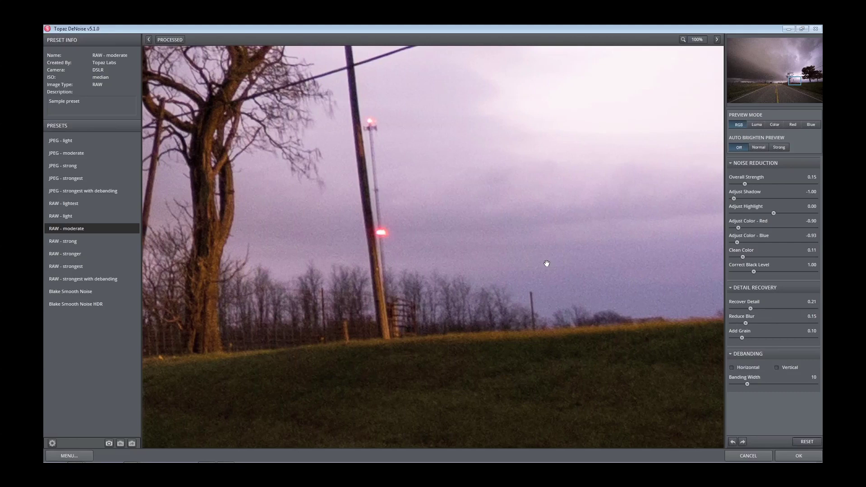
Try Adjust Highlight at 1.00 and check its effect on the bare tree and the sky
drag(547, 263, 651, 347)
drag(777, 210, 813, 213)
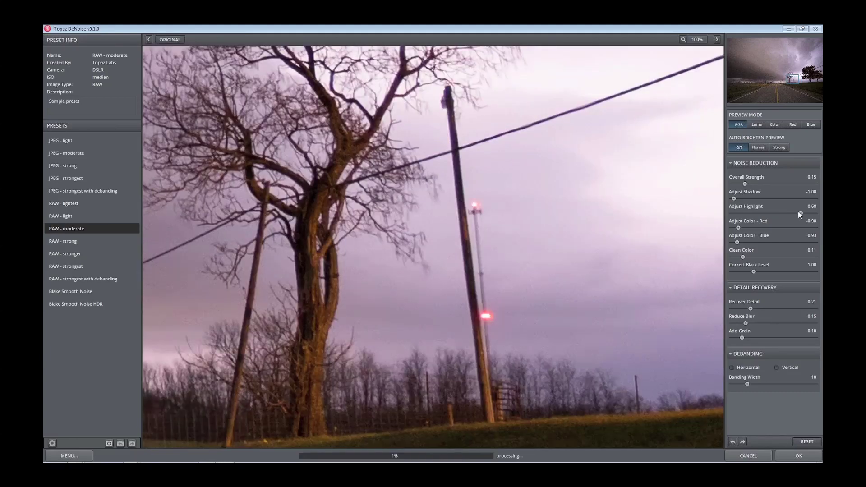
click(546, 181)
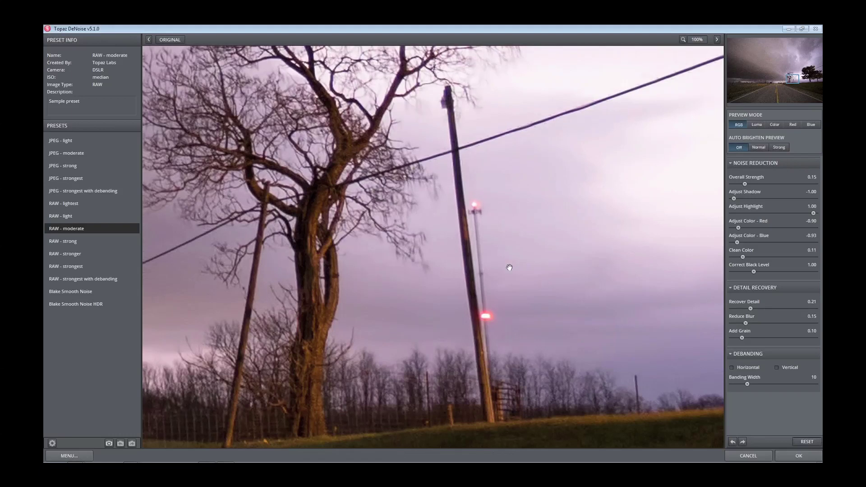
drag(509, 268, 520, 414)
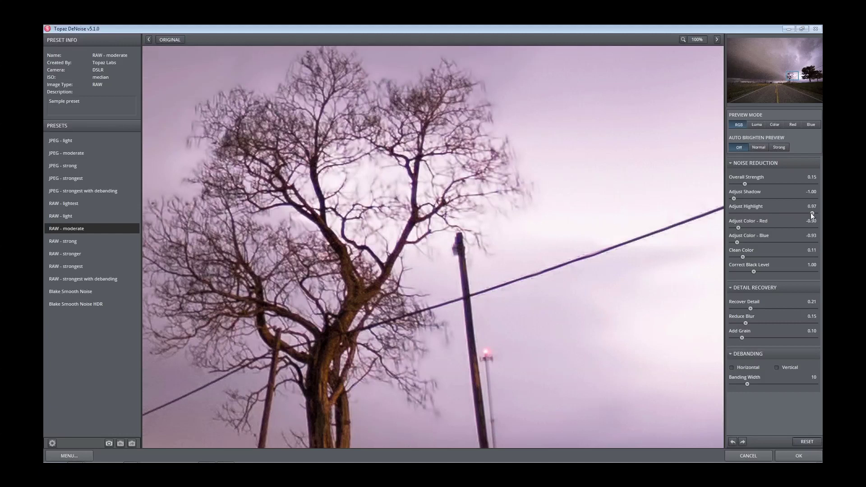
Set Adjust Highlight to -1.00 and compare the processed tree and power line with the original
drag(810, 212, 698, 221)
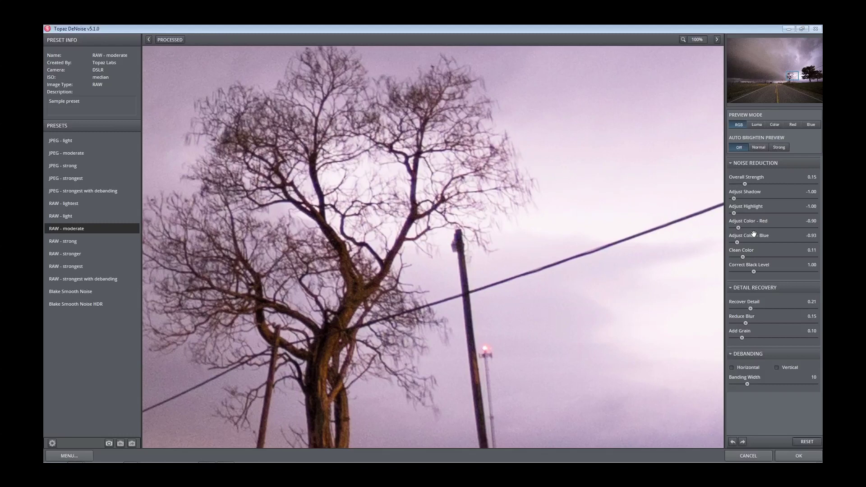
drag(565, 382, 507, 322)
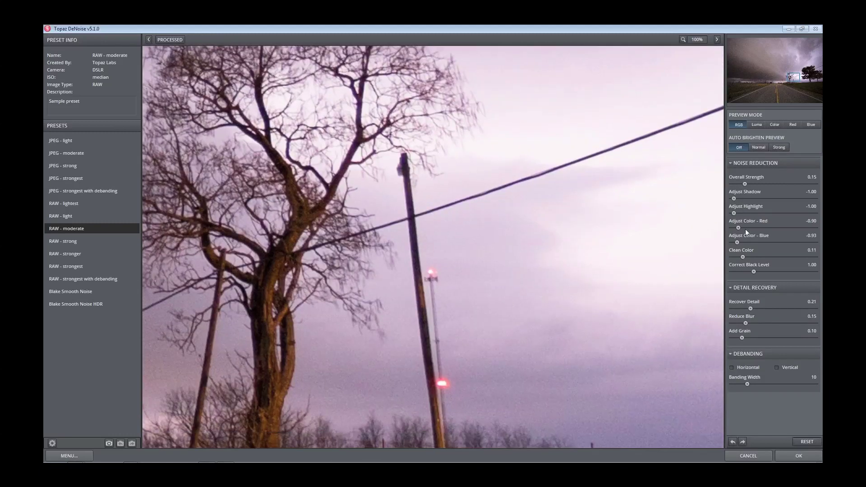
click(578, 303)
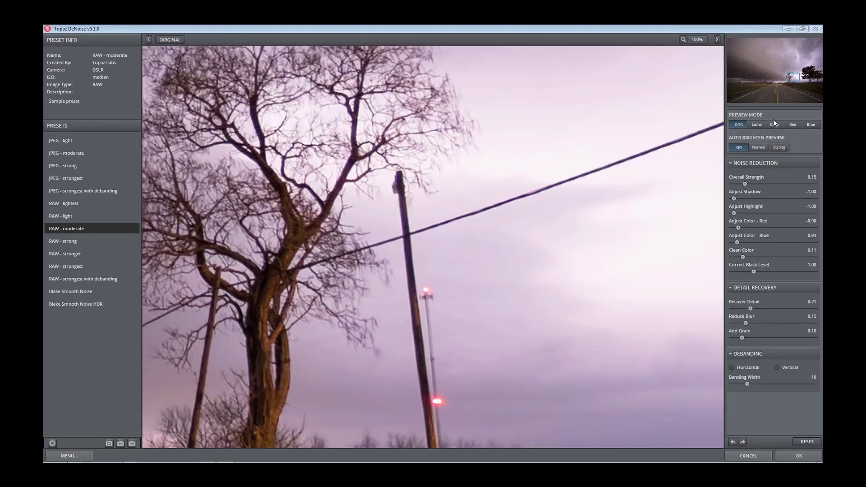
Preview the red channel and then the RGB image while setting Adjust Color - Red to -0.65
click(791, 127)
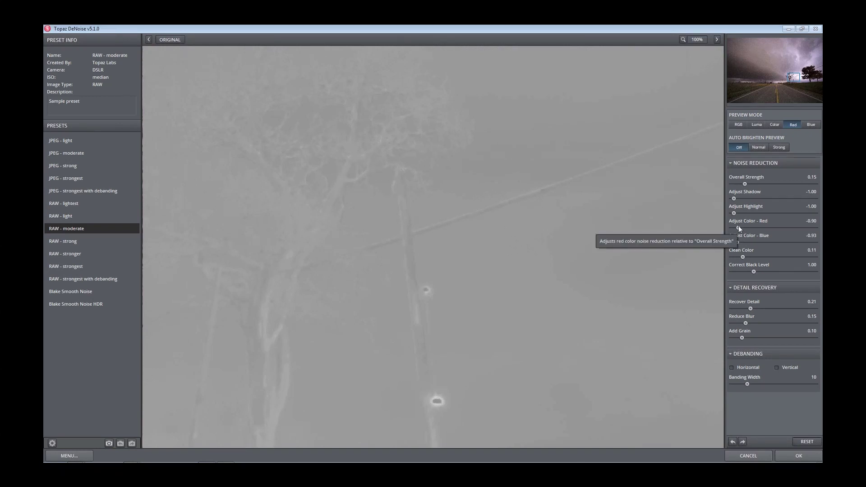
drag(740, 227, 774, 228)
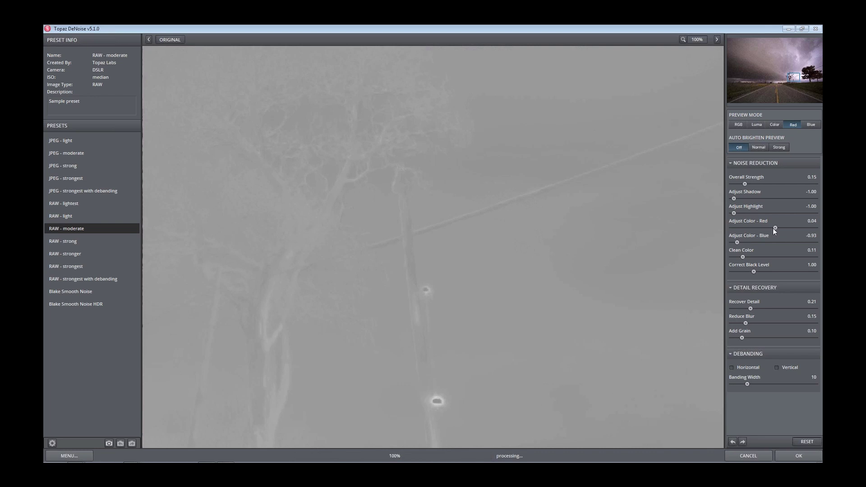
click(740, 125)
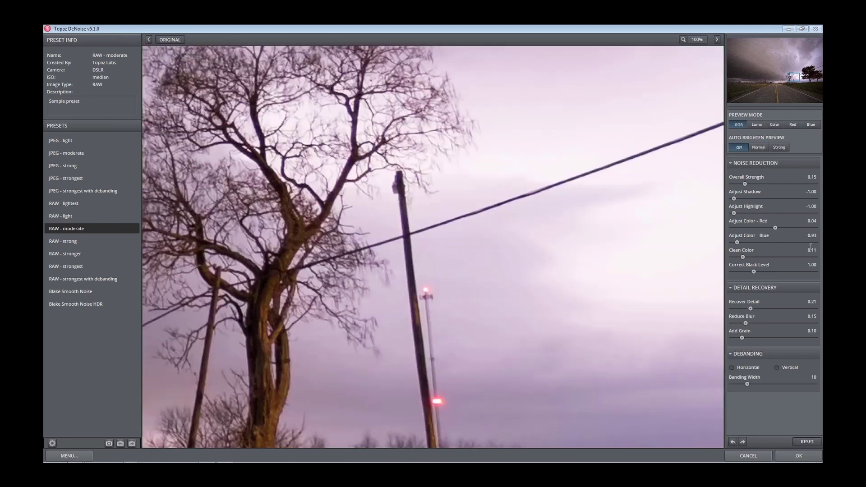
drag(775, 228, 734, 228)
click(742, 228)
click(747, 227)
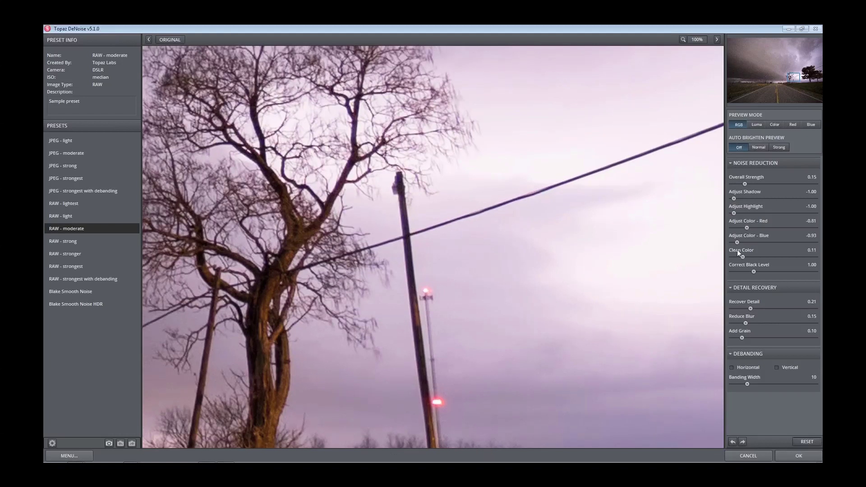
Set Adjust Color - Blue to 0.06, checking the blue channel and comparing the tree with the original in RGB
click(811, 125)
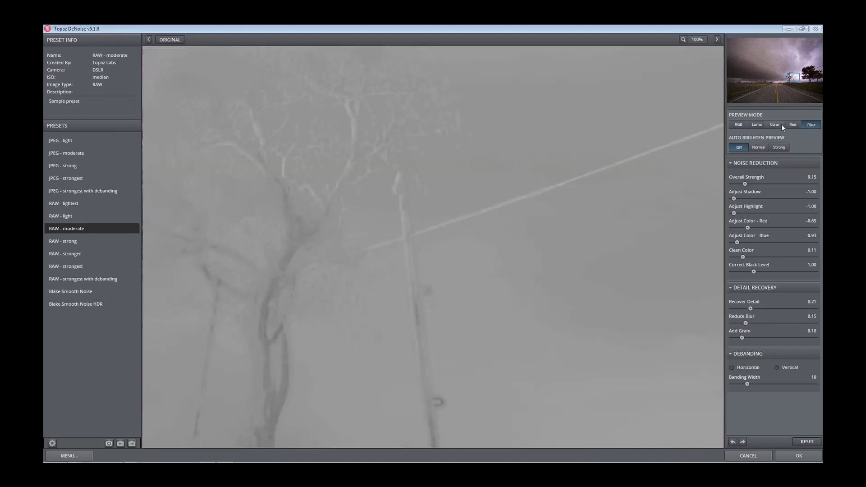
click(743, 126)
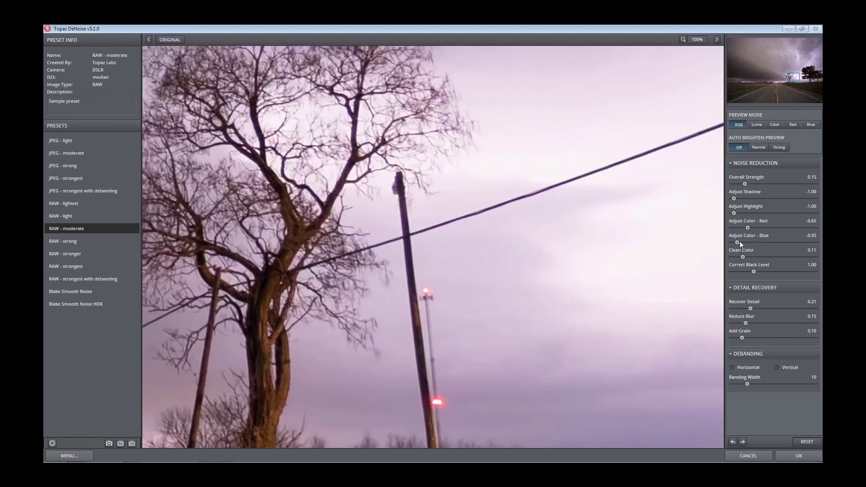
click(774, 241)
click(334, 238)
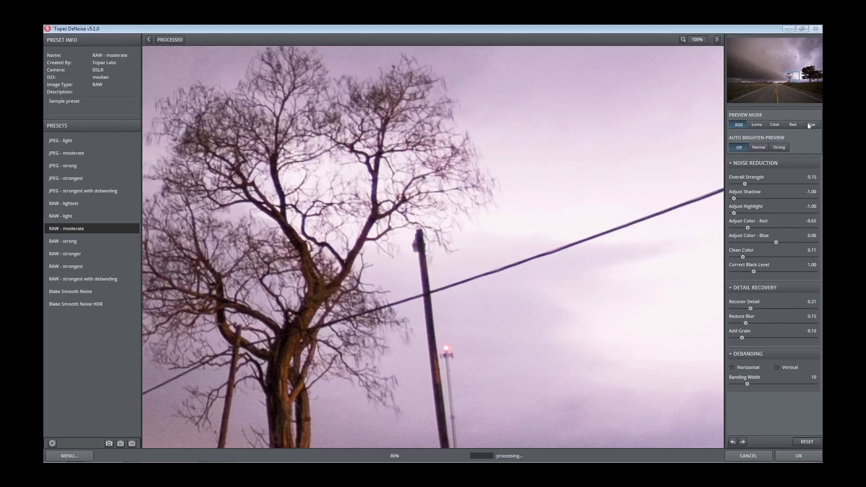
click(742, 127)
drag(381, 386, 383, 385)
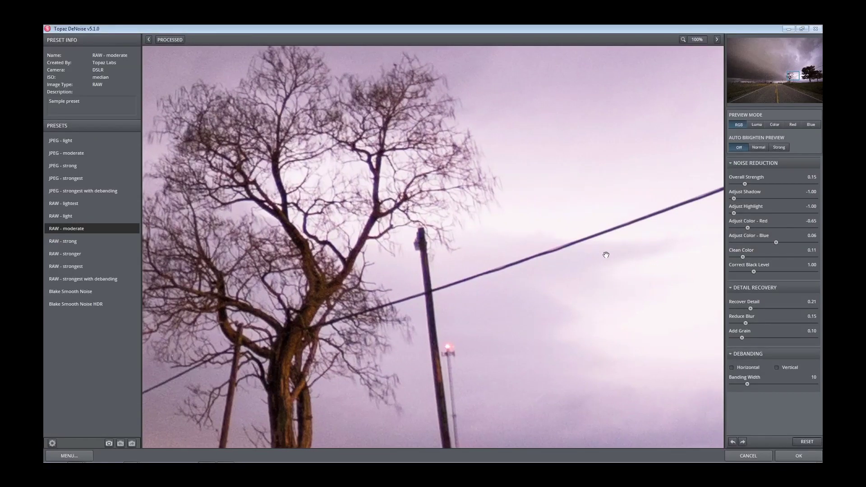
Try Clean Color at 0.48 and at 1.00, inspecting the dark sky around the wooden utility pole
drag(606, 255, 772, 257)
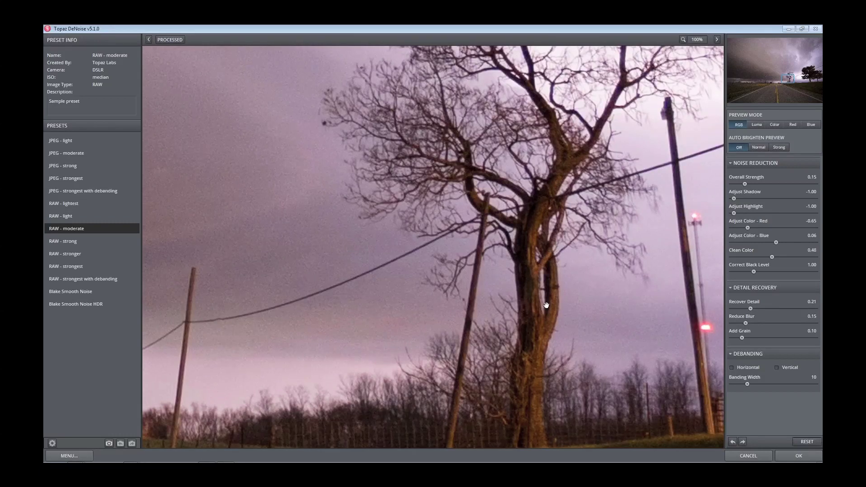
drag(546, 306, 588, 282)
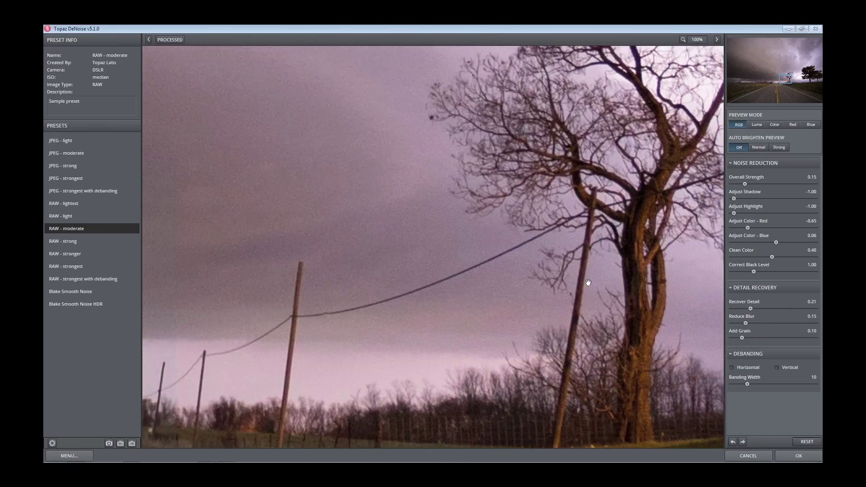
drag(587, 282, 664, 350)
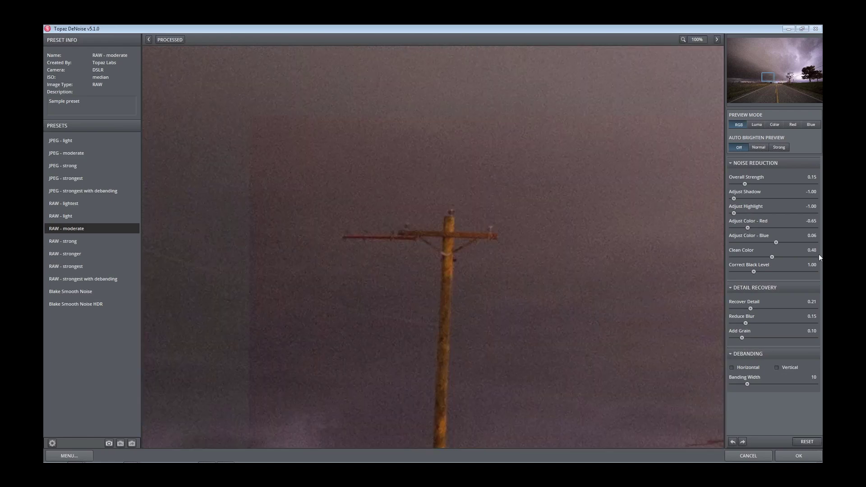
click(818, 257)
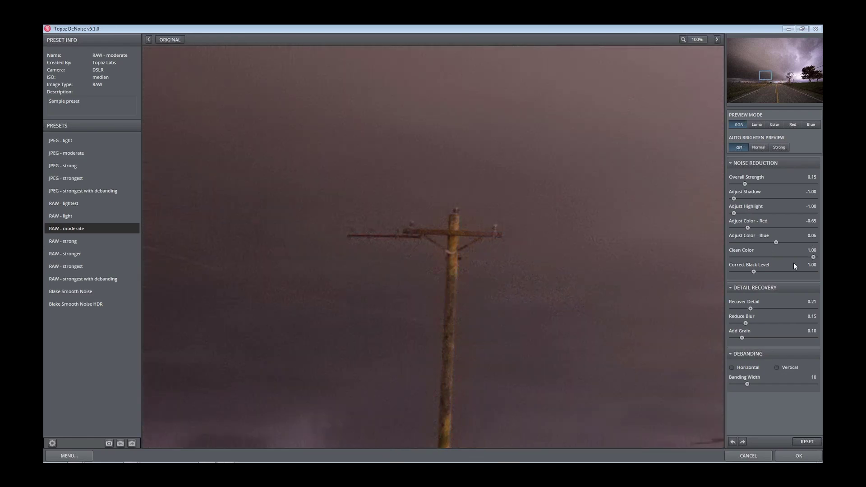
click(437, 249)
Set Clean Color to 0.31 and Recover Detail to 0.18, lower Reduce Blur, and apply the noise reduction
drag(761, 256, 757, 257)
click(761, 255)
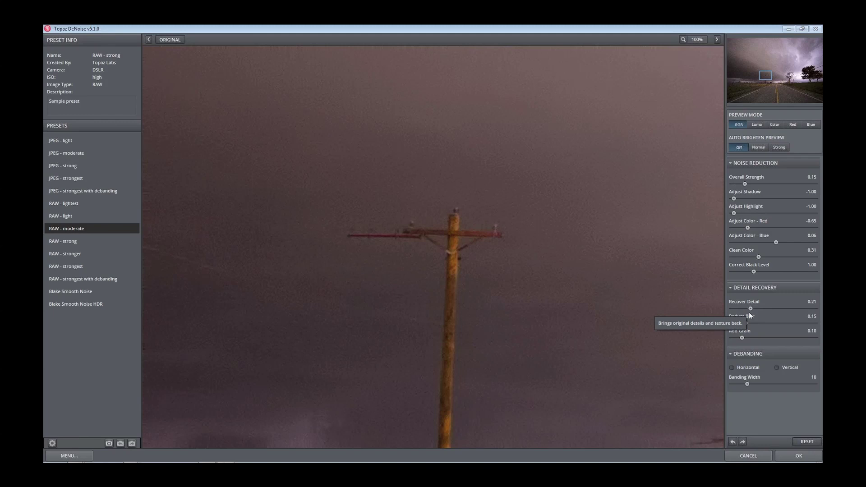
drag(748, 309, 747, 309)
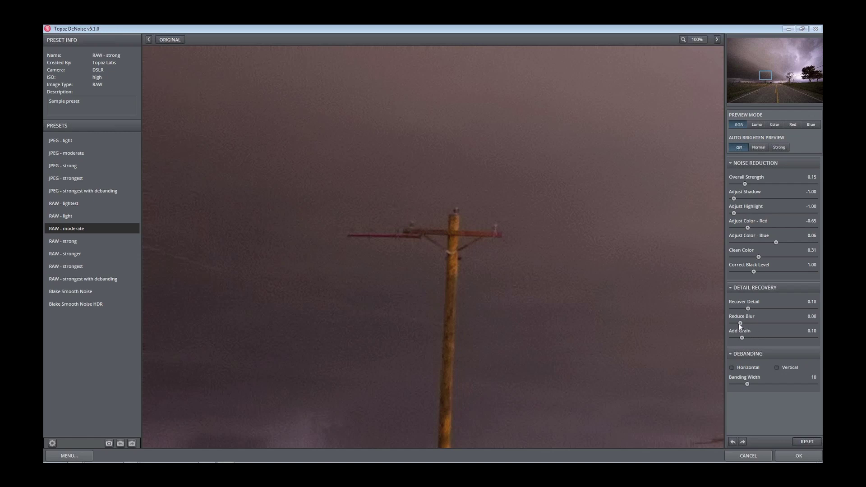
drag(739, 323, 737, 324)
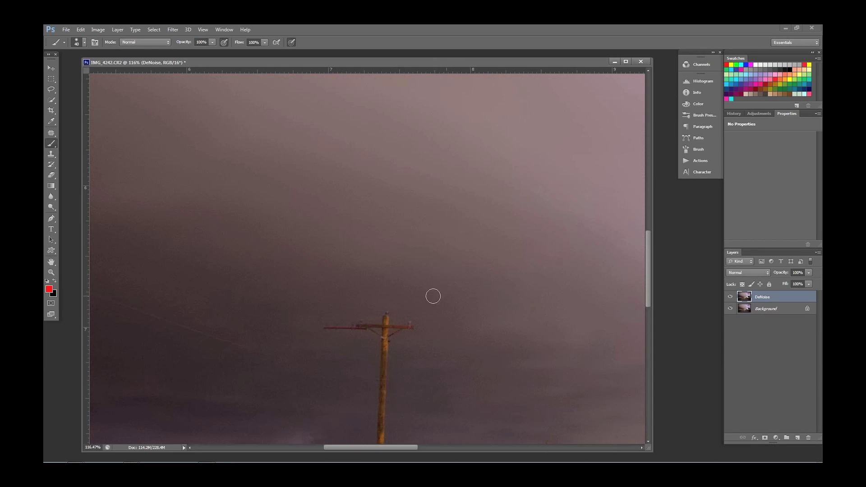
Fit the whole photo on screen and compare it with the DeNoise layer hidden and shown
click(51, 271)
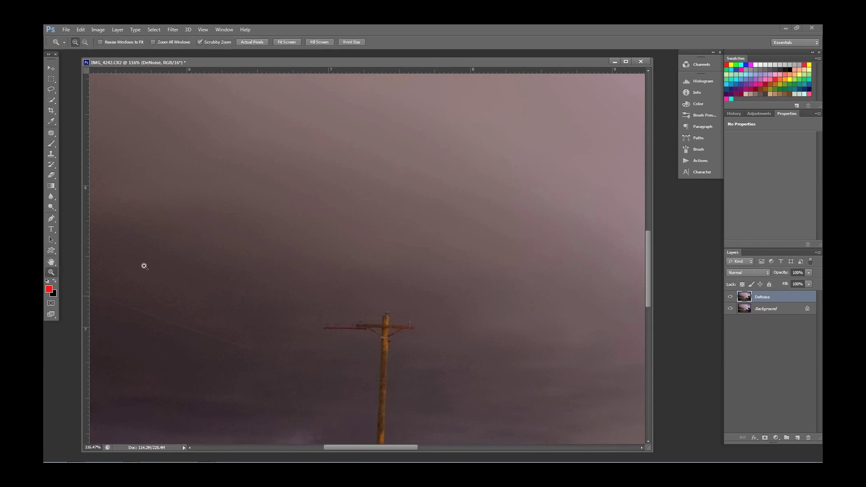
right_click(145, 265)
click(153, 271)
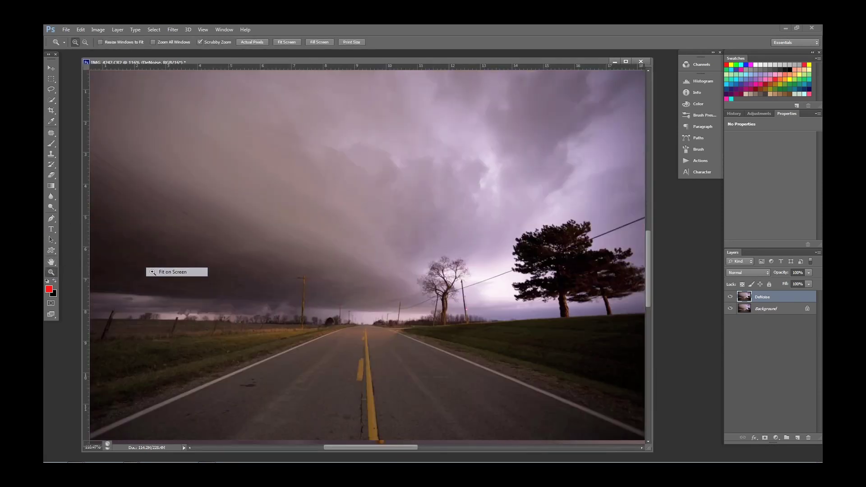
click(730, 296)
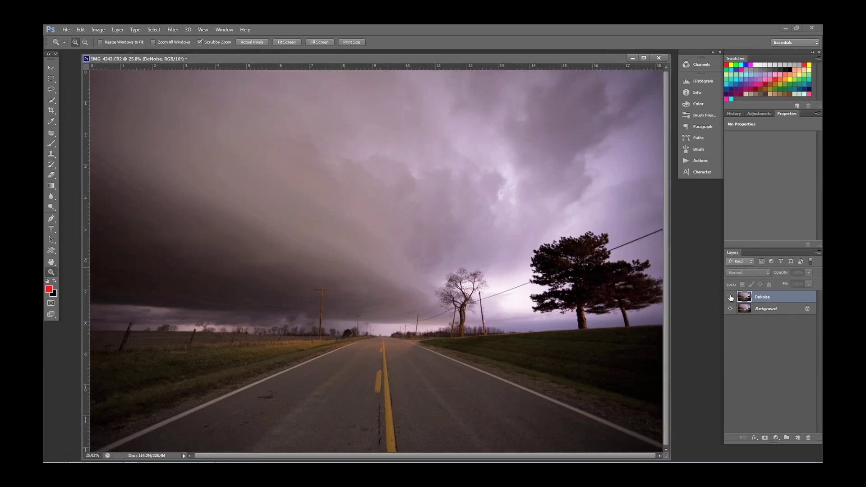
click(730, 297)
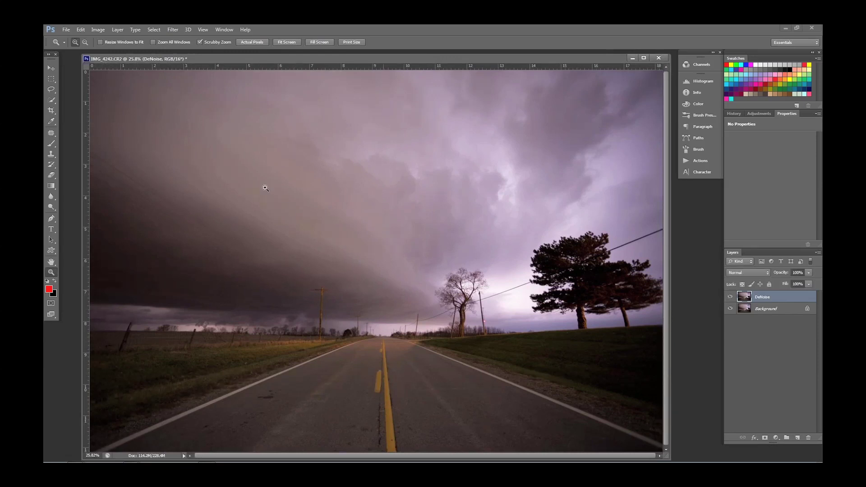
click(730, 296)
click(730, 296)
click(730, 297)
click(730, 297)
click(730, 296)
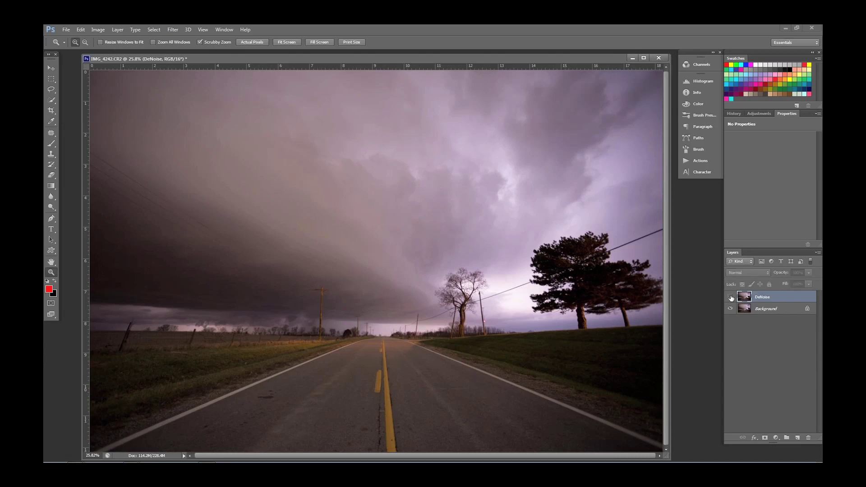
click(730, 297)
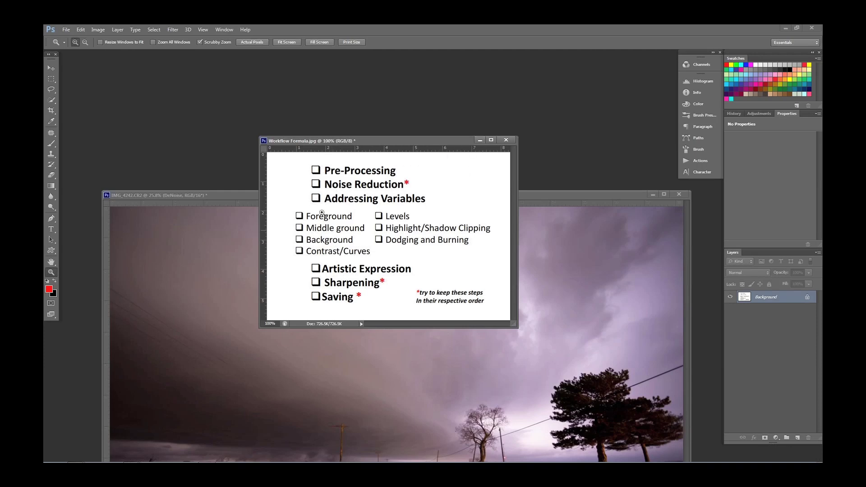
Duplicate the DeNoise layer of the road photo and open the copy in Topaz Adjust 5 with Global Adjustments expanded
click(237, 204)
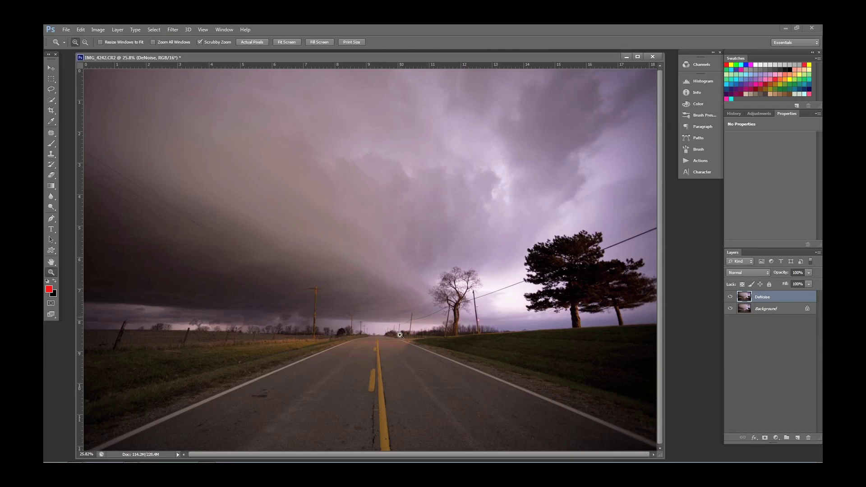
key(ctrl+j)
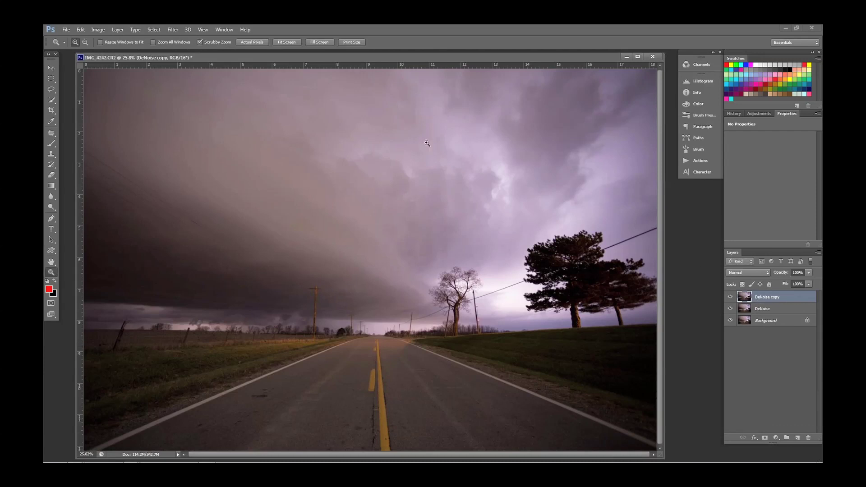
click(176, 30)
mouse_move(197, 205)
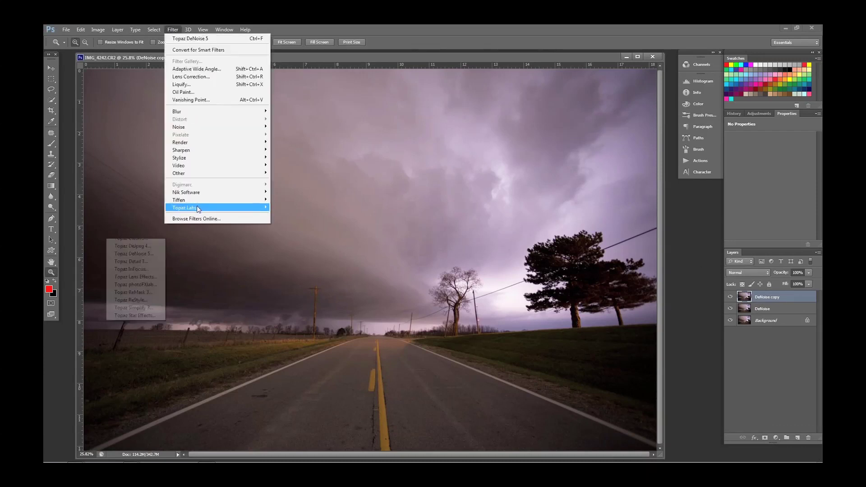
click(145, 207)
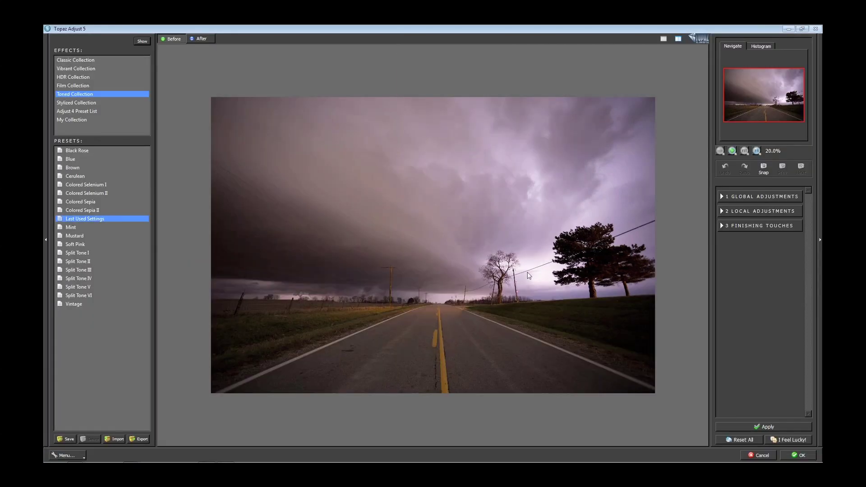
click(751, 198)
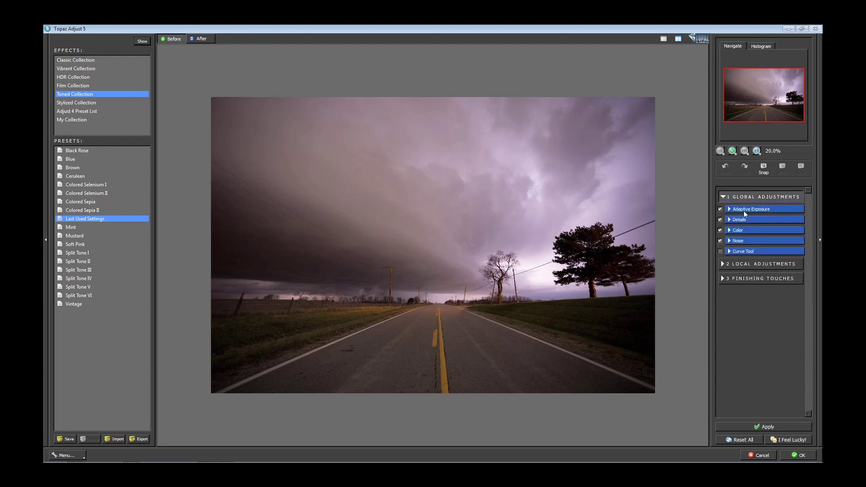
Set Adaptive Exposure to 0.47 and Regions to 50, also trying Regions at 1
click(733, 210)
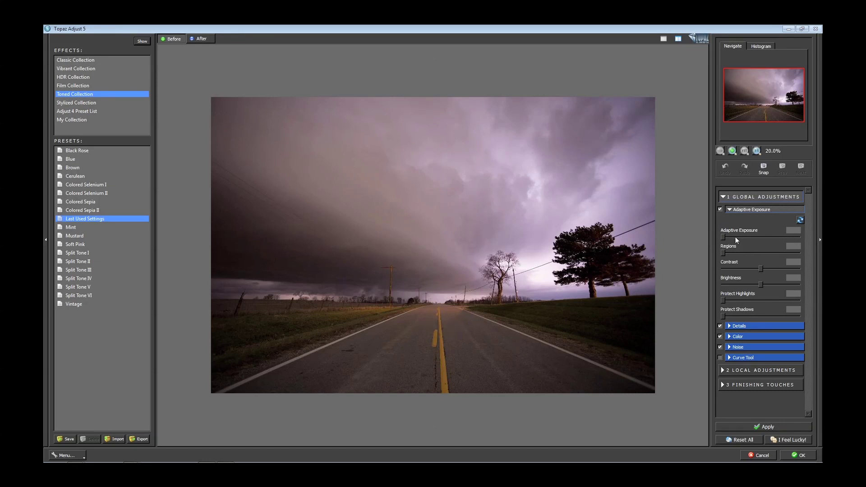
drag(724, 236, 812, 251)
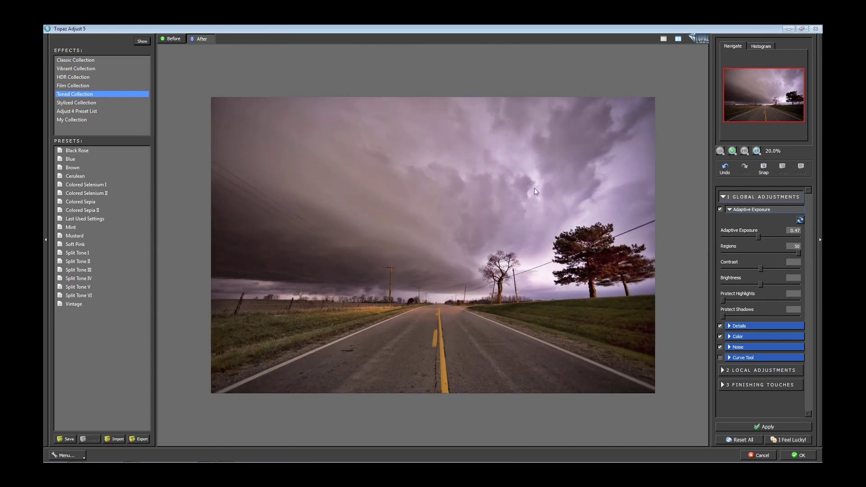
drag(798, 253, 718, 254)
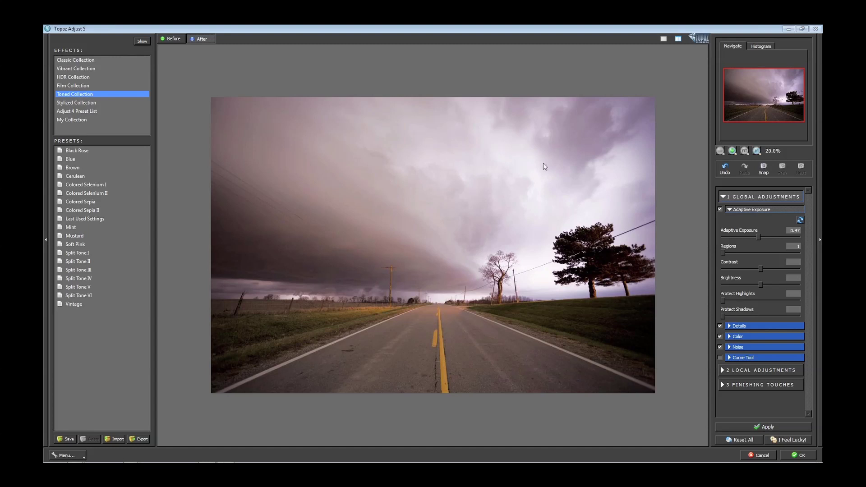
drag(724, 253, 805, 254)
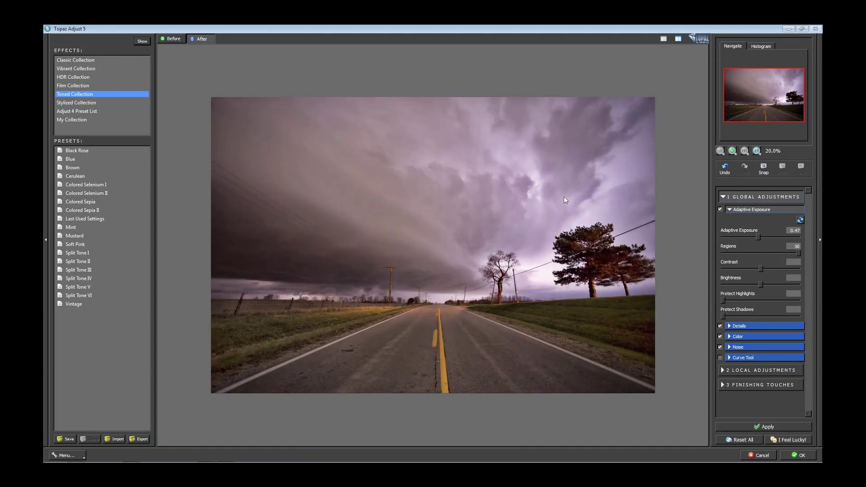
Set Contrast to 0.69, Brightness to -0.39, and Protect Highlights and Protect Shadows to 0.04, and apply the adjustments to the photo
click(761, 267)
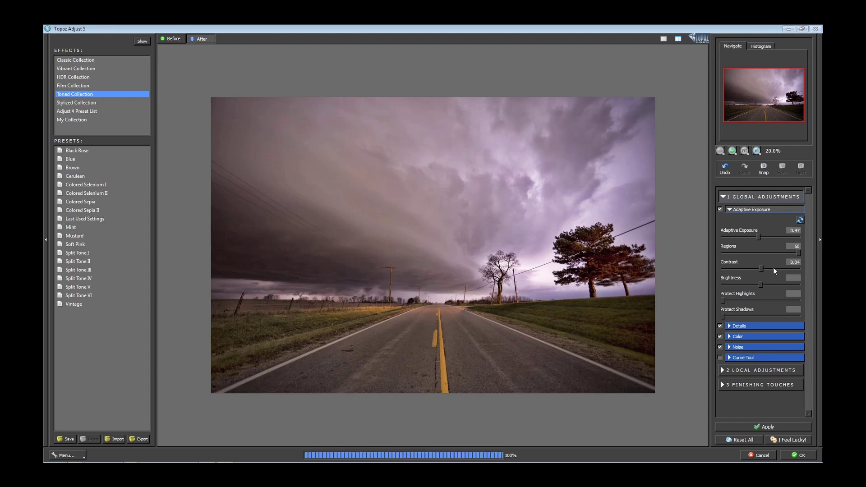
click(769, 267)
click(768, 268)
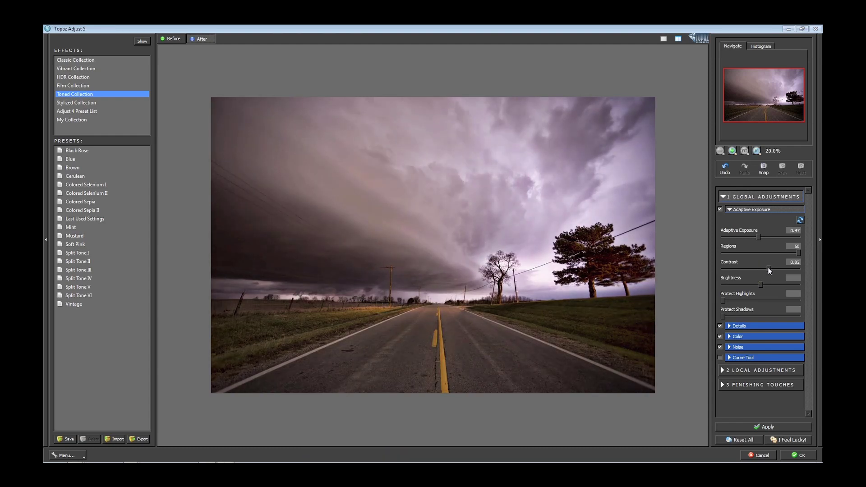
click(767, 268)
drag(760, 283, 736, 315)
click(748, 284)
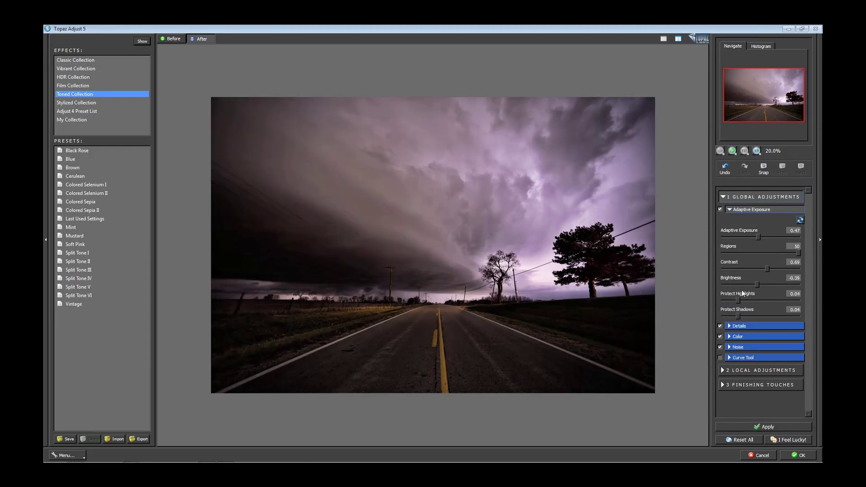
click(791, 456)
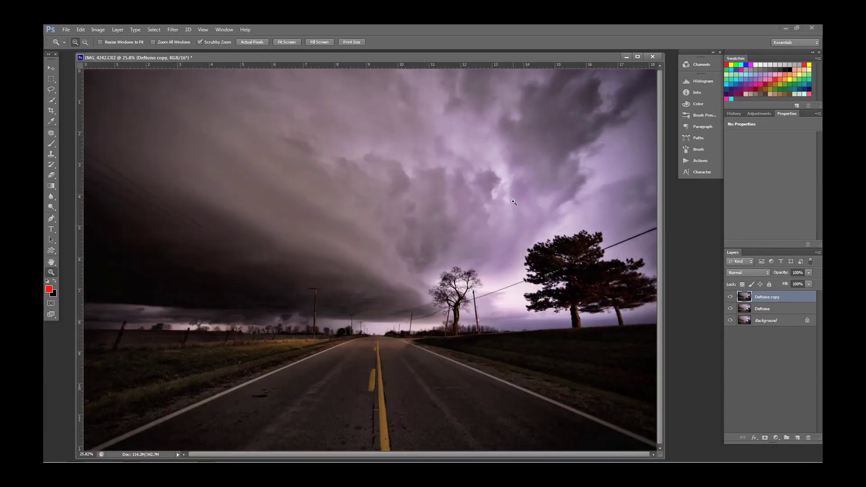
Check the clouds up close, then duplicate the DeNoise copy layer and open the duplicate in Topaz Detail 3
drag(492, 190, 479, 247)
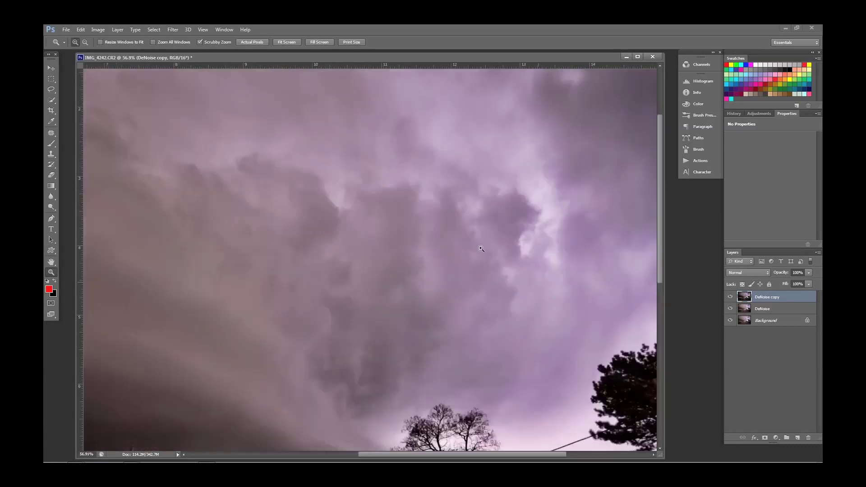
right_click(479, 305)
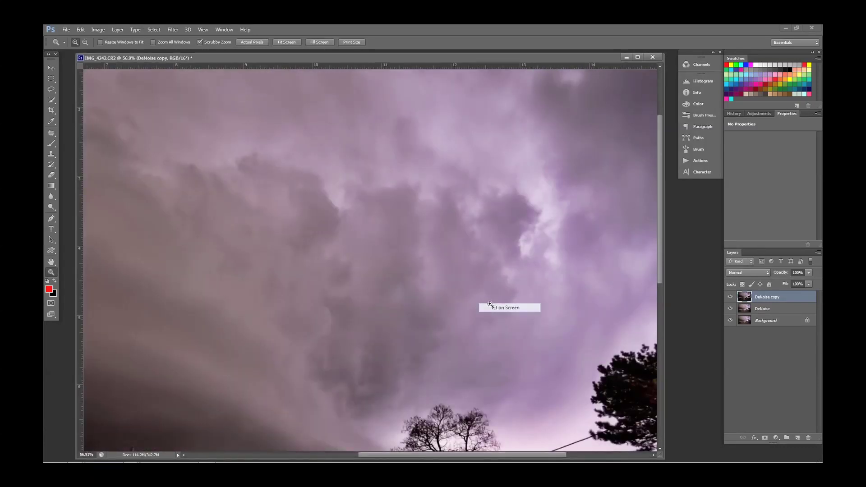
click(492, 307)
key(ctrl+j)
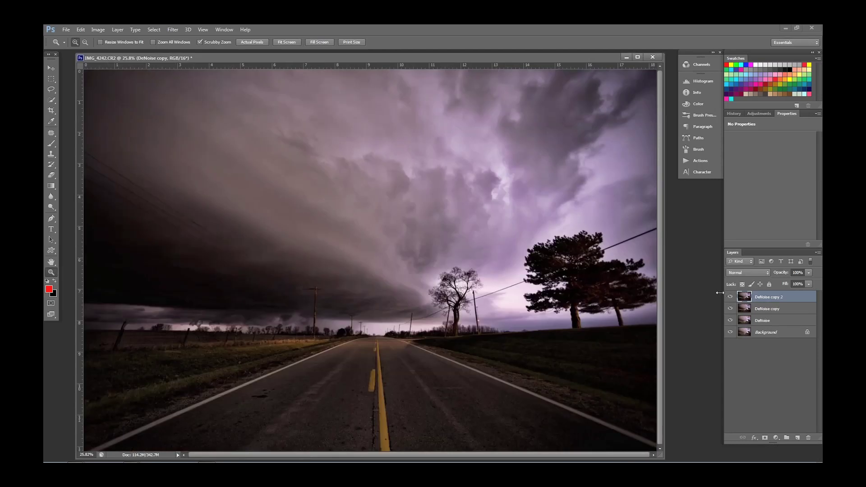
click(171, 29)
mouse_move(221, 212)
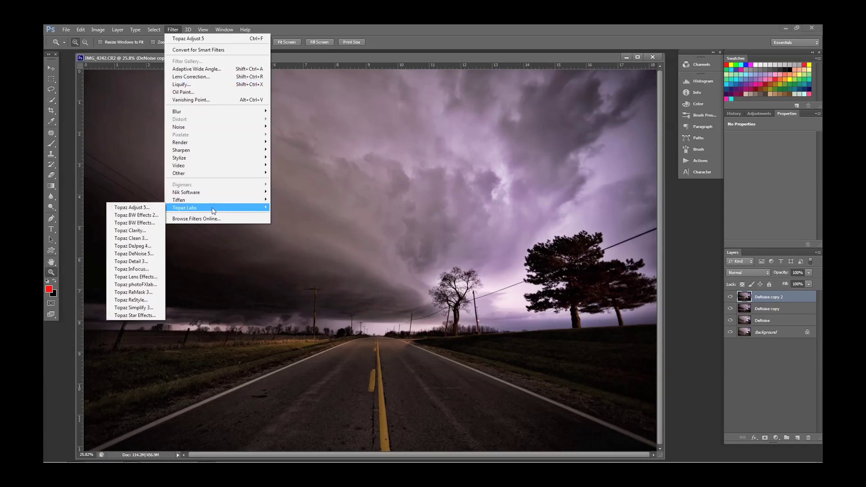
click(146, 263)
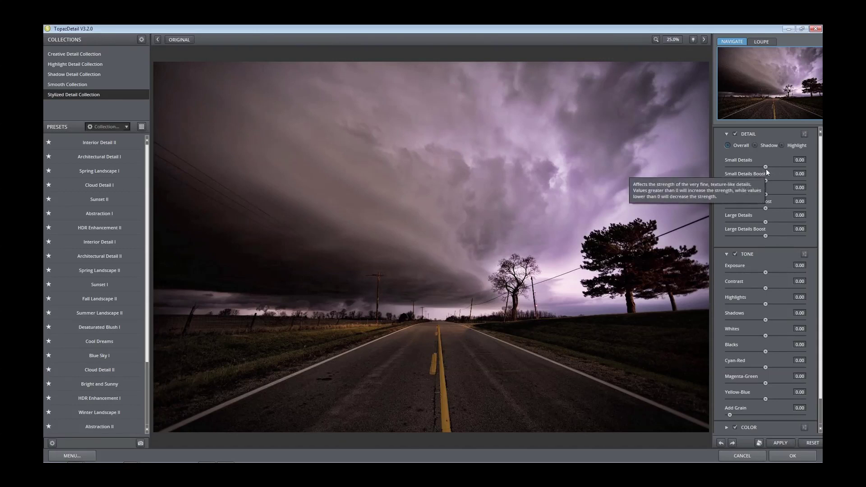
Set Small Details to 0.30 and Small Details Boost to -0.18, judging the effect on the bright clouds at 100%
drag(767, 172, 772, 168)
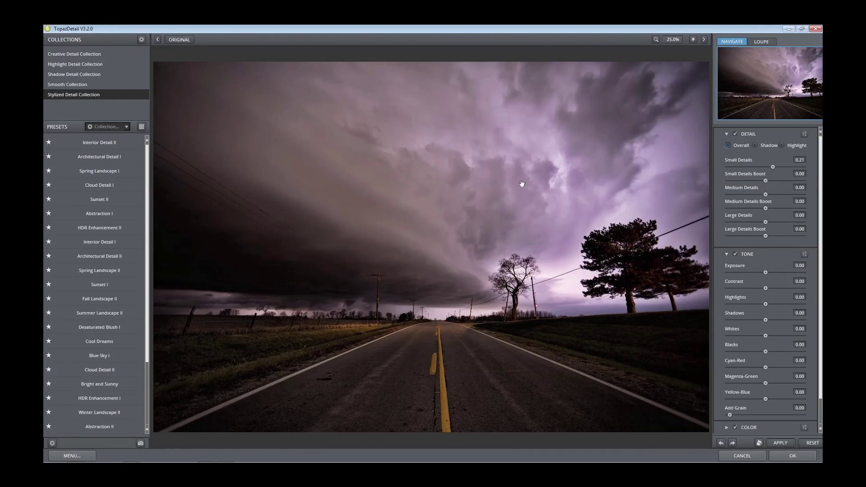
click(672, 40)
click(674, 76)
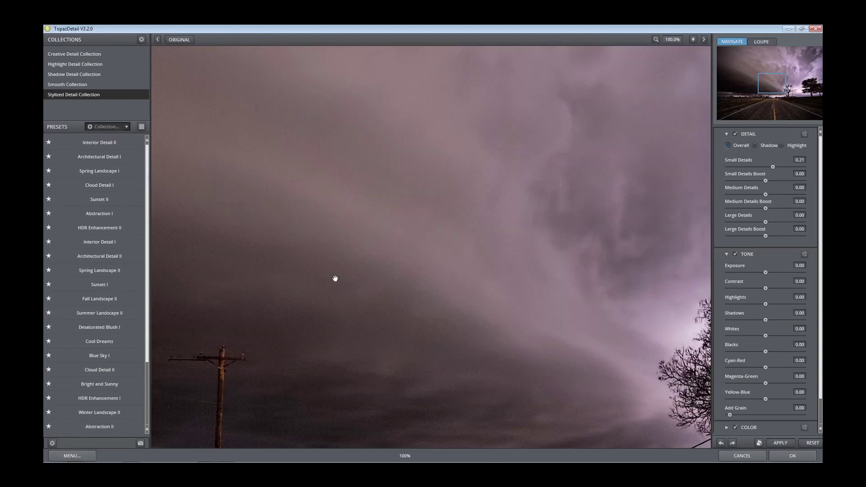
drag(335, 278, 397, 424)
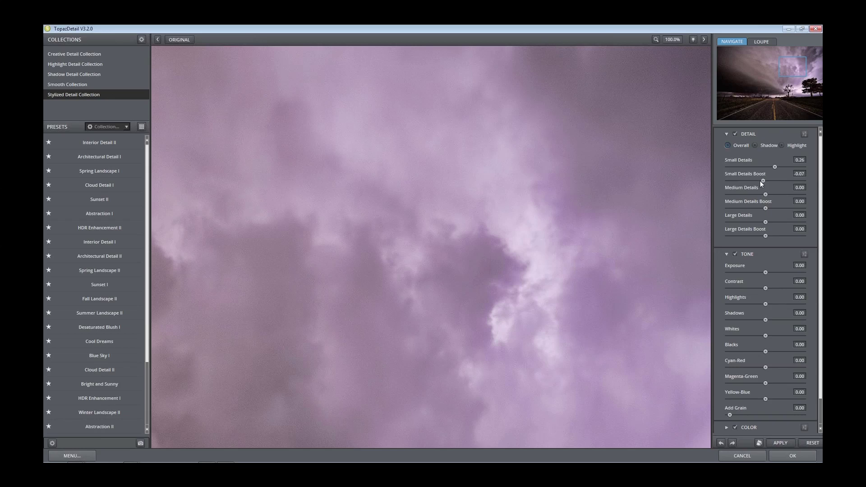
click(759, 180)
drag(759, 180, 766, 181)
click(759, 181)
Set Medium Details to 0.22, Medium Details Boost to -0.11 and Large Details to 0.21
drag(764, 195, 768, 194)
click(772, 195)
click(761, 209)
drag(770, 223, 773, 224)
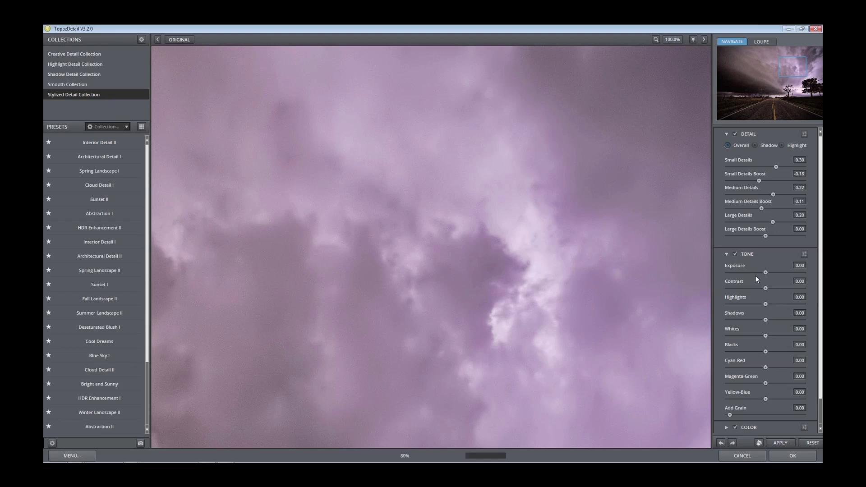
Set the tone to Exposure -0.26, Highlights 0.24, Shadows 0.17, Whites 0.16 and Blacks 0.13 for the whole photo, and apply the filter
click(672, 39)
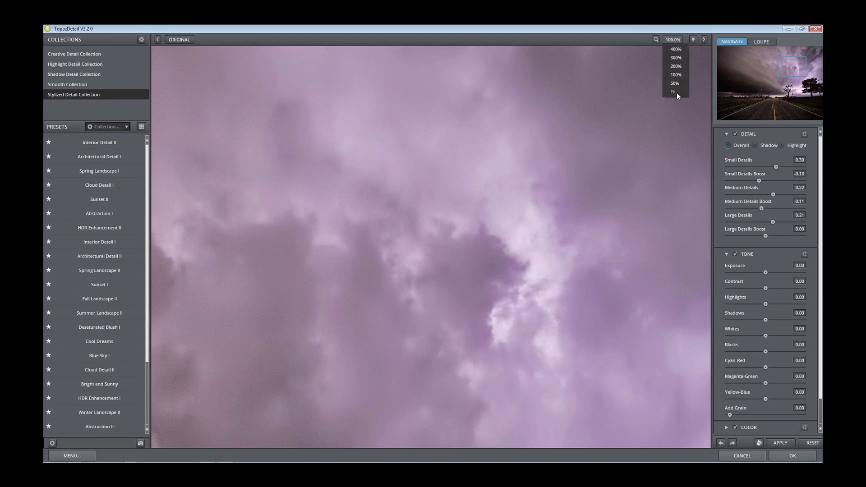
click(675, 91)
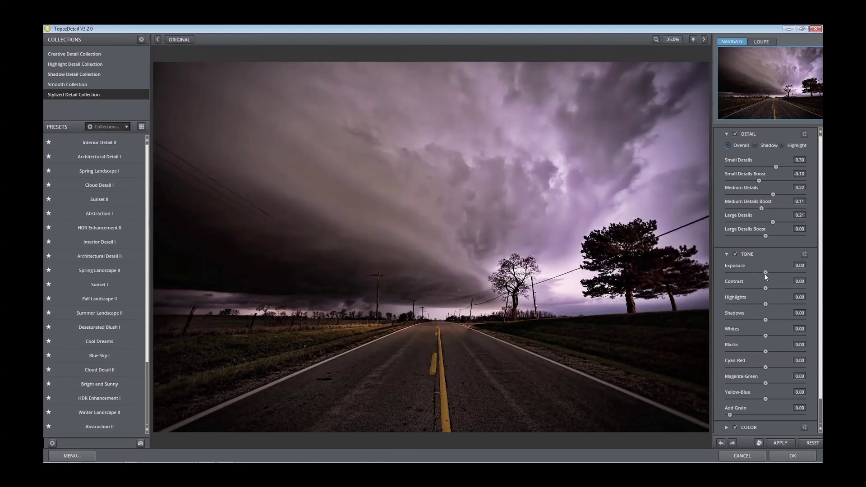
drag(766, 273, 762, 273)
drag(763, 273, 759, 274)
drag(772, 304, 776, 305)
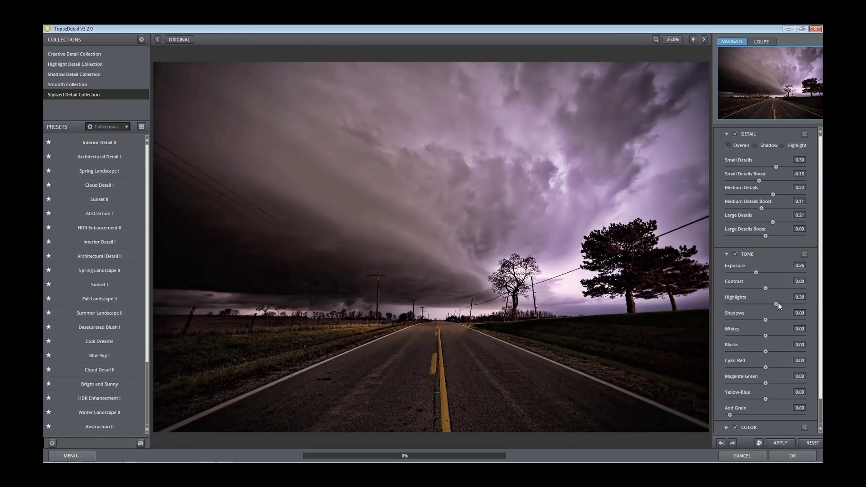
drag(774, 308, 770, 351)
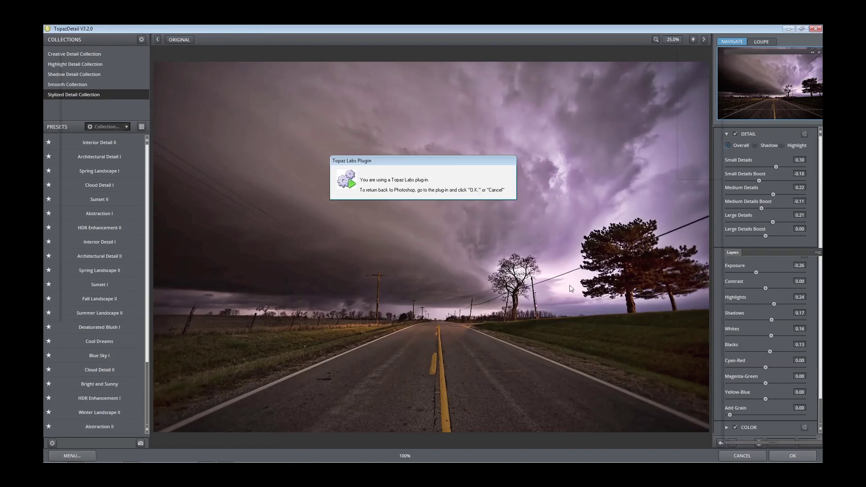
Rename the top layer, DeNoise copy 2, as Detail
click(734, 308)
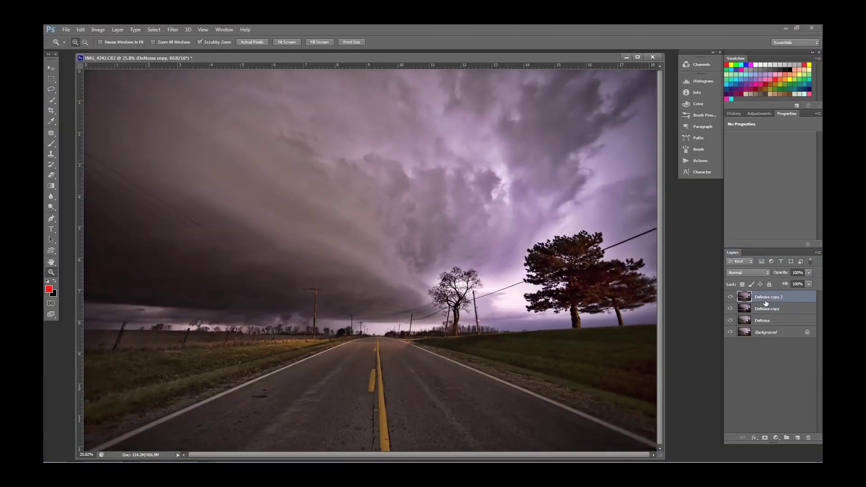
double_click(769, 296)
text(Detail)
key(Return)
Group the Detail and DeNoise copy layers and name the group Sky
shift+click(783, 311)
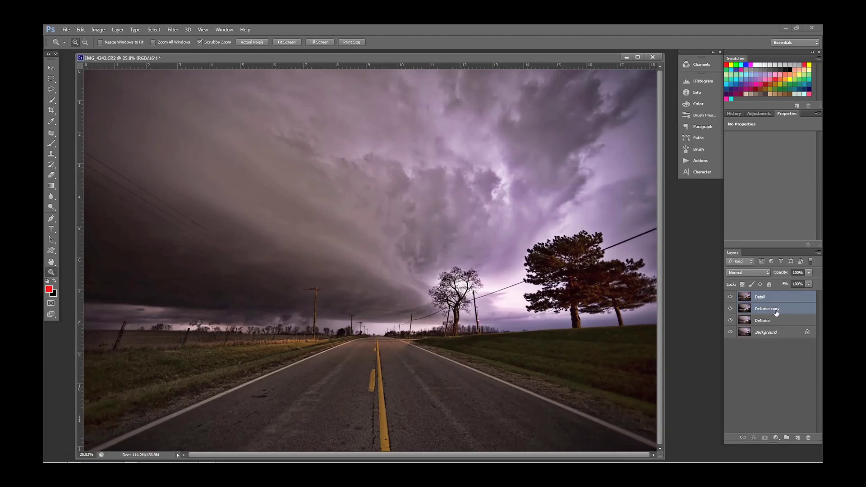
key(ctrl+g)
double_click(763, 295)
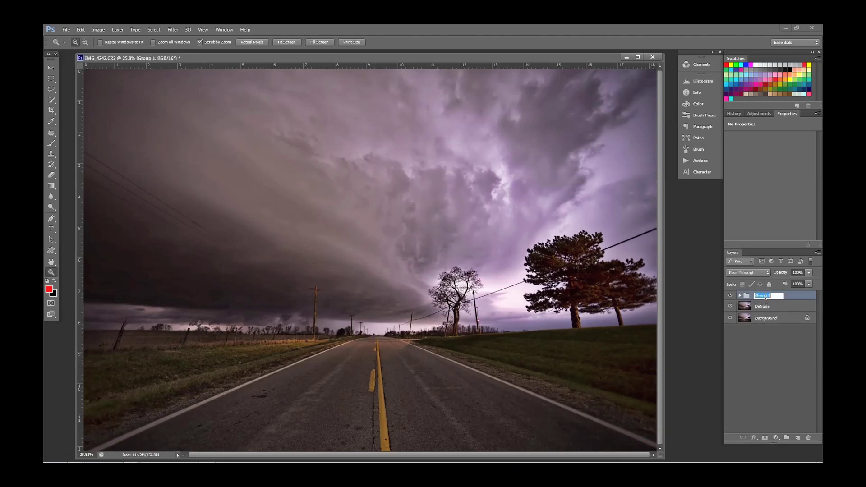
text(Sky)
key(Return)
Compare the photo with the Sky group hidden and shown, and add a fully black layer mask to the group
click(730, 296)
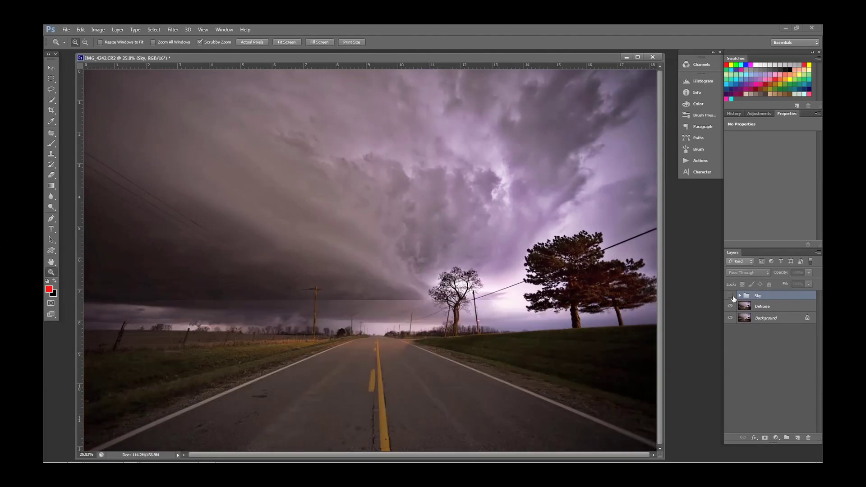
click(730, 296)
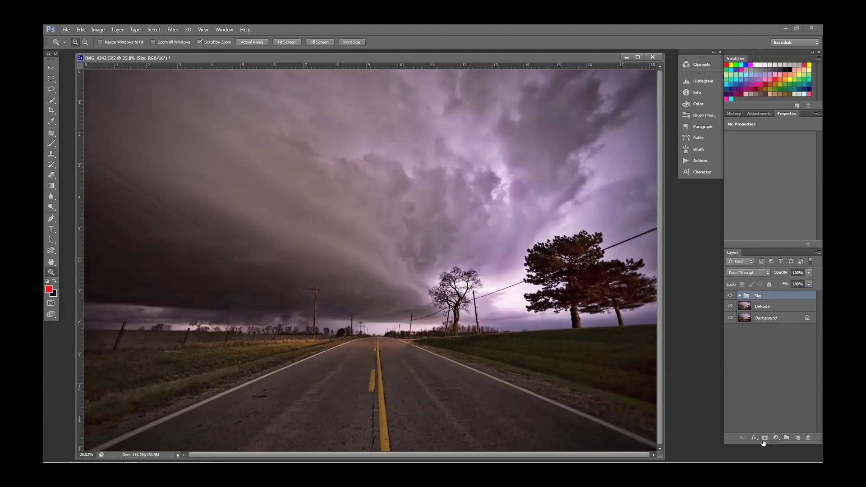
click(765, 437)
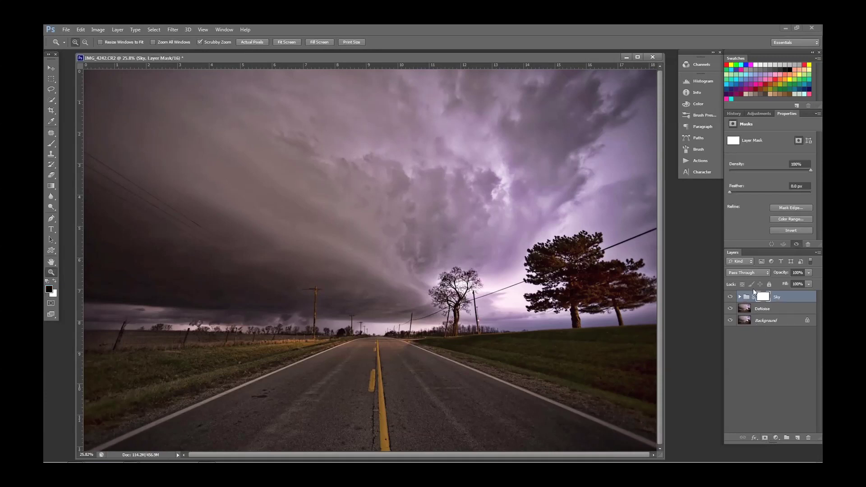
click(739, 296)
click(739, 297)
key(ctrl+i)
Paint the whole sky white on the Sky group's mask with a brush enlarged to 1100 px
key(b)
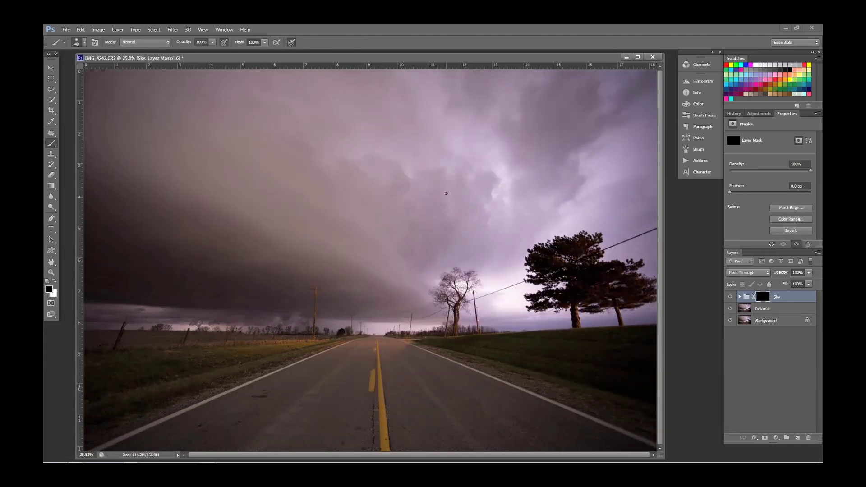
key(bracketright)
key(bracketright)
key(bracketright)
key(bracketright)
key(bracketright)
key(bracketright)
key(bracketright)
key(bracketright)
key(bracketright)
key(bracketright)
key(bracketright)
key(bracketright)
key(bracketright)
key(bracketright)
key(bracketright)
key(bracketright)
key(bracketright)
key(bracketright)
key(x)
mouse_move(332, 187)
mouse_down()
mouse_move(380, 181)
mouse_move(406, 195)
mouse_move(480, 201)
mouse_move(479, 223)
mouse_move(454, 246)
mouse_move(431, 245)
mouse_move(453, 253)
mouse_move(487, 236)
mouse_move(528, 196)
mouse_move(481, 167)
mouse_up()
mouse_move(195, 130)
mouse_down()
mouse_move(139, 101)
mouse_move(217, 170)
mouse_move(269, 183)
mouse_move(386, 245)
mouse_move(412, 288)
mouse_move(359, 299)
mouse_up()
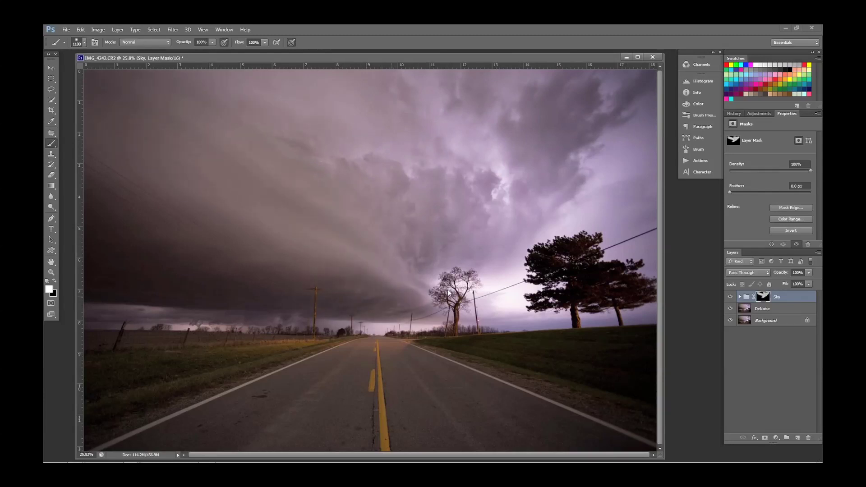
drag(589, 193, 618, 223)
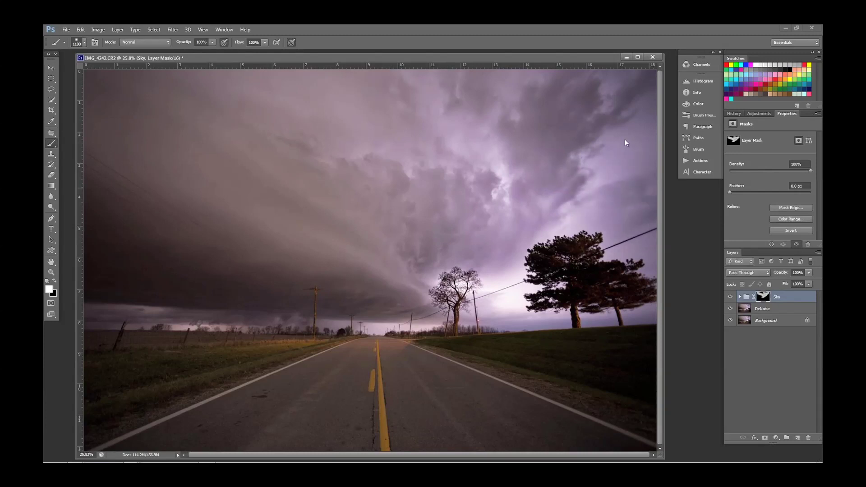
mouse_move(625, 142)
mouse_down()
mouse_move(340, 84)
mouse_move(173, 102)
mouse_move(486, 168)
mouse_move(332, 141)
mouse_move(210, 91)
mouse_move(207, 140)
mouse_up()
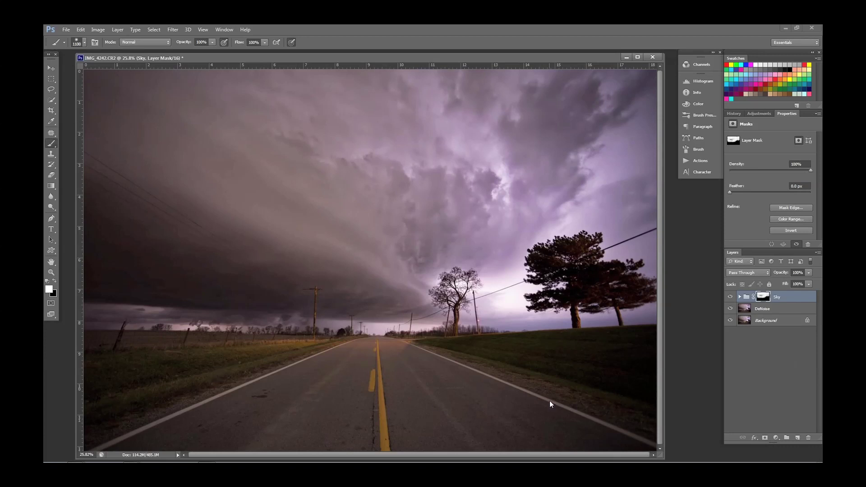
Duplicate the DeNoise layer beneath the Sky group and rename the copy Clarity
click(743, 310)
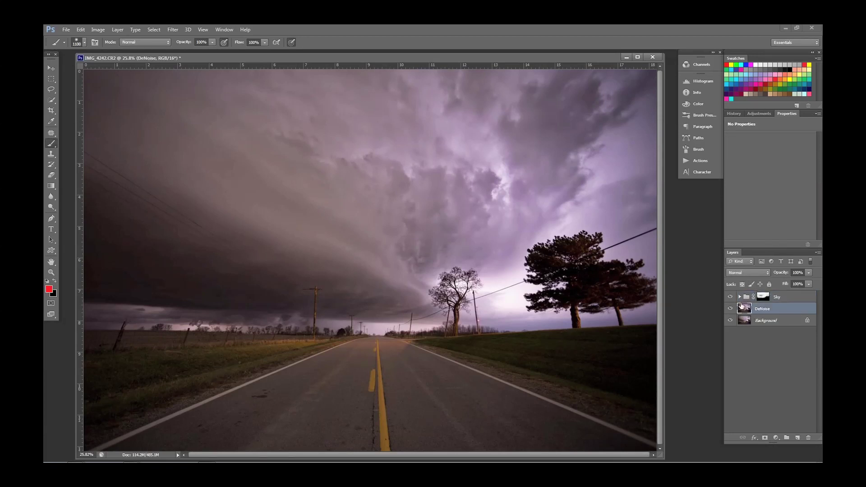
key(ctrl+j)
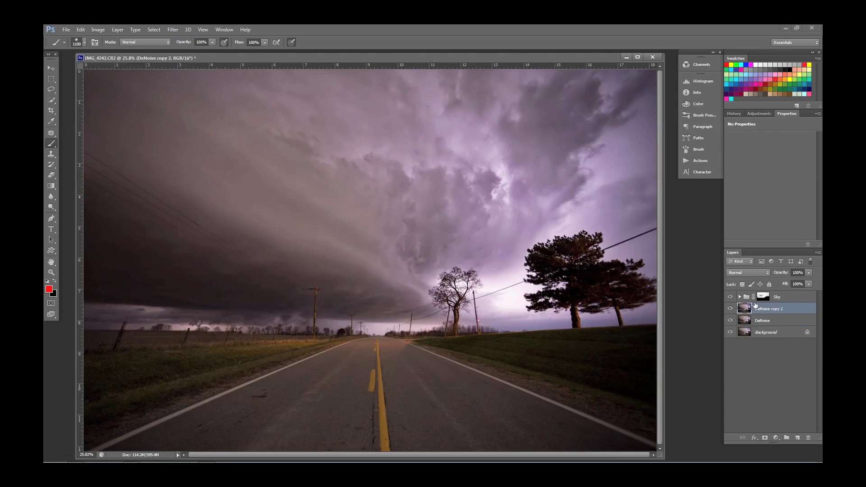
key(ctrl+f)
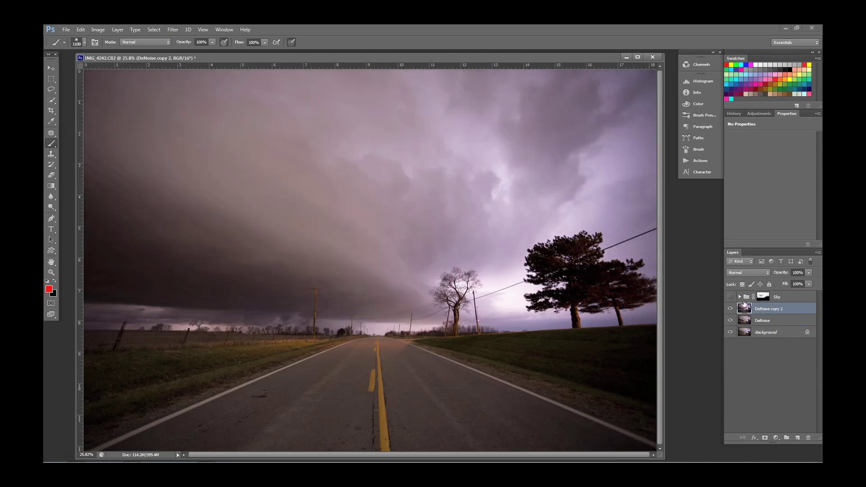
double_click(760, 310)
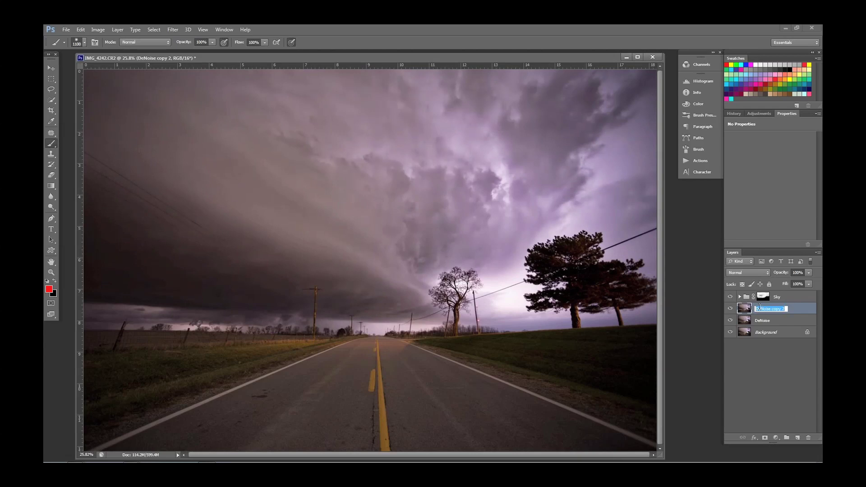
text(Clarity)
key(Return)
Review the workflow checklist in the Workflow Formula document and close that document
mouse_move(156, 459)
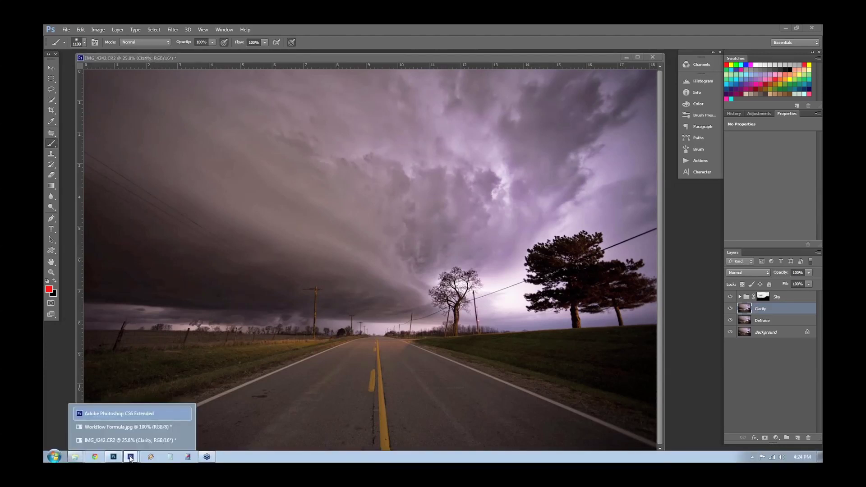
click(127, 428)
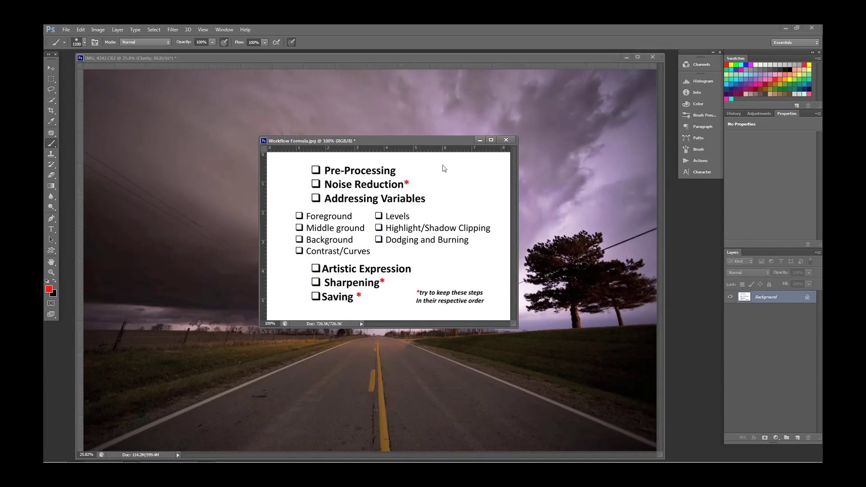
click(506, 140)
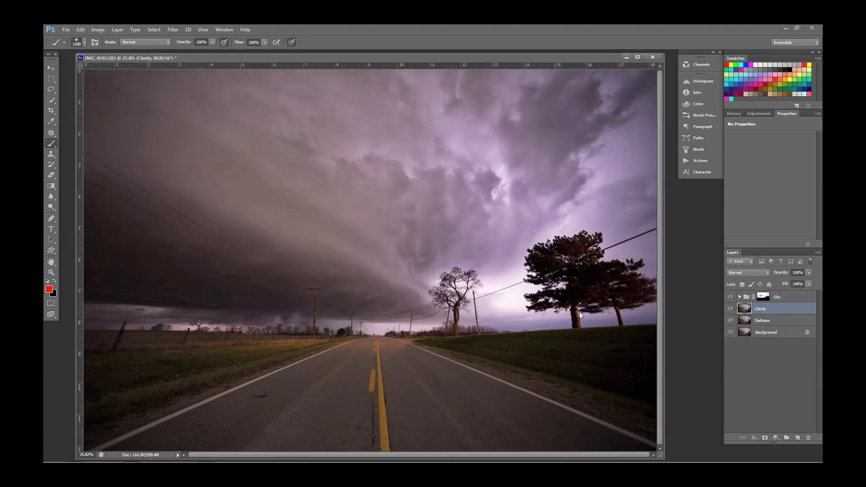
Start the Topaz Clarity filter on the Clarity layer and set Micro Contrast to 1.00
click(177, 31)
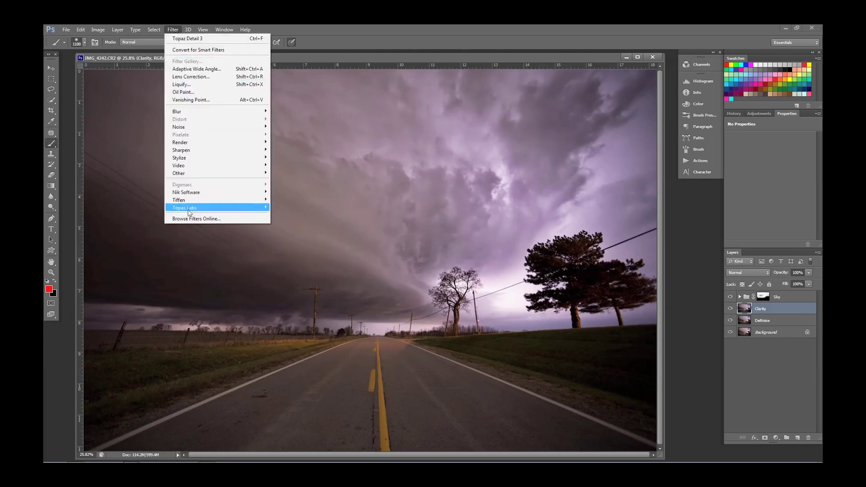
mouse_move(188, 209)
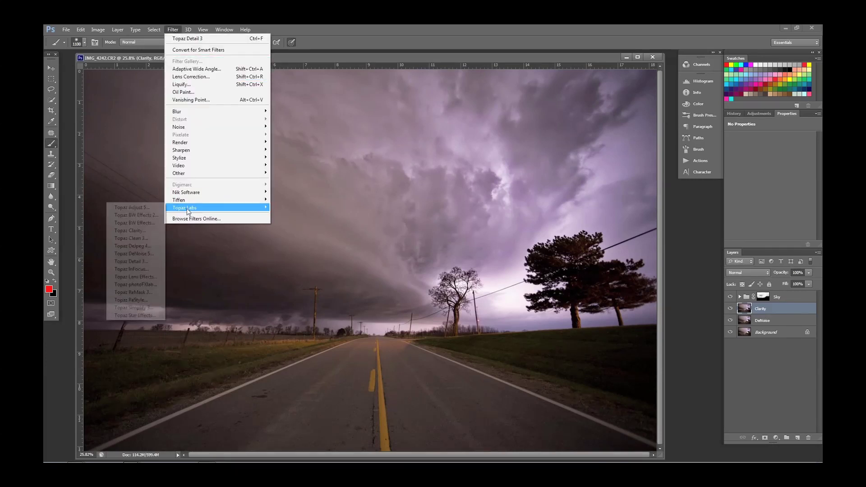
click(135, 230)
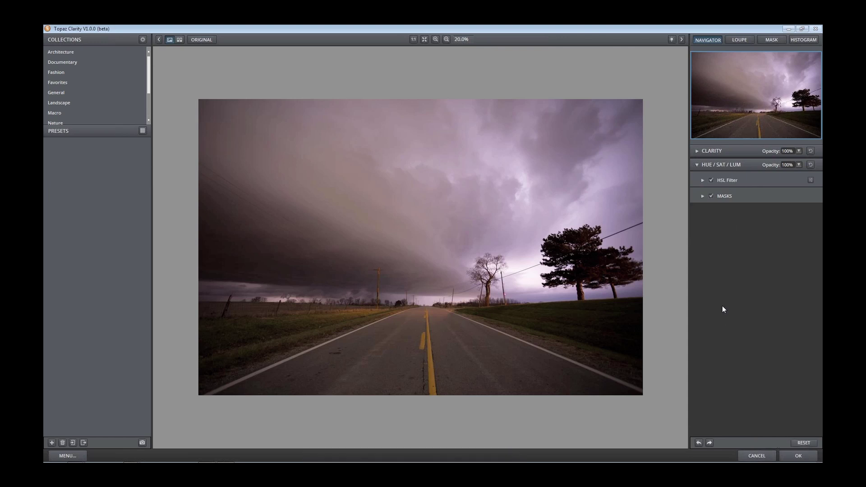
click(699, 151)
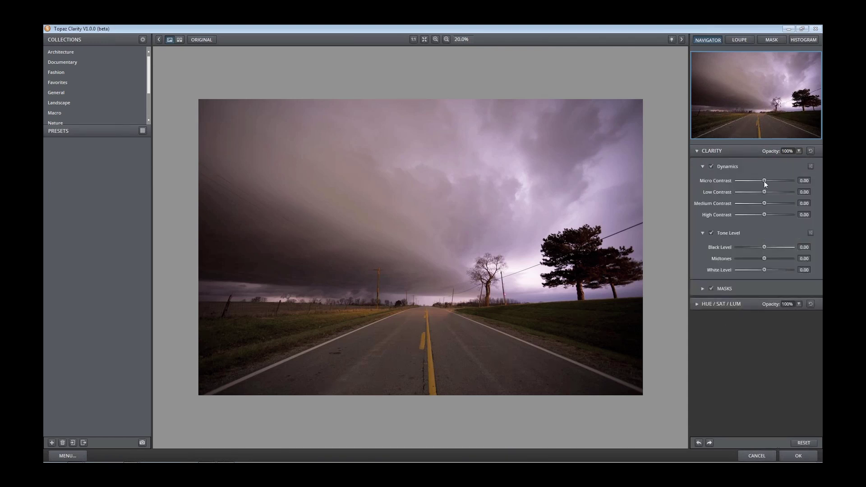
drag(767, 180, 802, 179)
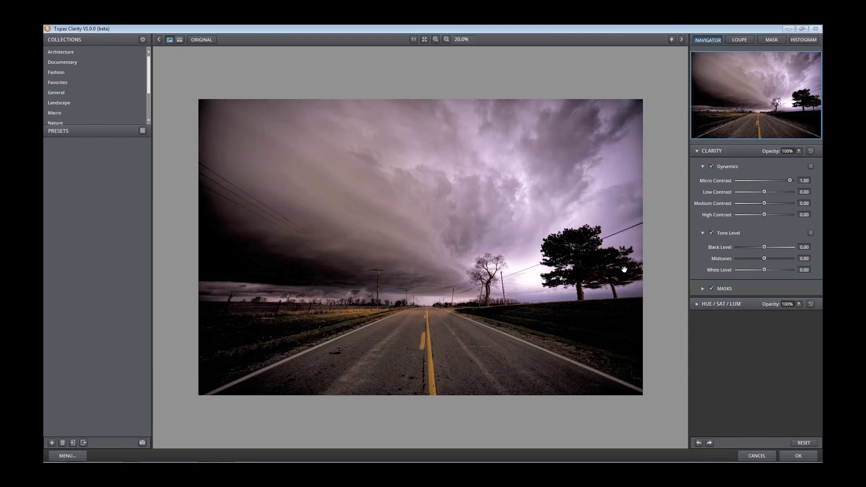
Set the Low Contrast in the Clarity dynamics to 0.81
click(436, 38)
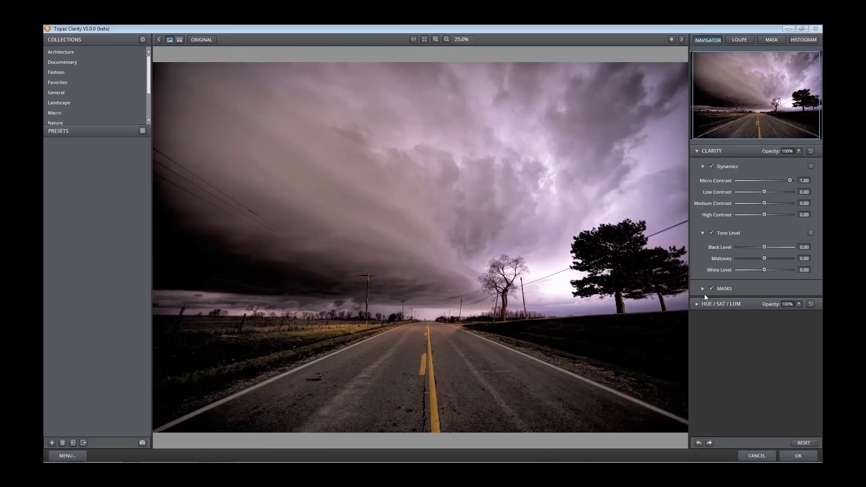
drag(765, 192, 780, 189)
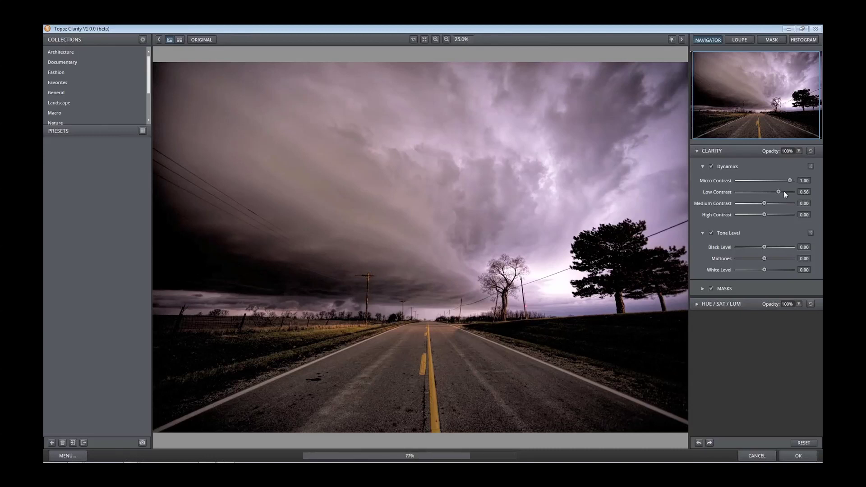
drag(782, 191, 783, 189)
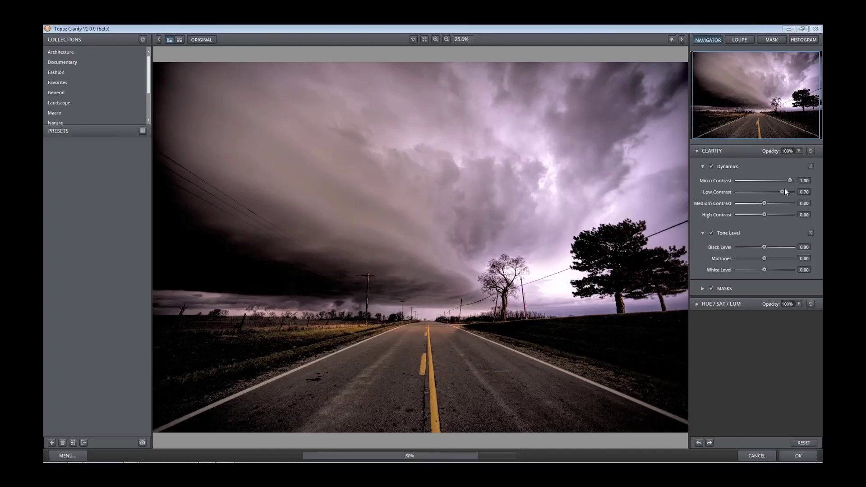
drag(783, 191, 786, 191)
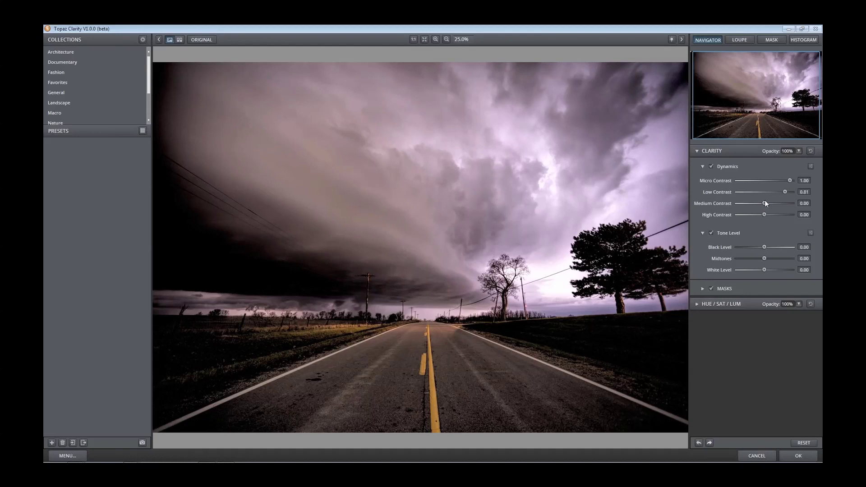
Reduce Medium Contrast to -0.52 and High Contrast to -1.00 in the Clarity dynamics
drag(765, 203, 755, 204)
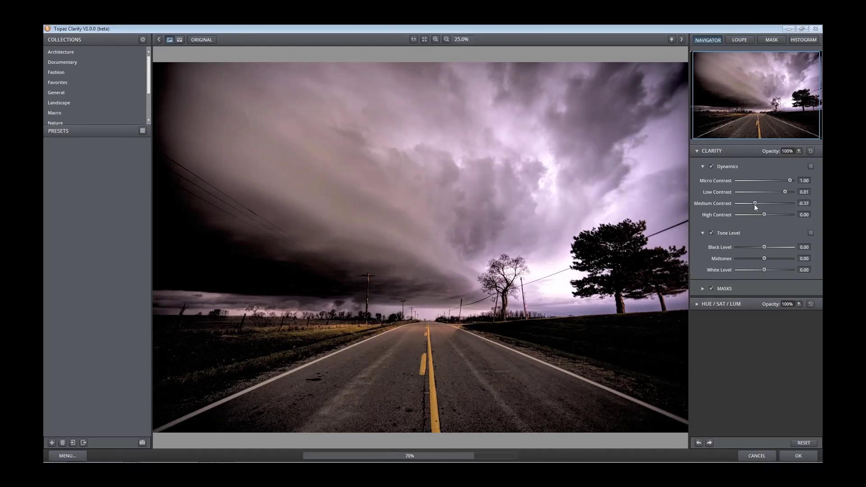
drag(754, 203, 750, 203)
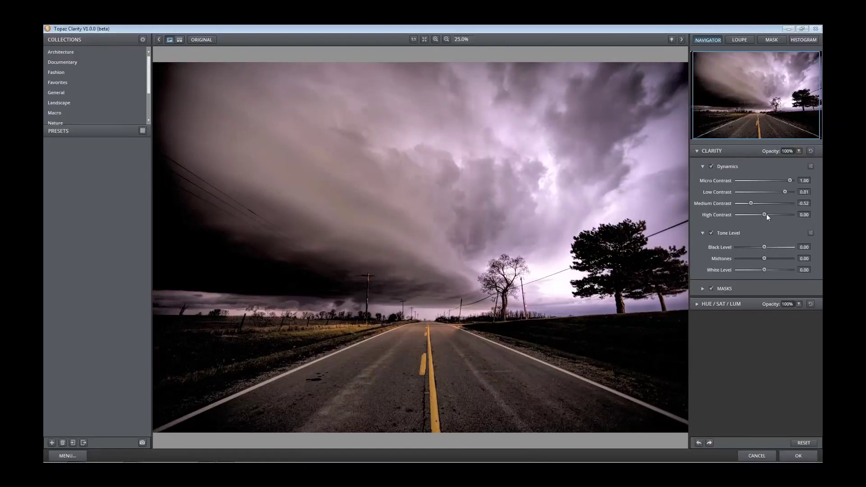
drag(766, 214, 726, 213)
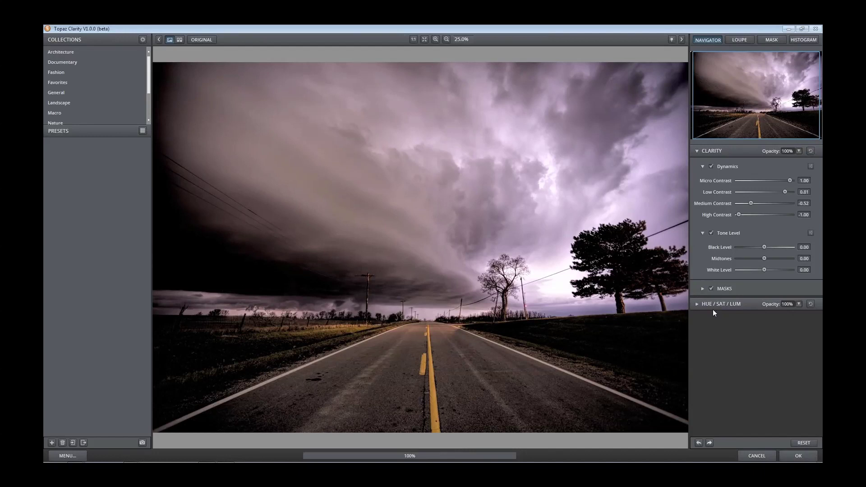
drag(738, 214, 757, 214)
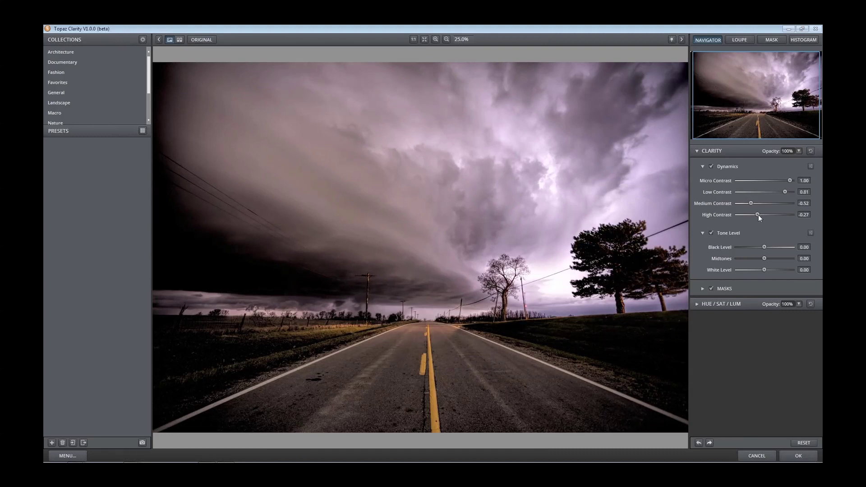
drag(758, 214, 735, 215)
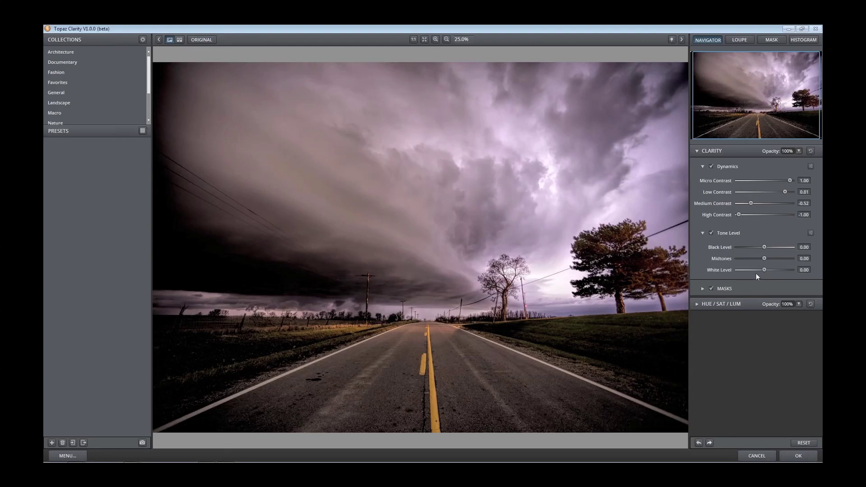
Set the tone levels to 0.34 for Black Level, 0.31 for Midtones and 0.13 for White Level
drag(765, 248, 772, 249)
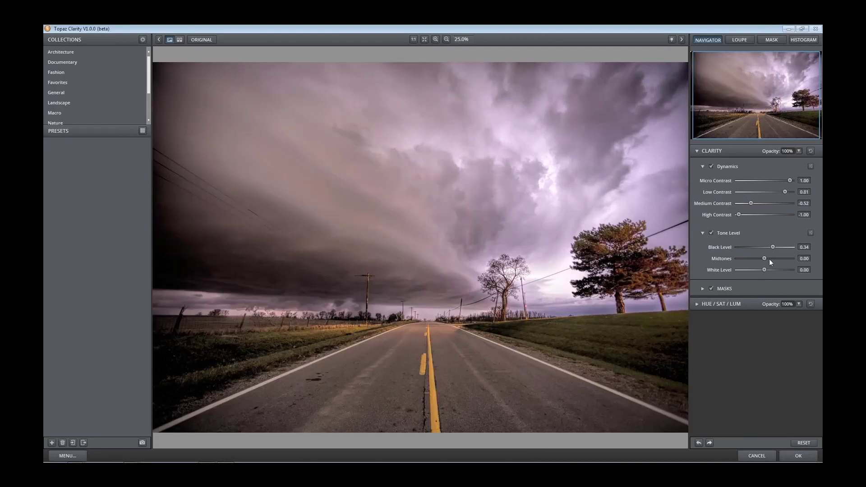
drag(767, 258, 775, 257)
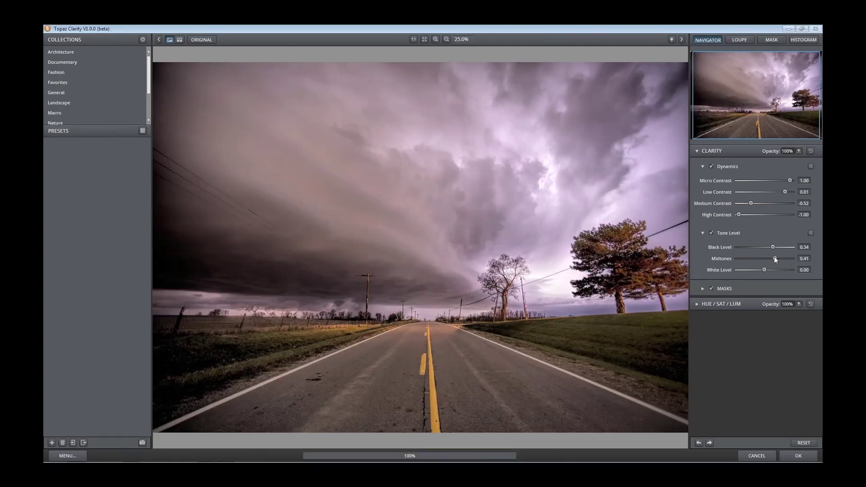
drag(774, 257, 771, 258)
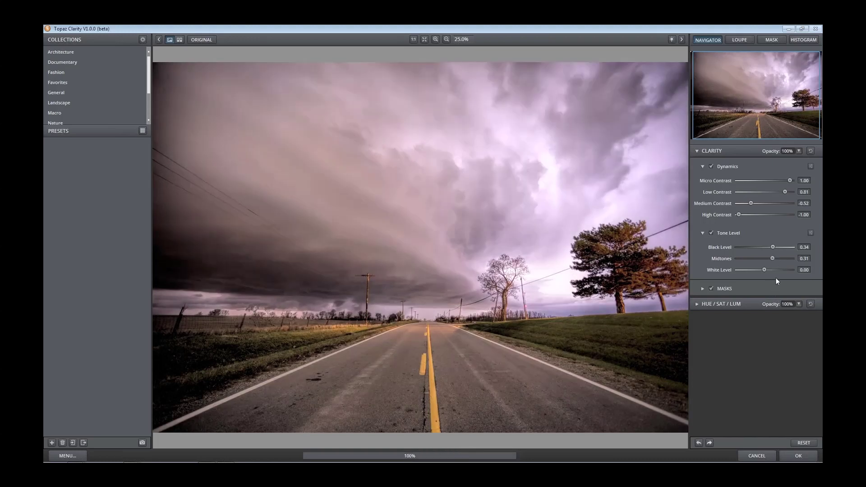
drag(764, 270, 767, 270)
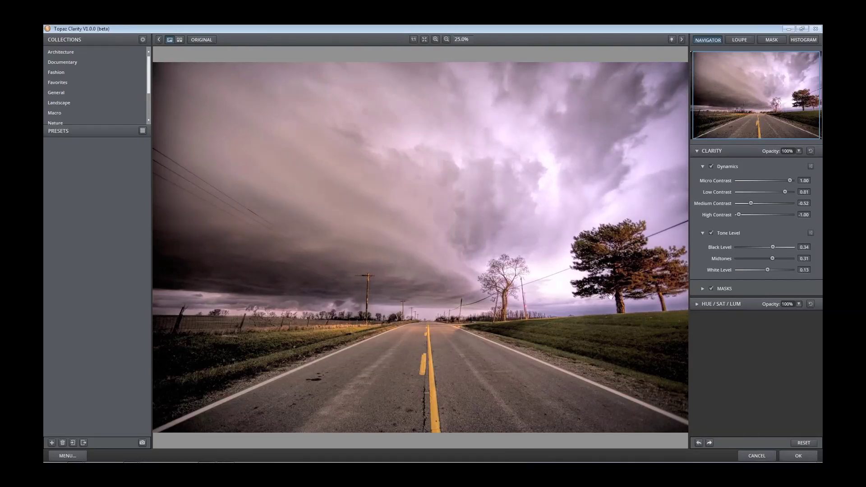
Shift the hue of the yellows to 0.31 in the HSL filter
click(708, 152)
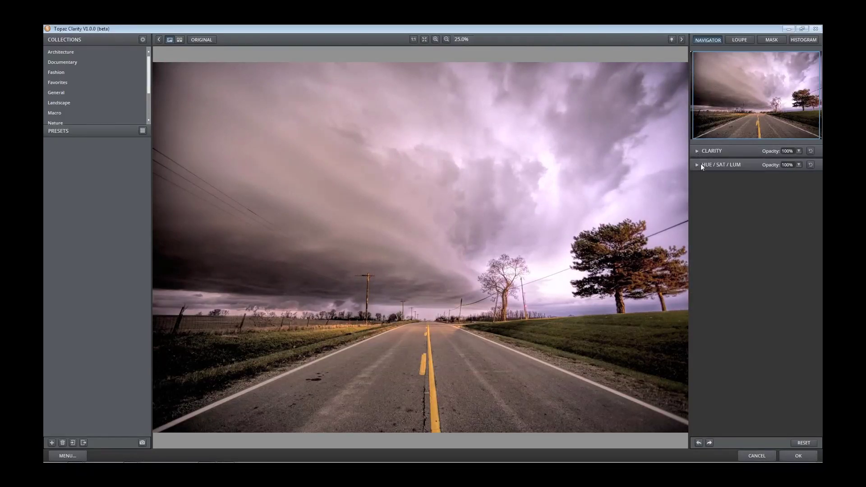
click(700, 164)
click(703, 180)
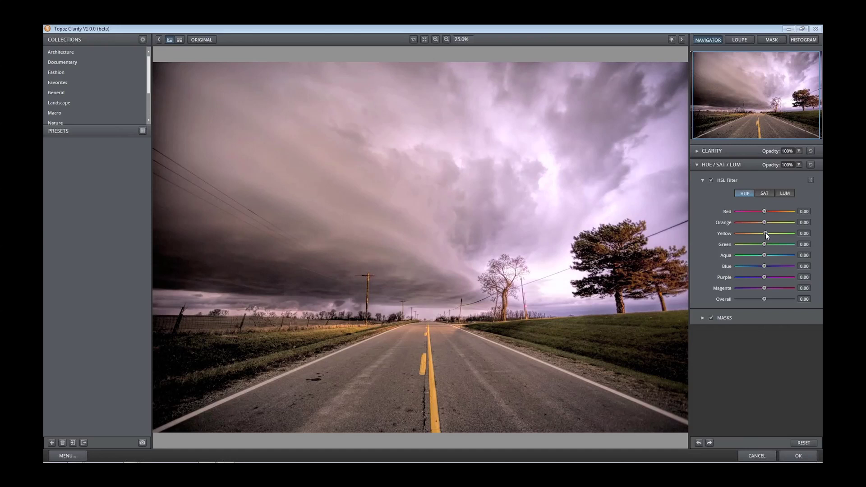
drag(766, 233, 772, 233)
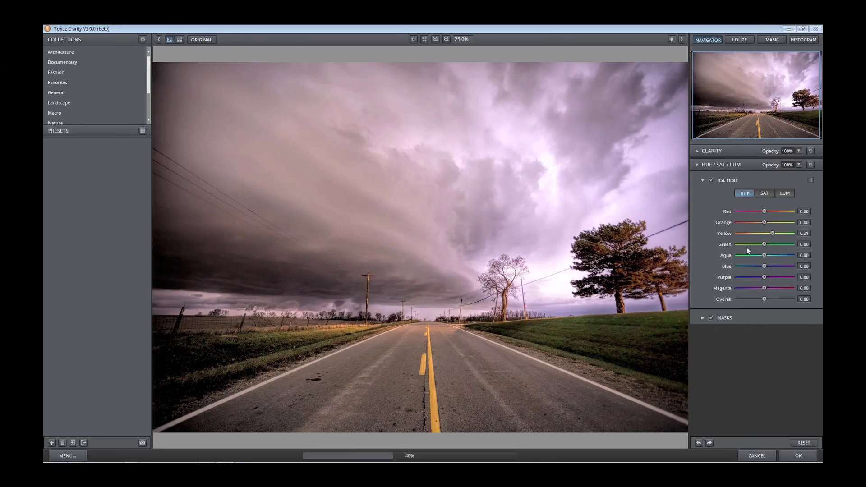
Set the saturation of the yellows to 0.44 in the HSL filter
click(763, 194)
drag(763, 233, 772, 234)
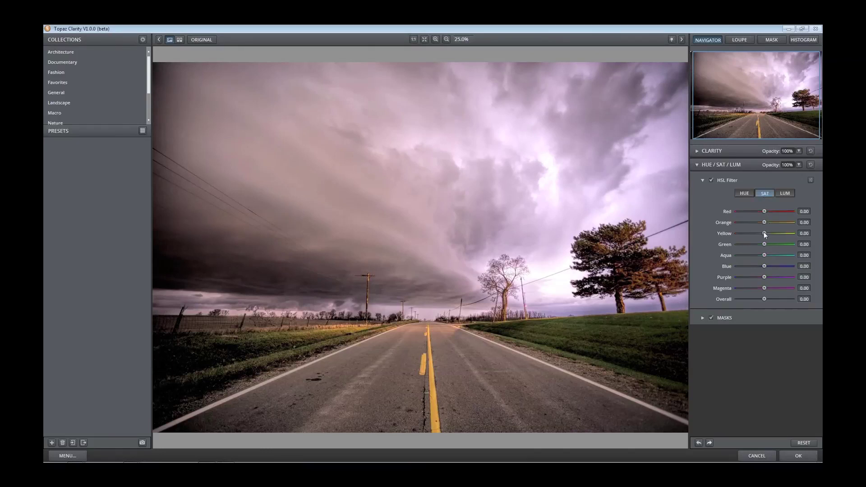
drag(772, 233, 774, 233)
click(788, 235)
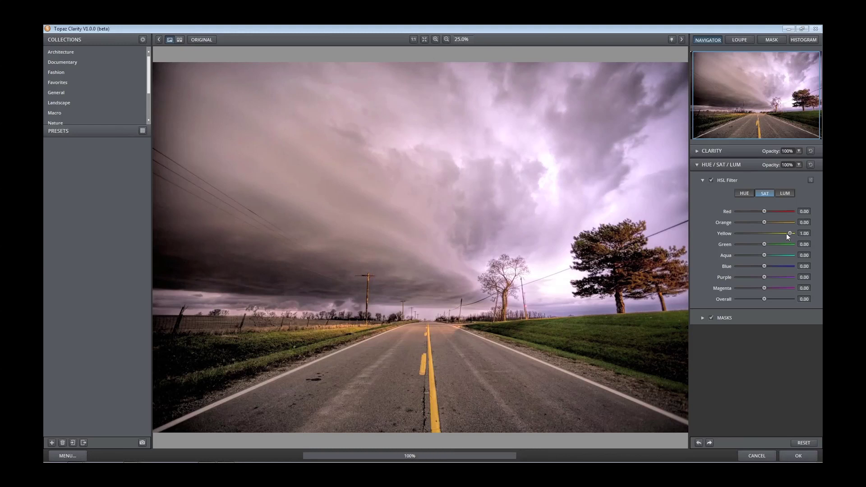
drag(787, 234, 776, 234)
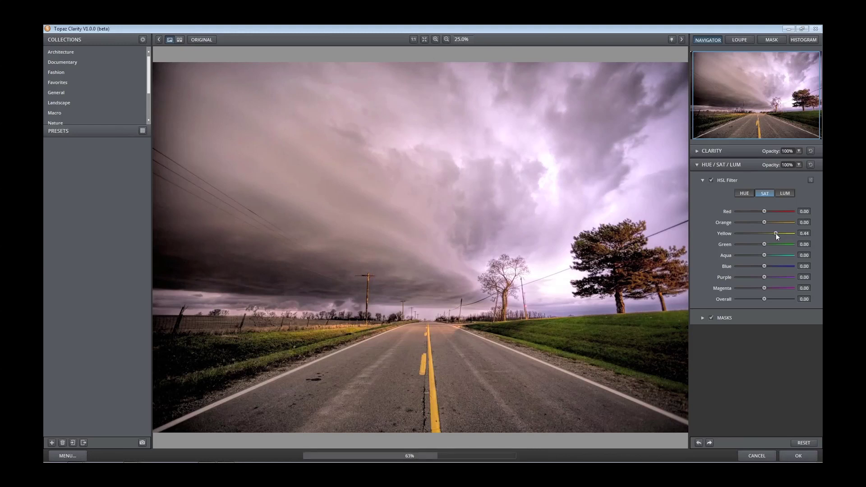
Raise the luminance of the yellows slightly and apply the Topaz Clarity filter to the layer
click(784, 193)
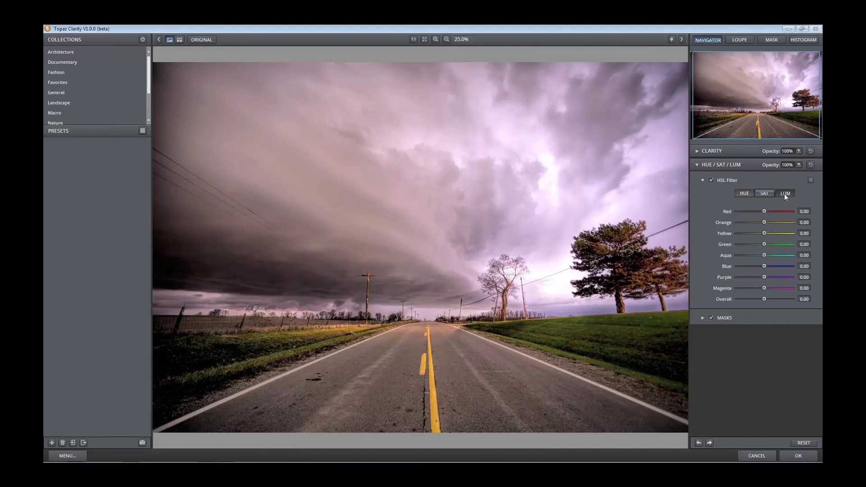
drag(766, 235, 770, 233)
drag(771, 231, 769, 231)
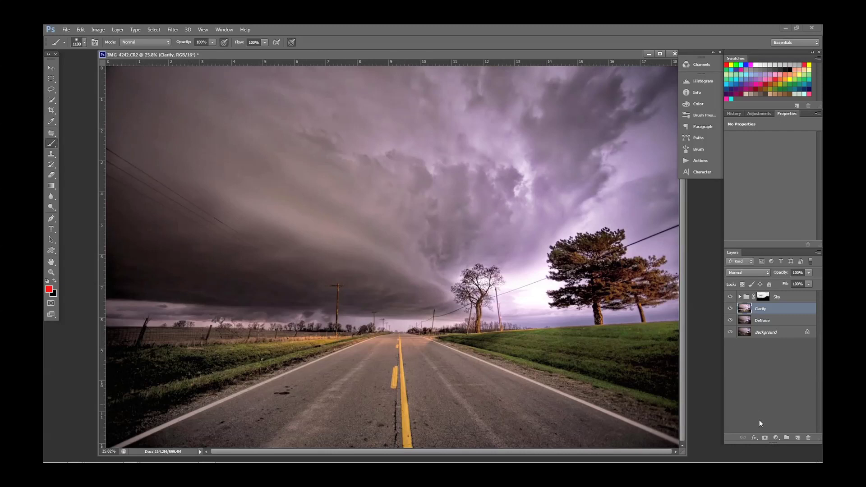
Add a Curves adjustment layer directly above the Clarity layer
click(776, 437)
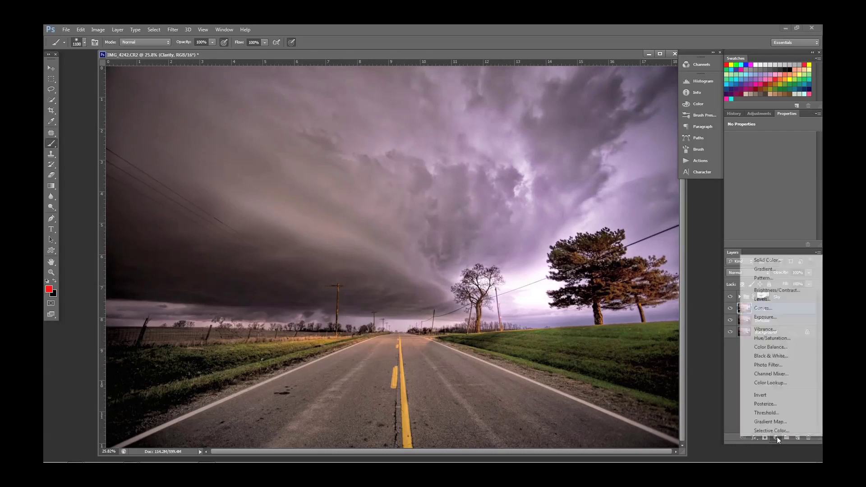
click(763, 308)
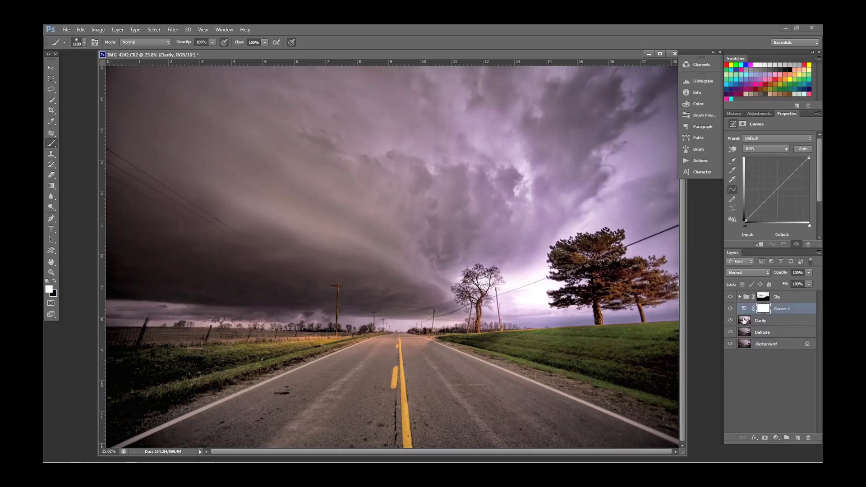
Brighten the Curves adjustment by raising the midtone point to input 96, output 141, and clip it to the Clarity layer
click(765, 310)
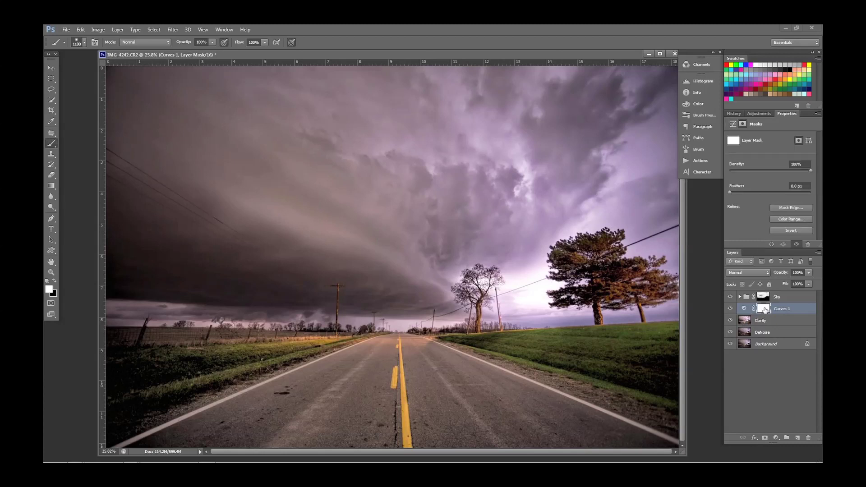
key(ctrl+i)
click(743, 308)
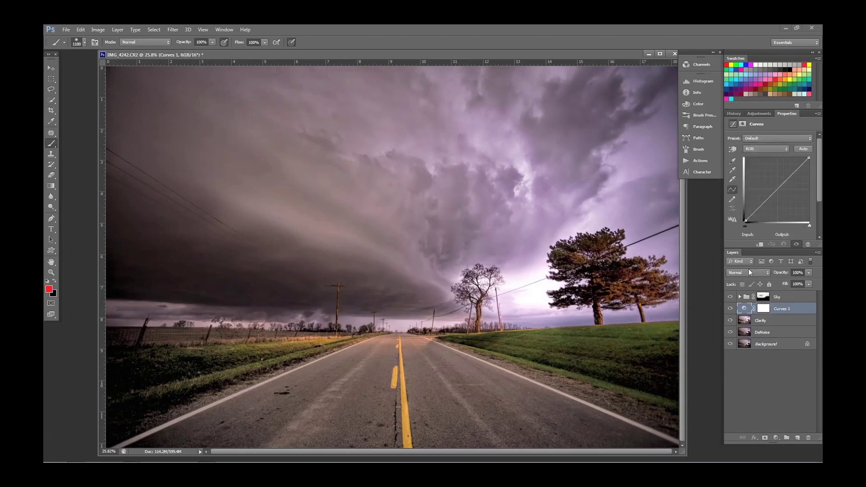
click(777, 192)
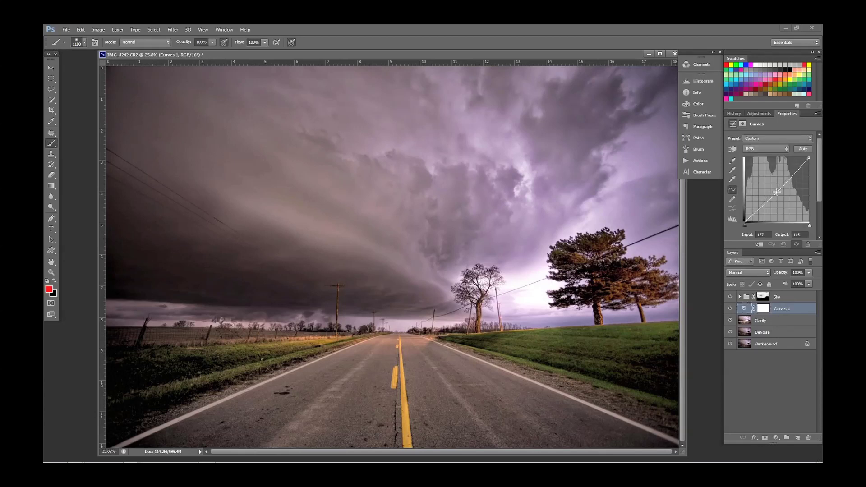
drag(777, 191, 766, 184)
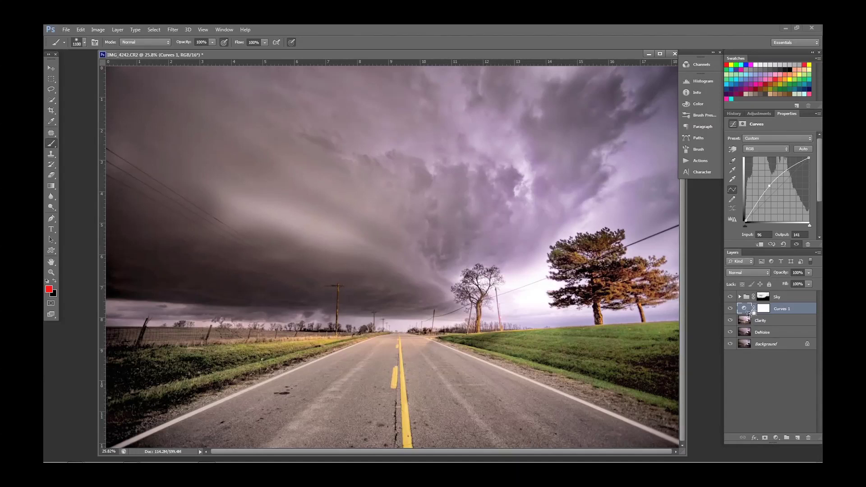
alt+click(748, 312)
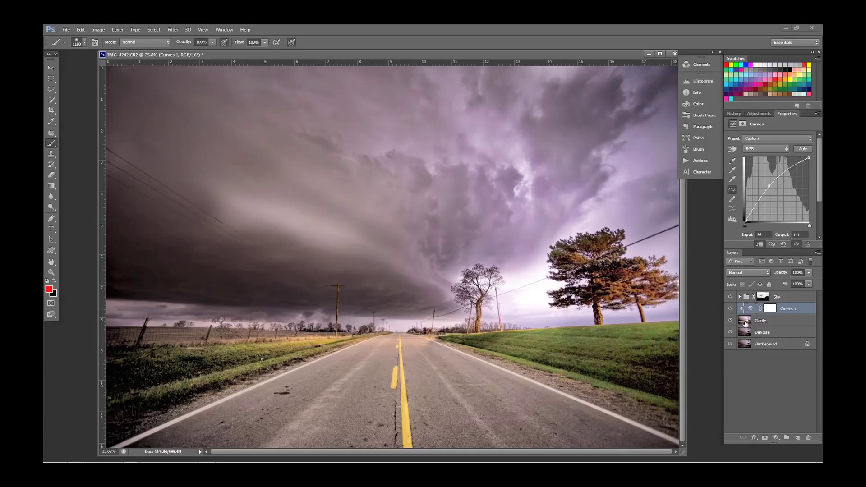
Invert the Curves layer mask to black and paint white over the dark grass on both sides of the road
click(773, 308)
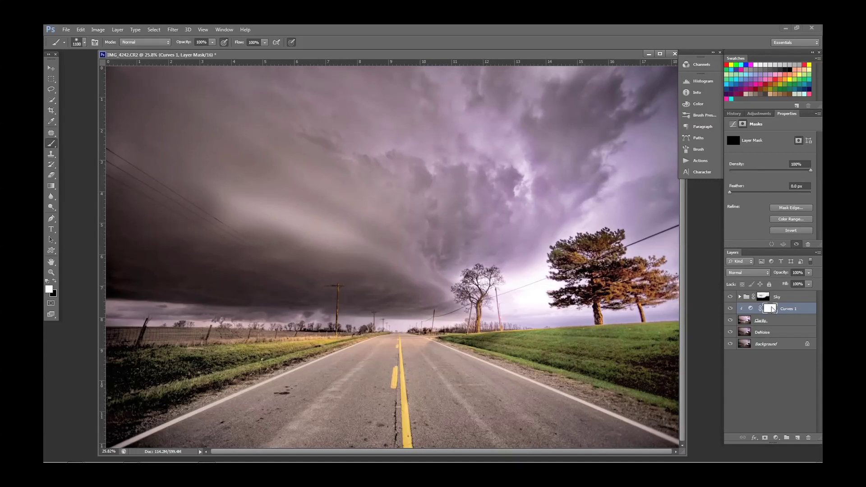
key(ctrl+i)
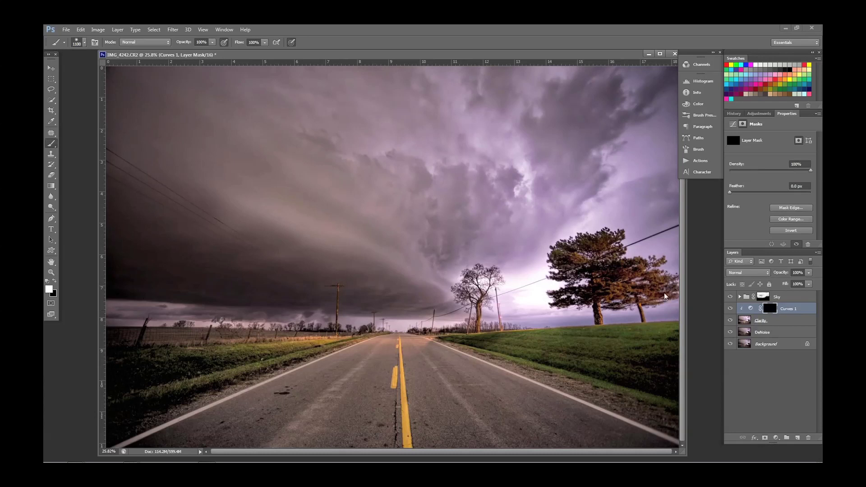
drag(646, 379, 648, 390)
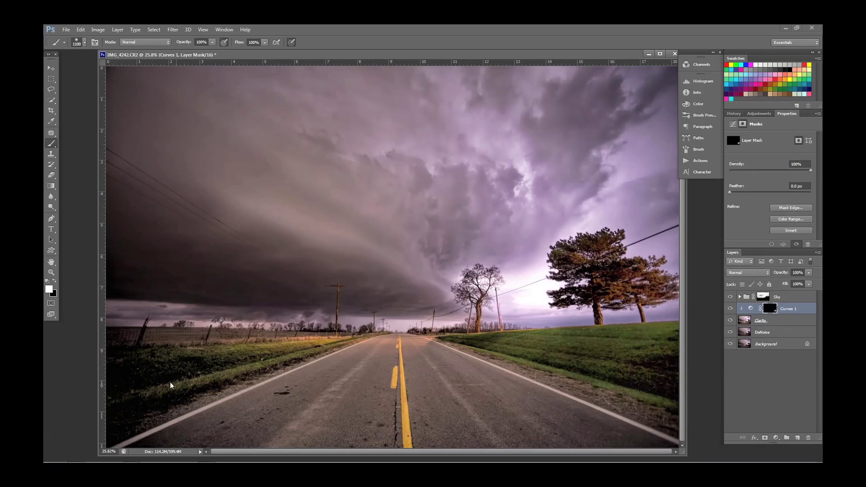
drag(171, 384, 155, 386)
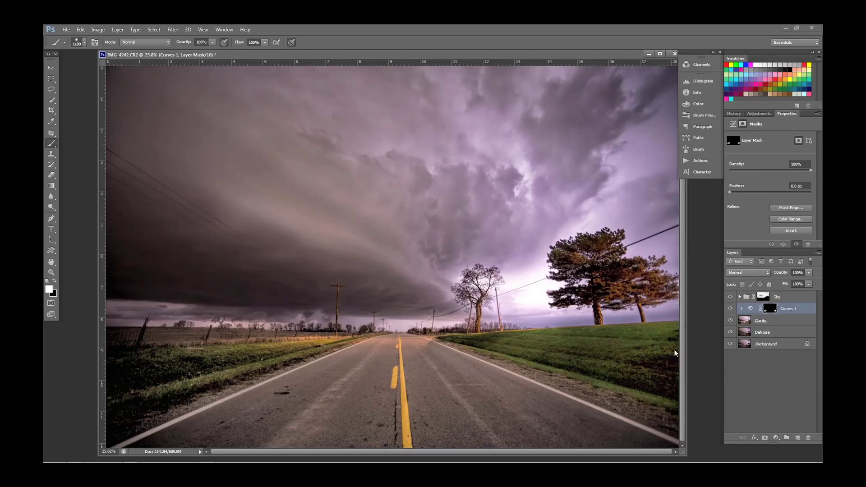
Stamp all visible layers into a new layer above the Sky group
click(745, 299)
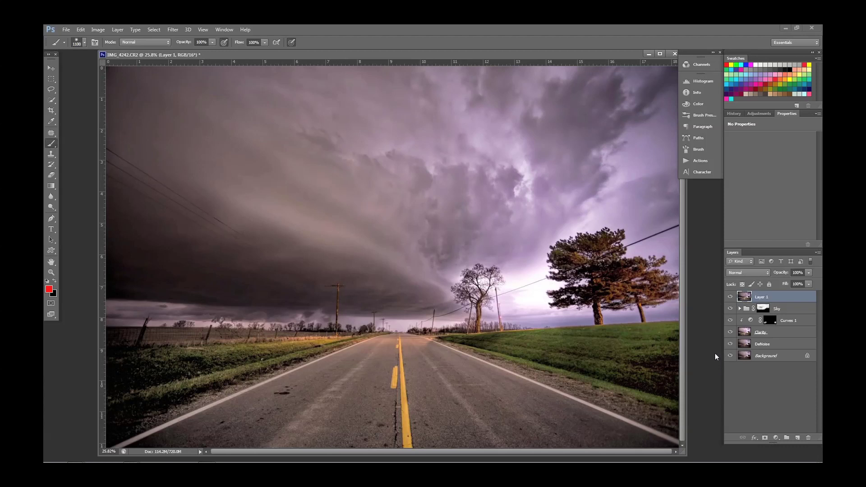
Compare the merged result with the original Background by toggling the visibility of the layers above it
click(731, 297)
click(731, 297)
drag(730, 309, 730, 332)
click(730, 343)
click(731, 296)
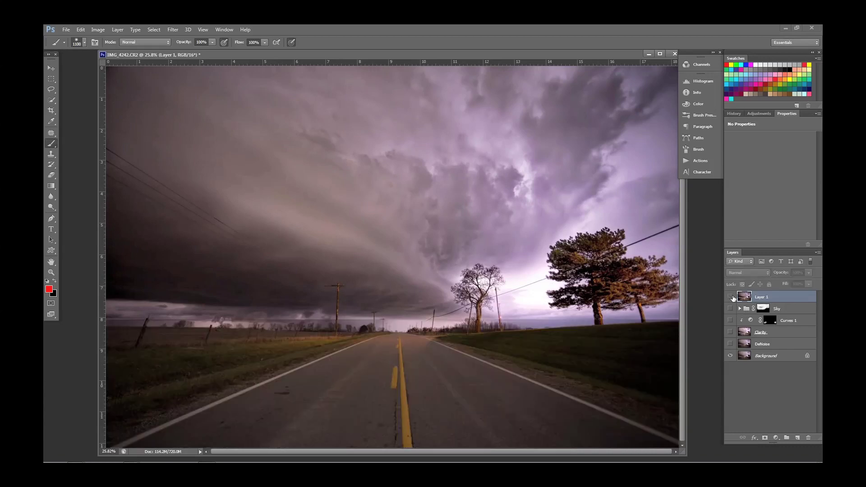
click(730, 297)
click(731, 297)
click(730, 297)
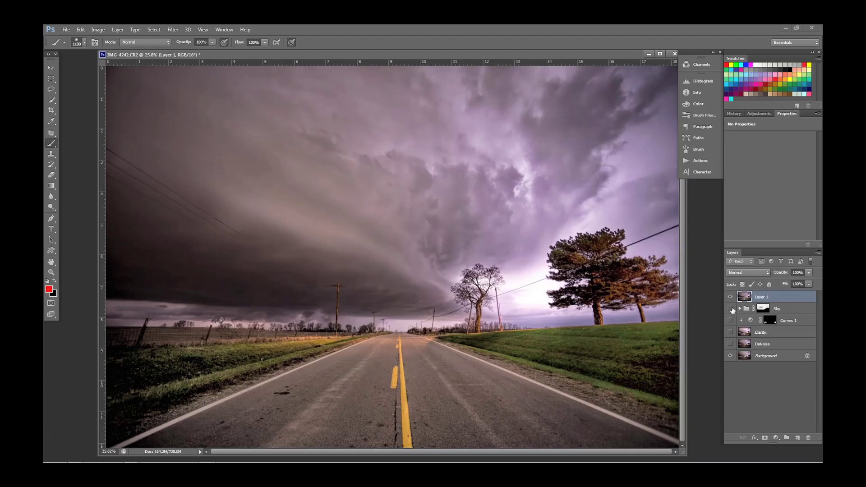
drag(730, 308, 733, 345)
Rename the merged layer as Restyle and open it in the Topaz ReStyle filter
double_click(759, 295)
text(Restyle)
key(Return)
click(173, 30)
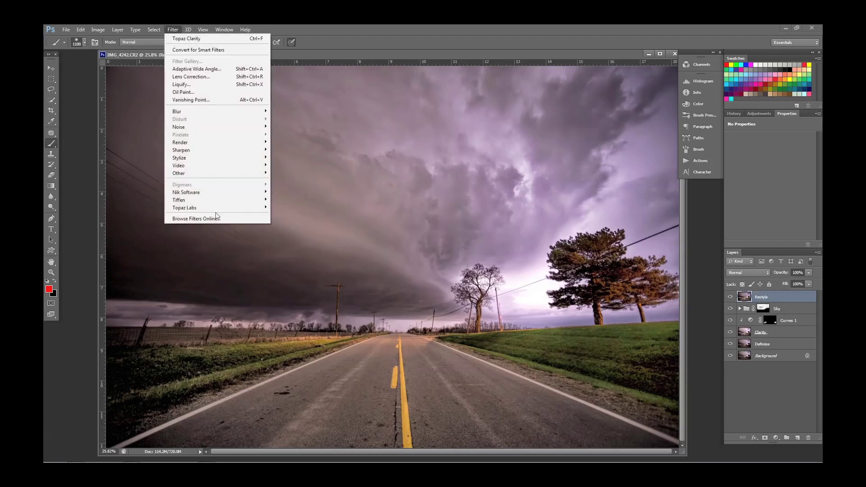
mouse_move(216, 208)
click(135, 300)
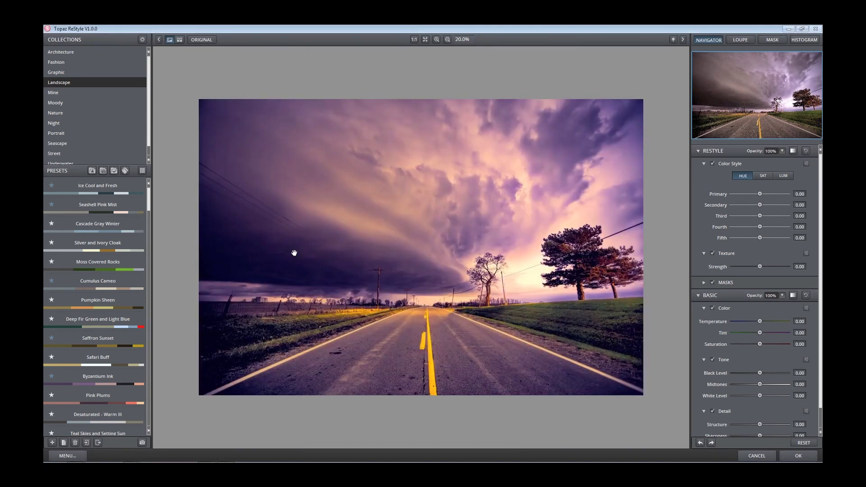
Try the Safari Buff and Pumpkin Sheen landscape presets, and apply the Byzantium Ink preset
click(100, 357)
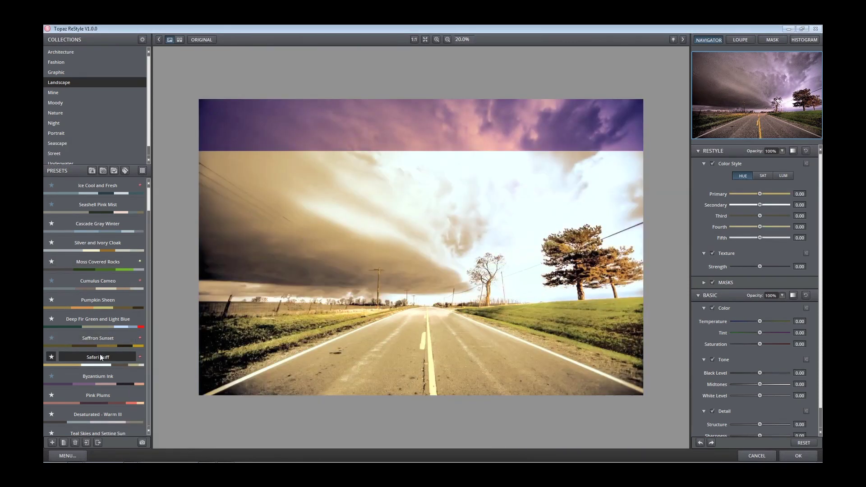
click(106, 297)
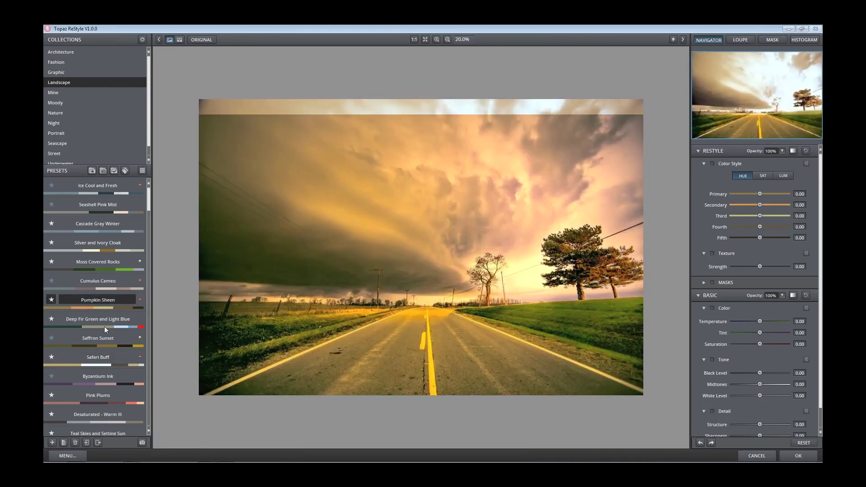
click(96, 377)
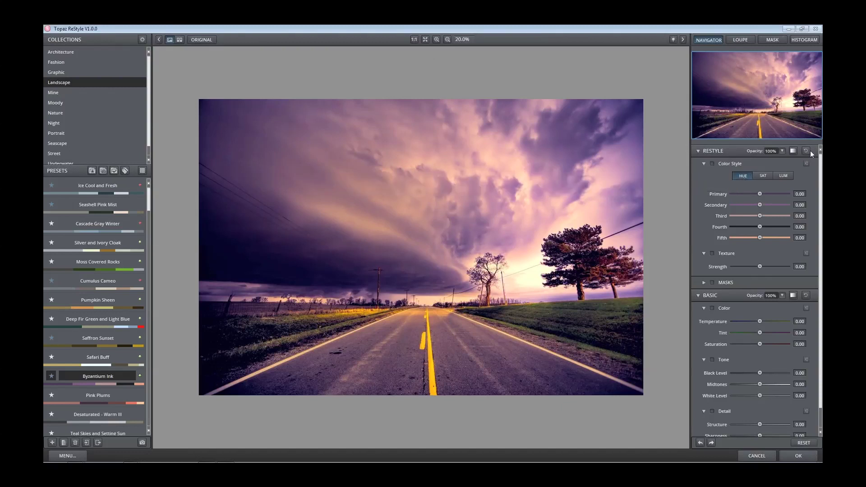
Reduce the ReStyle effect's opacity to 62% and set its blend mode to Soft Light
click(781, 152)
drag(792, 154, 776, 155)
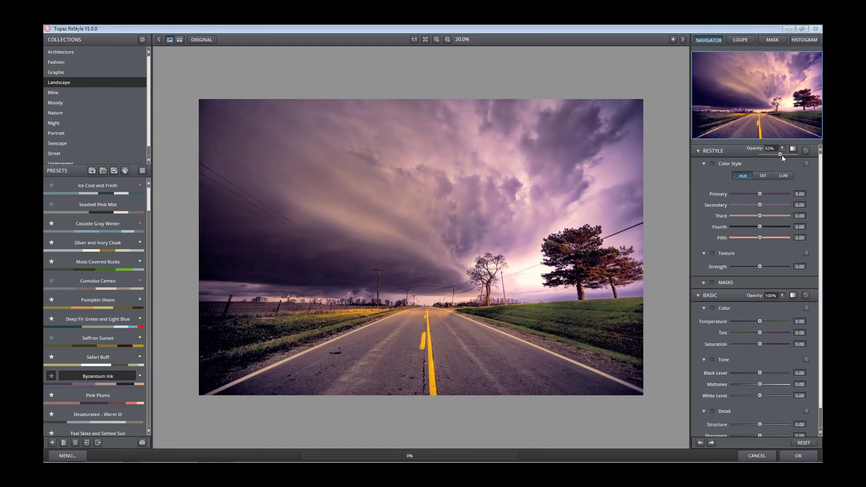
click(792, 149)
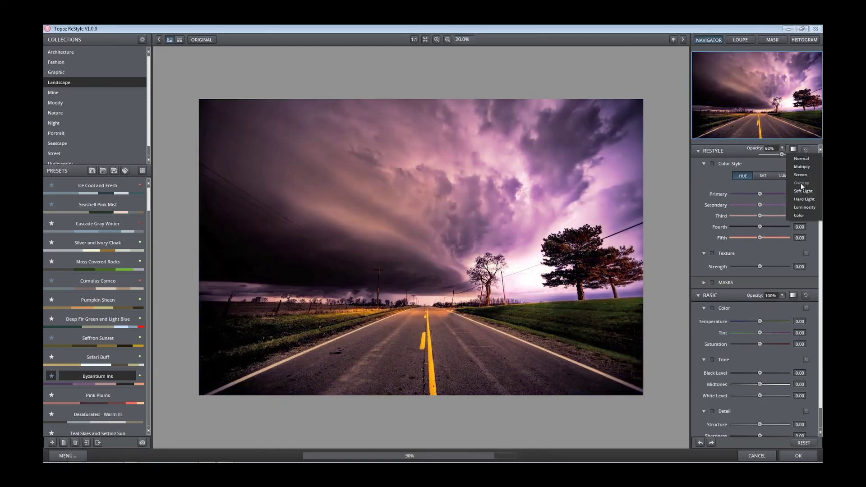
click(802, 192)
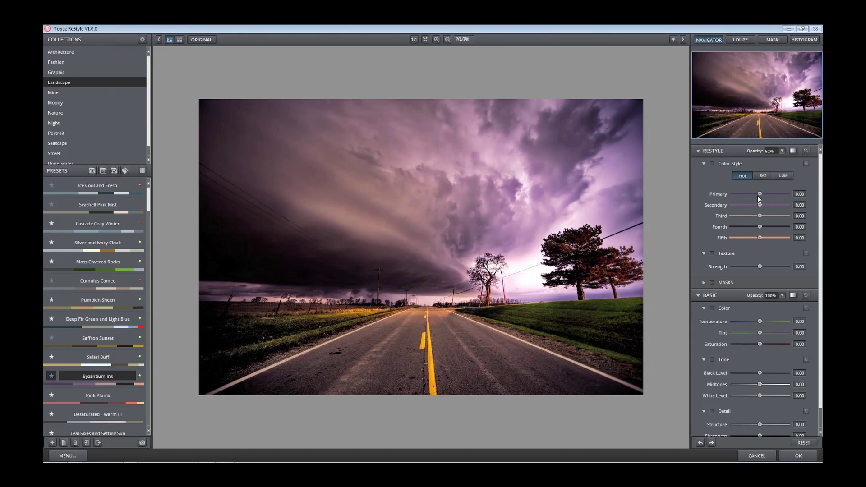
Set the Color Style hue of the primary color to 0.39 and of the secondary color to 0.33
drag(760, 195, 767, 193)
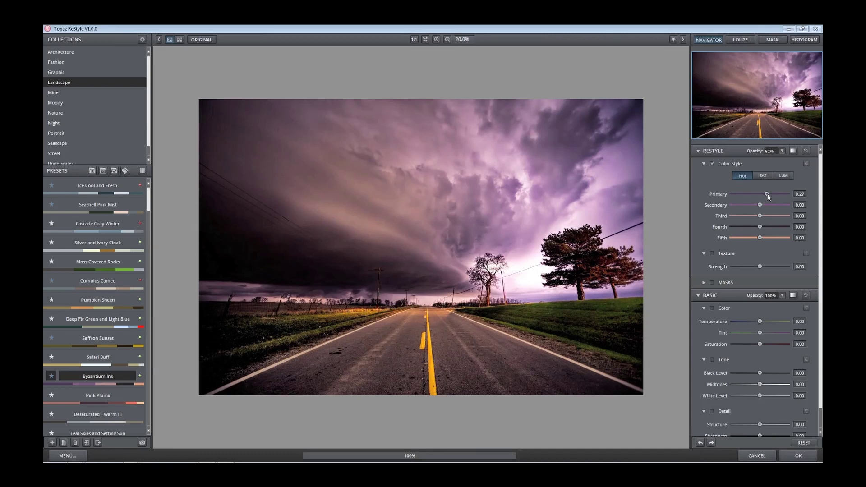
drag(766, 193, 734, 196)
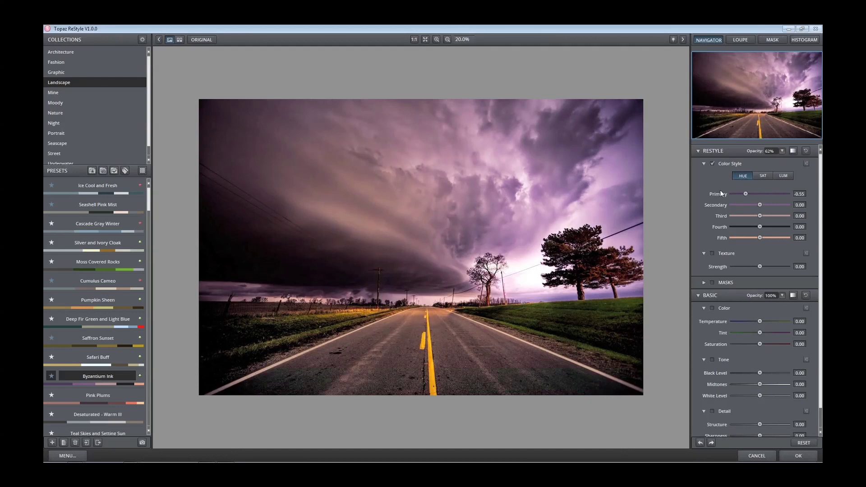
click(760, 194)
mouse_move(797, 190)
mouse_down()
mouse_move(768, 185)
mouse_move(786, 185)
mouse_up()
click(769, 186)
click(769, 204)
drag(755, 205, 734, 205)
double_click(762, 205)
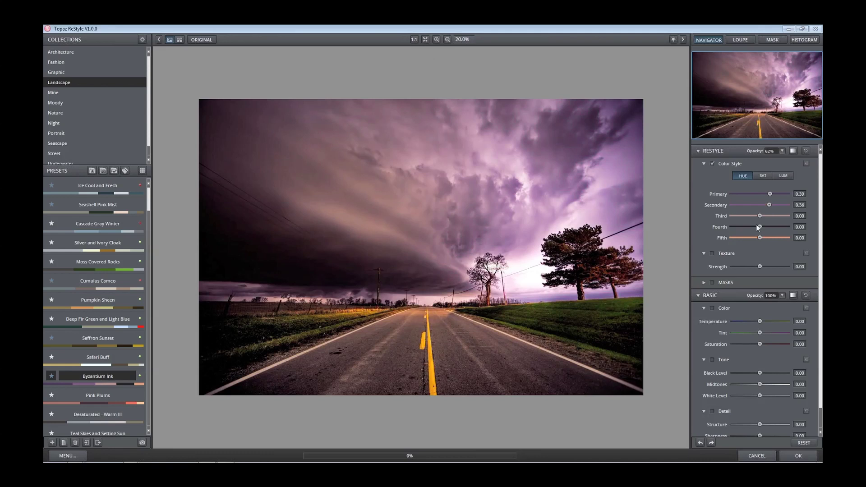
Set the Color Style hues of the third, fourth and fifth colors to 0.14, 0.16 and 0.08
drag(759, 216, 784, 215)
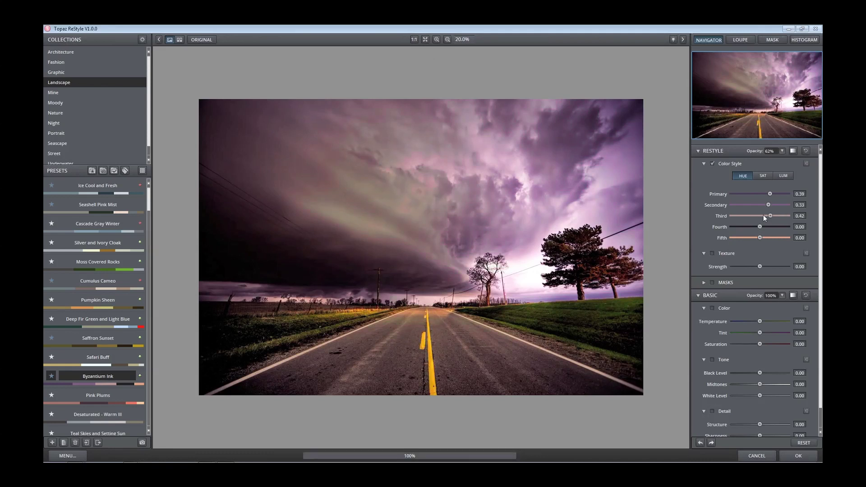
click(789, 226)
click(756, 227)
drag(756, 239, 774, 238)
click(761, 237)
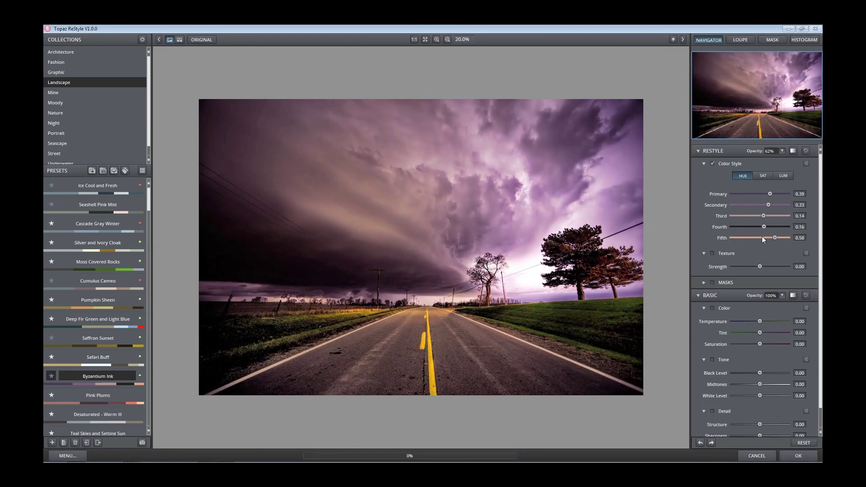
Set the basic color temperature to -0.23, the tint to 0.20 and the saturation to 0.06
click(760, 321)
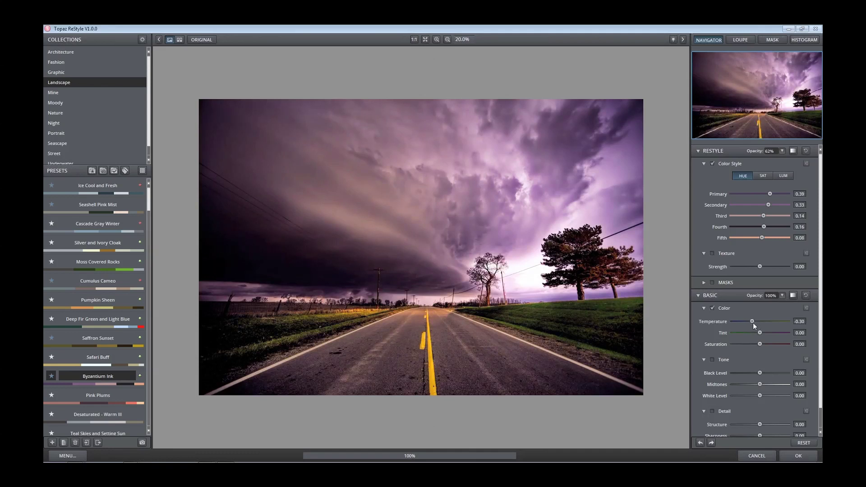
drag(753, 323, 754, 323)
click(767, 333)
drag(759, 343, 762, 344)
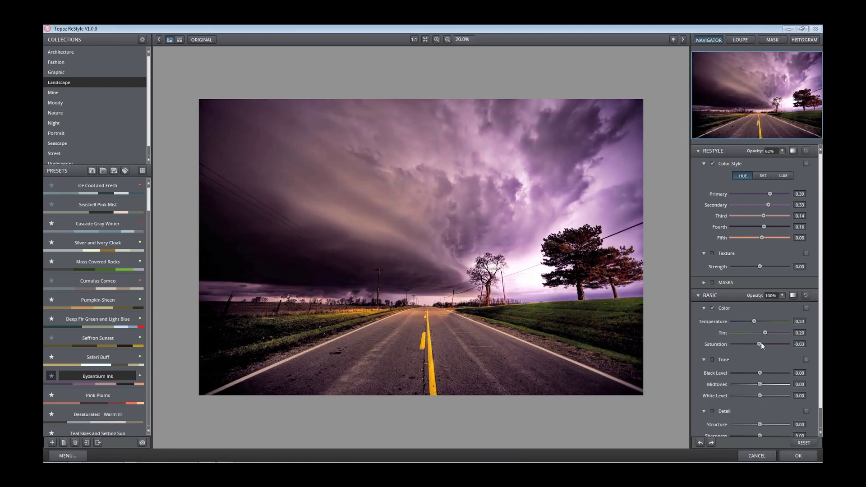
Set the tone's black level to 0.09, midtones to 0.13 and white level to 0.05, and apply the ReStyle filter
click(764, 373)
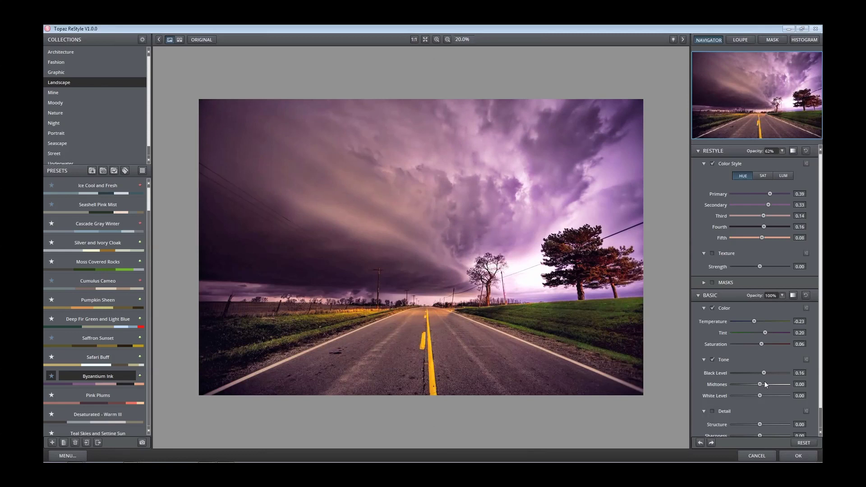
click(764, 383)
mouse_move(764, 383)
mouse_down()
mouse_move(764, 375)
mouse_move(761, 399)
mouse_up()
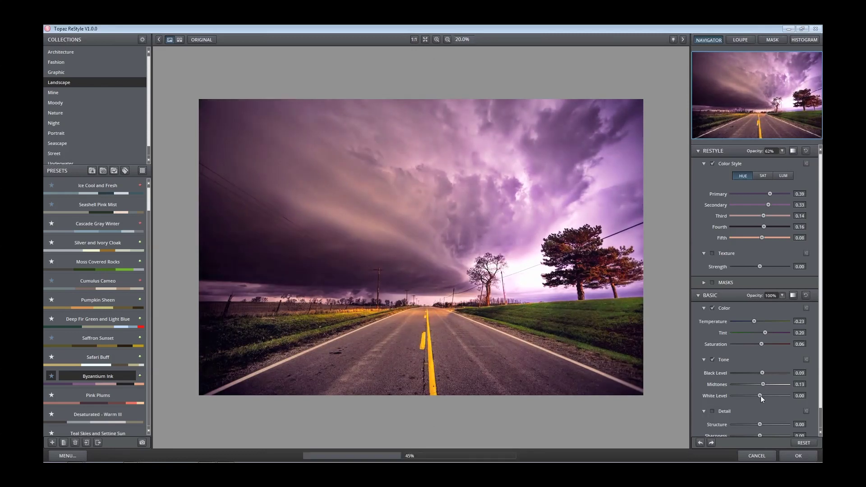
click(761, 396)
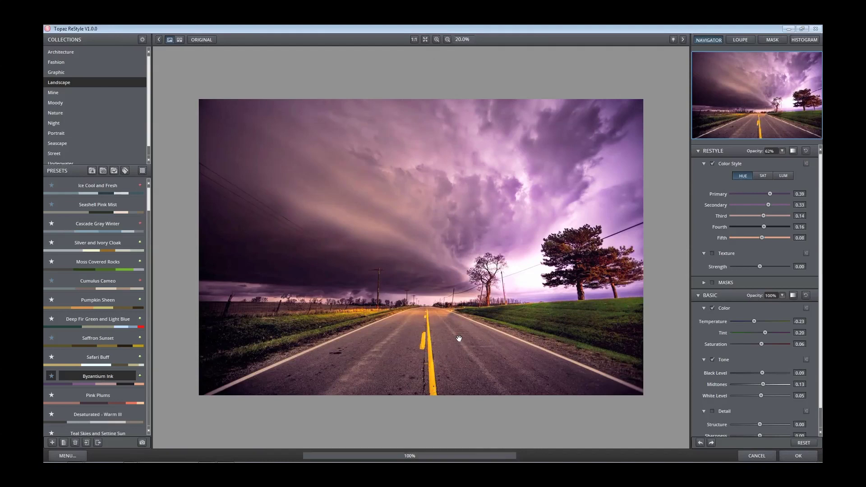
key(alt+Tab)
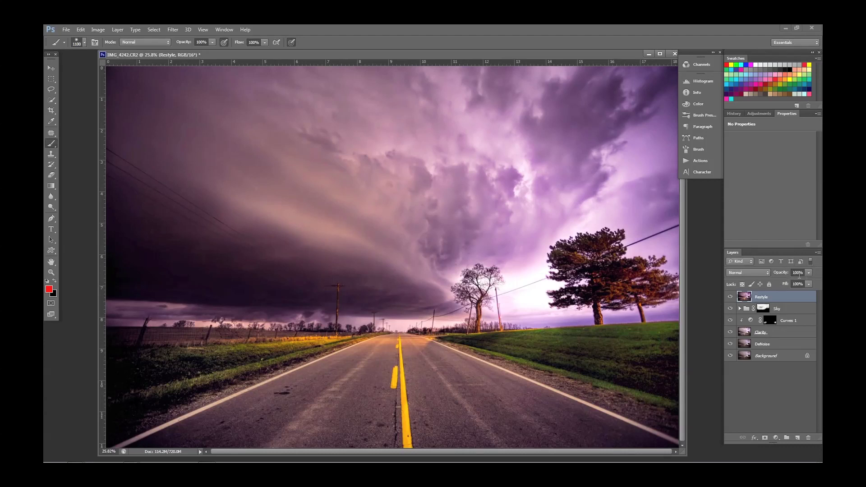
Set the opacity of the Restyle layer to 76%
click(808, 272)
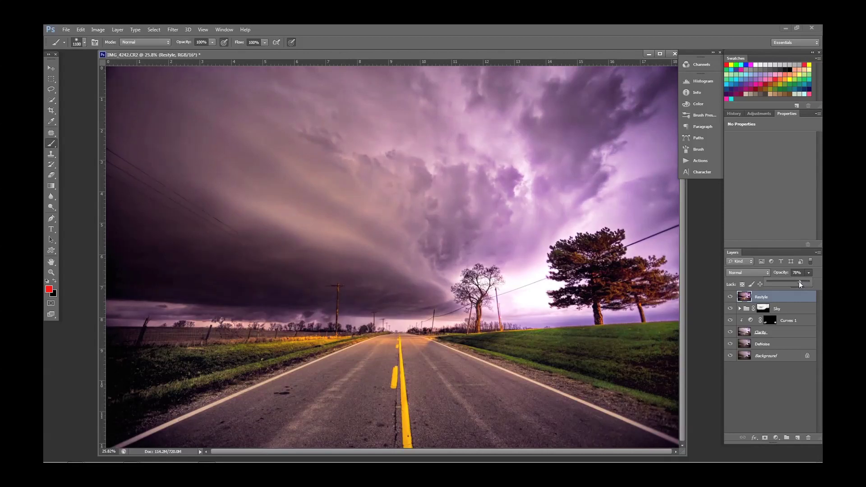
Try the Soft Light and Luminosity blend modes on the Restyle layer, compare it with the layer hidden, and return to Normal
click(747, 272)
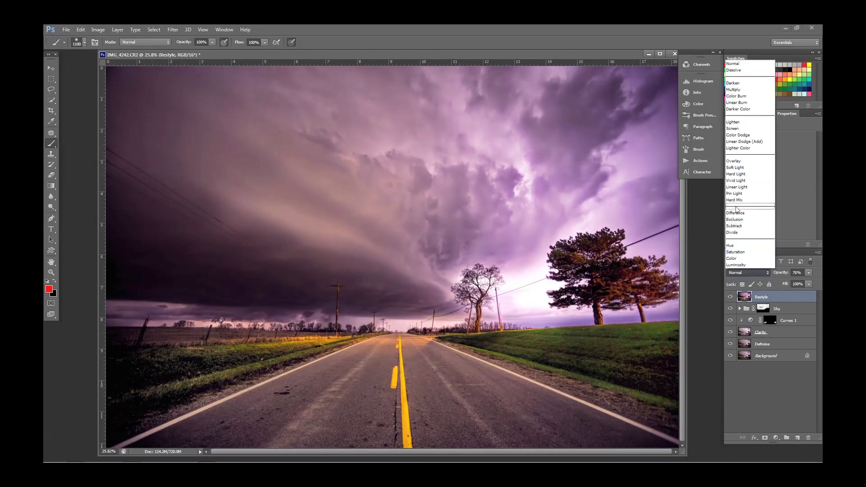
click(733, 168)
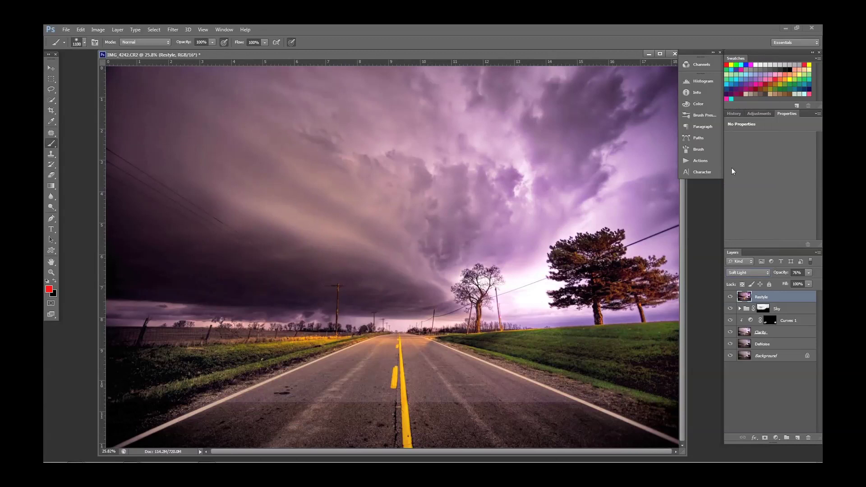
click(740, 272)
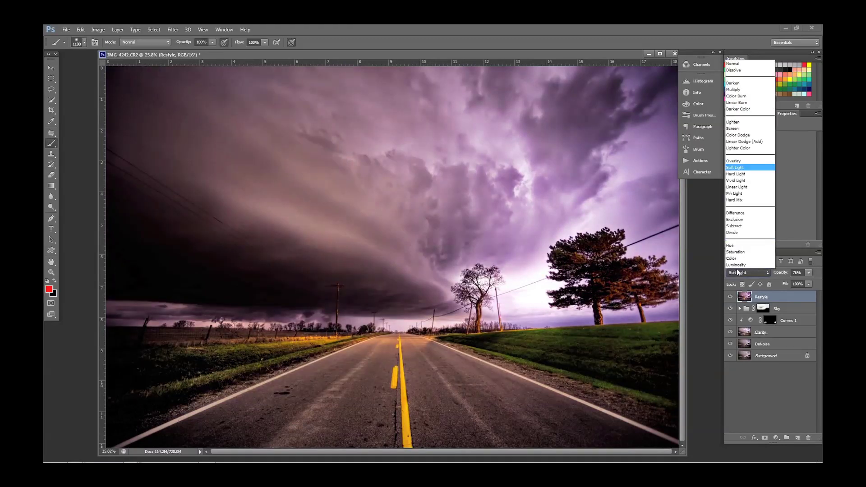
click(736, 265)
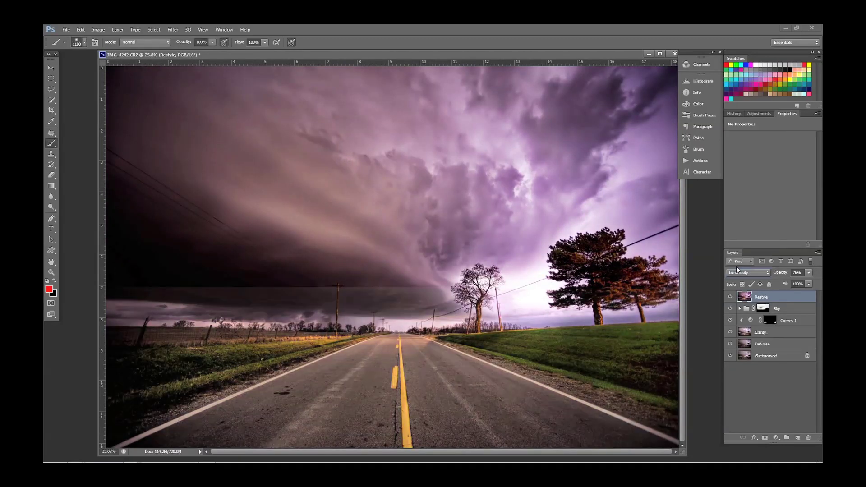
click(730, 297)
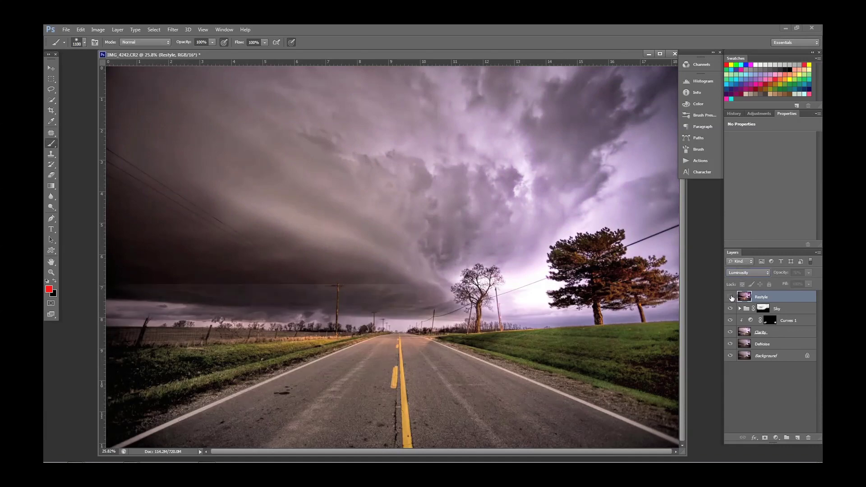
click(730, 296)
click(740, 274)
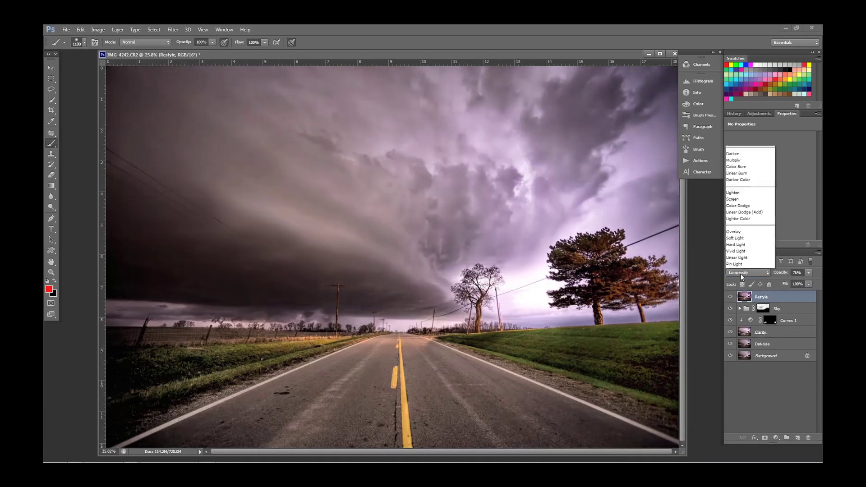
click(733, 64)
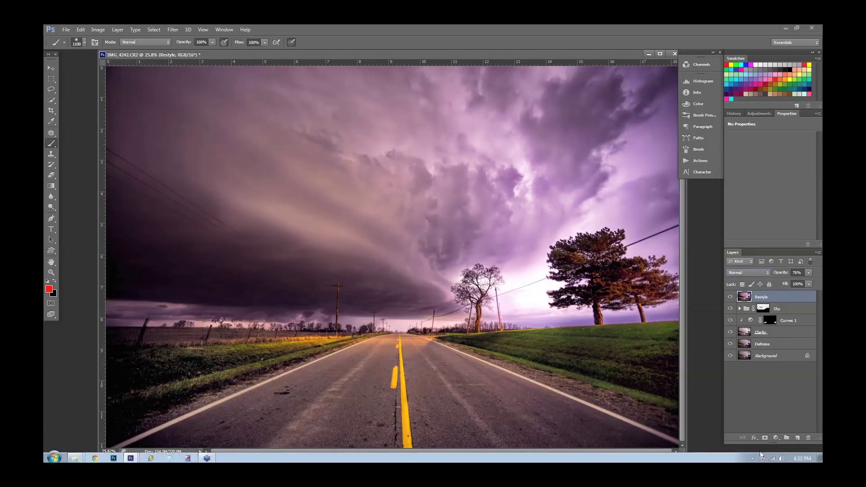
Add a layer mask to the Restyle layer and paint black over the foreground to remove the color grade there
click(764, 438)
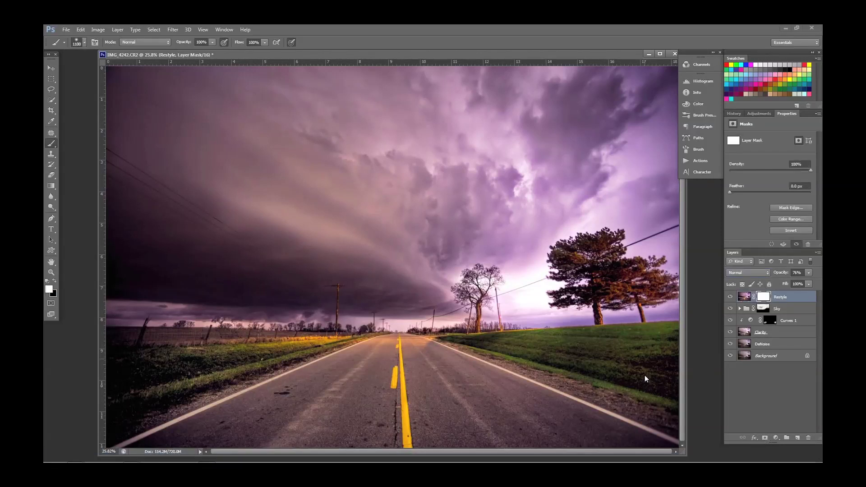
key(x)
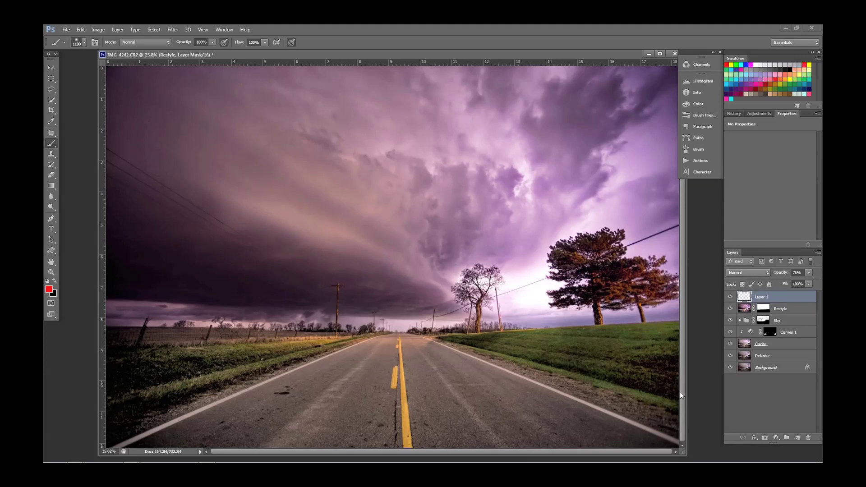
Open the merged top layer in Topaz Lens Effects and show the Graduated Neutral Density filter's adjustments
click(172, 30)
mouse_move(196, 209)
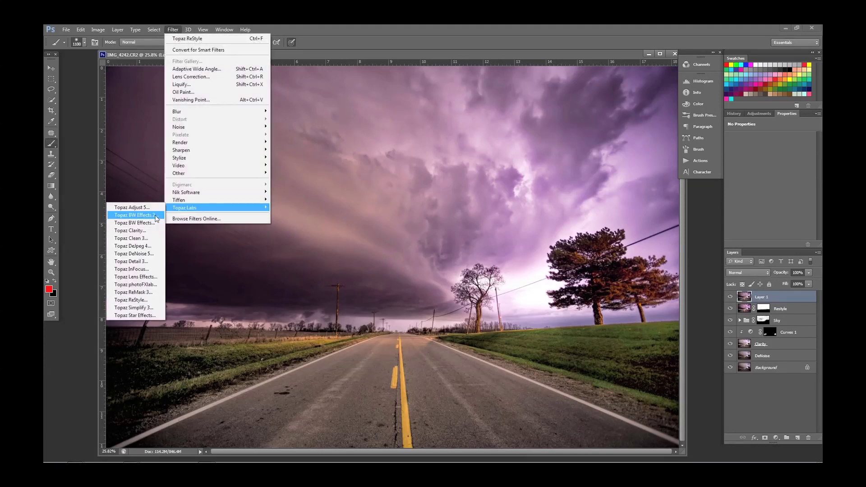
click(147, 276)
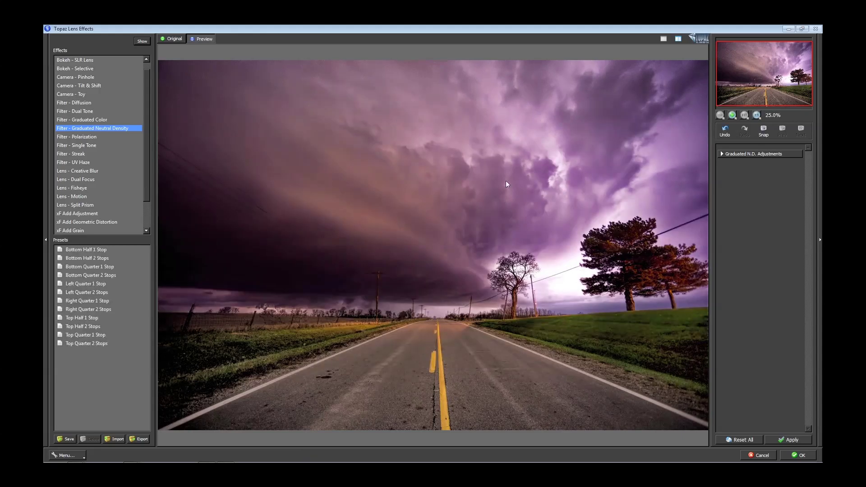
click(756, 152)
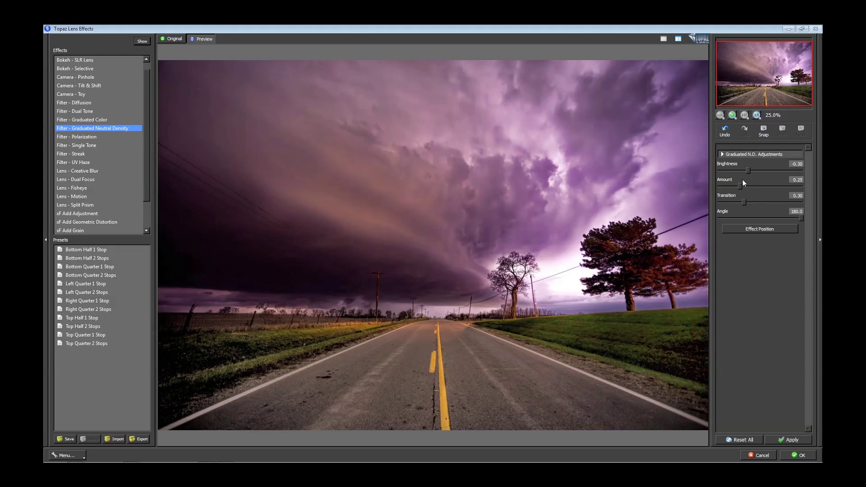
With brightness at -1.00 and a hard transition of 0.00, set the graduated filter amount to 0.63 so its edge meets the horizon
drag(744, 172, 719, 172)
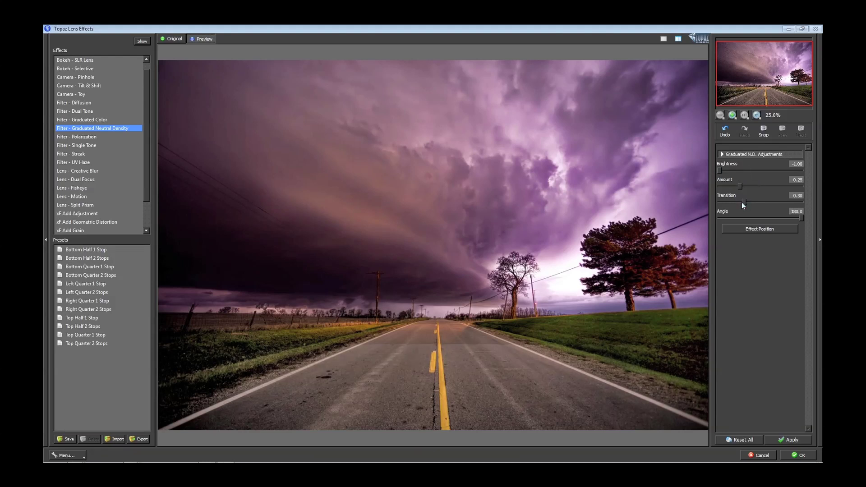
drag(742, 202, 719, 202)
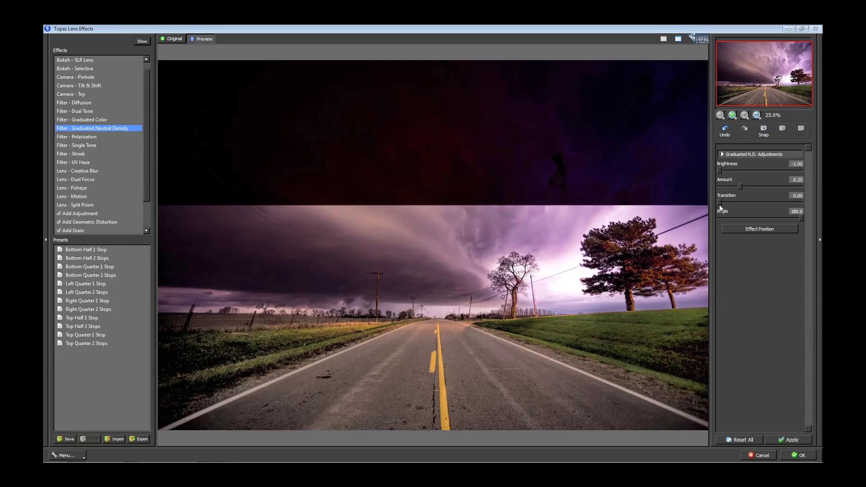
drag(741, 188, 776, 188)
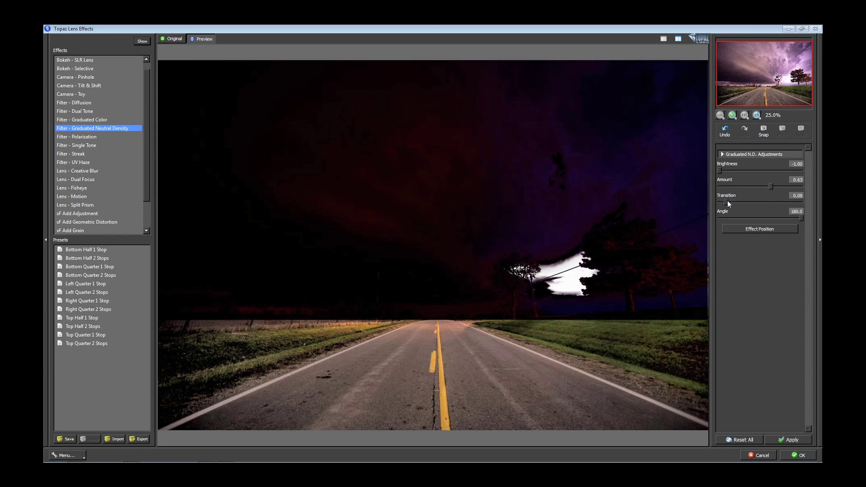
Set the graduated filter's transition to 0.44 and brightness to -0.25, compare with the original, and apply the effect
drag(727, 203, 756, 202)
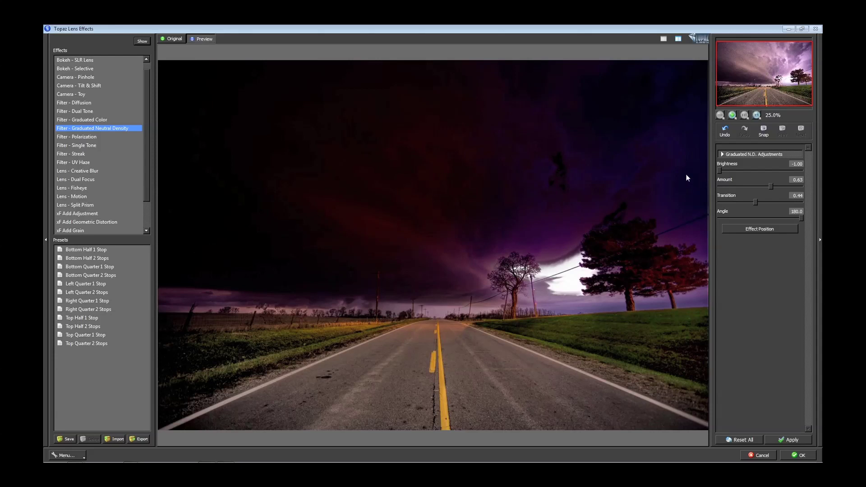
drag(721, 170, 749, 172)
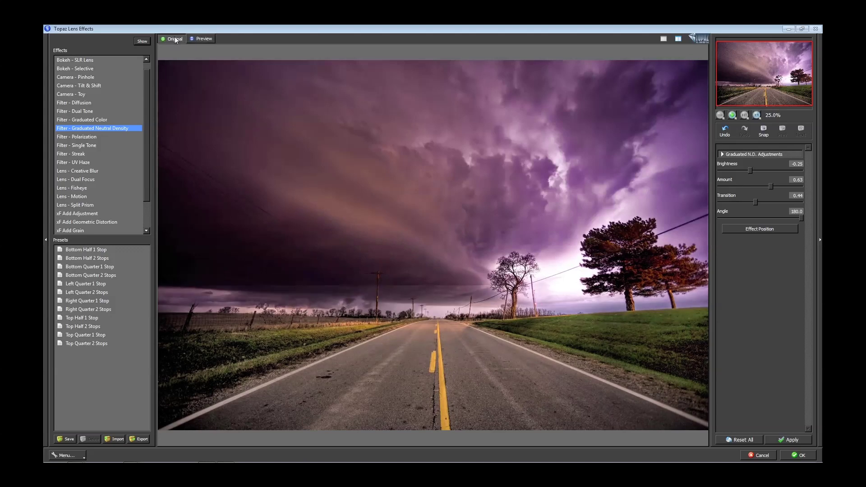
click(173, 39)
click(203, 40)
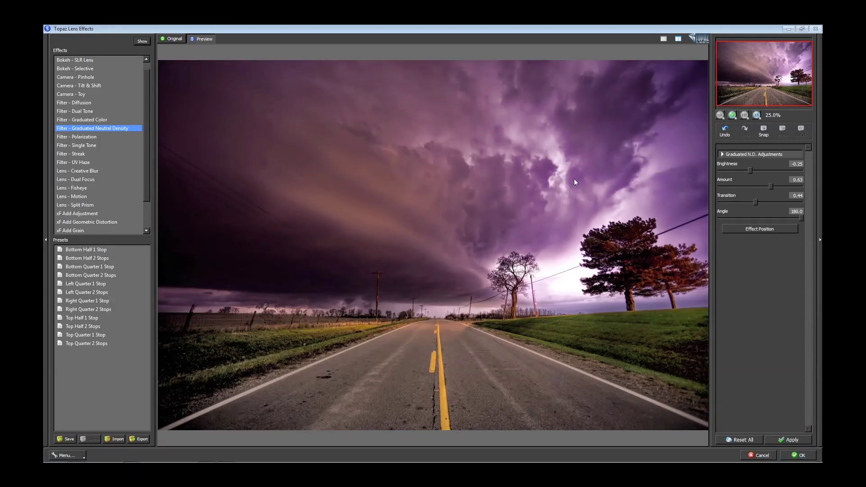
click(794, 453)
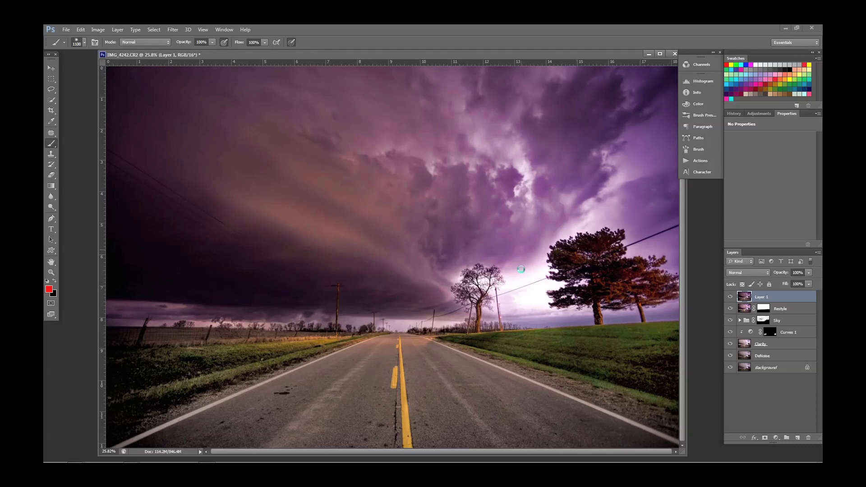
Review the checklist in the Workflow Formula document and return to the road photo
mouse_move(127, 458)
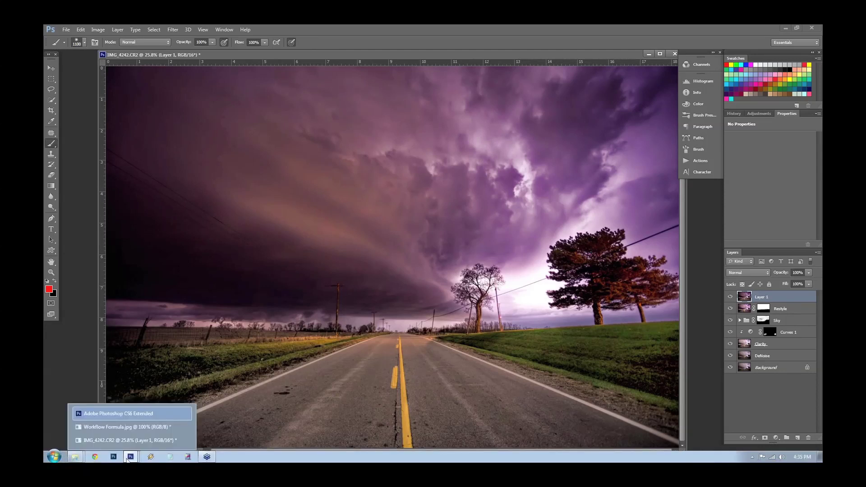
click(111, 426)
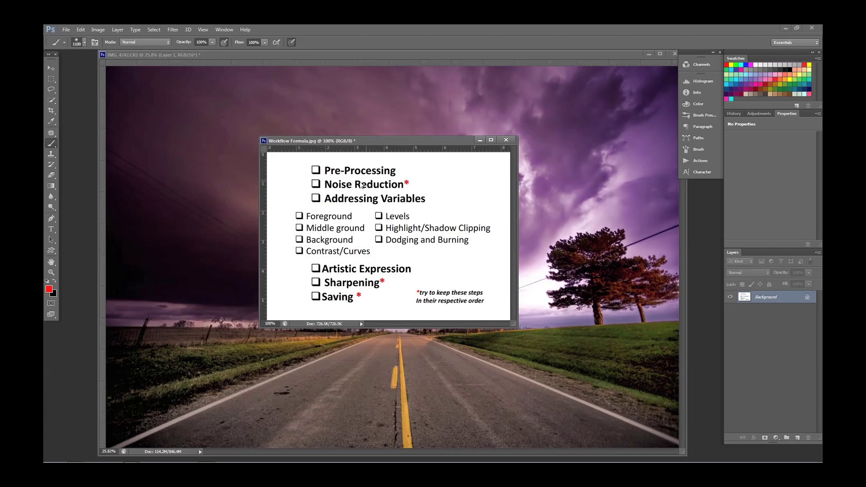
click(480, 140)
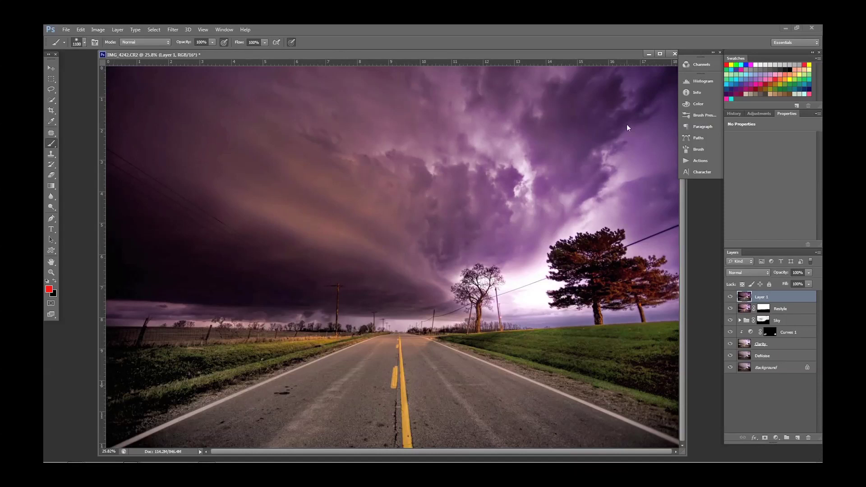
click(746, 320)
double_click(746, 322)
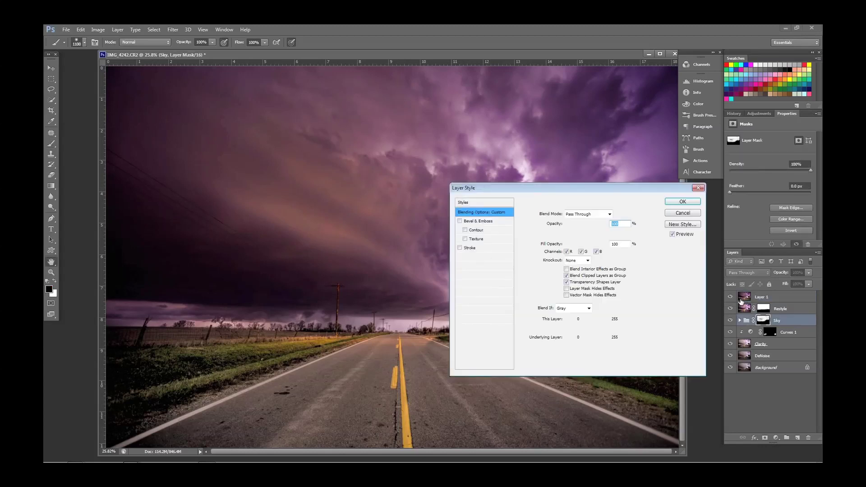
key(Escape)
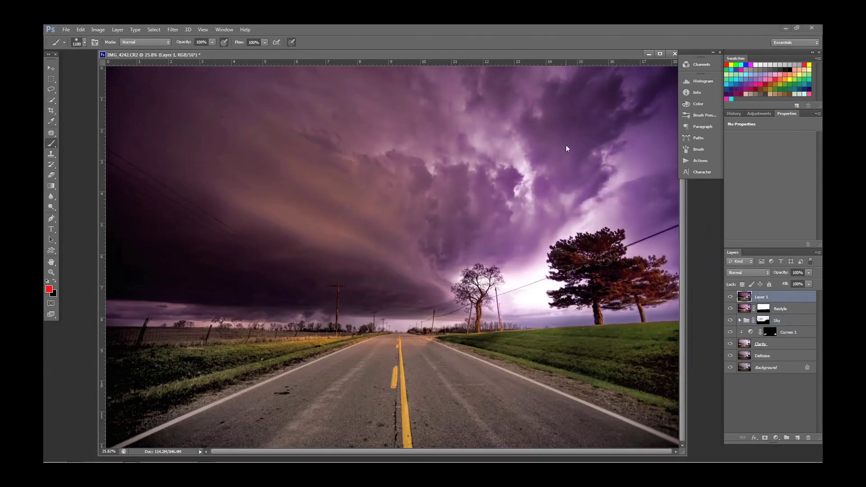
Rename the top layer as Selective Sharpen and open it in Topaz Detail 3
double_click(760, 298)
text(Selective Sharpen)
key(Return)
click(172, 29)
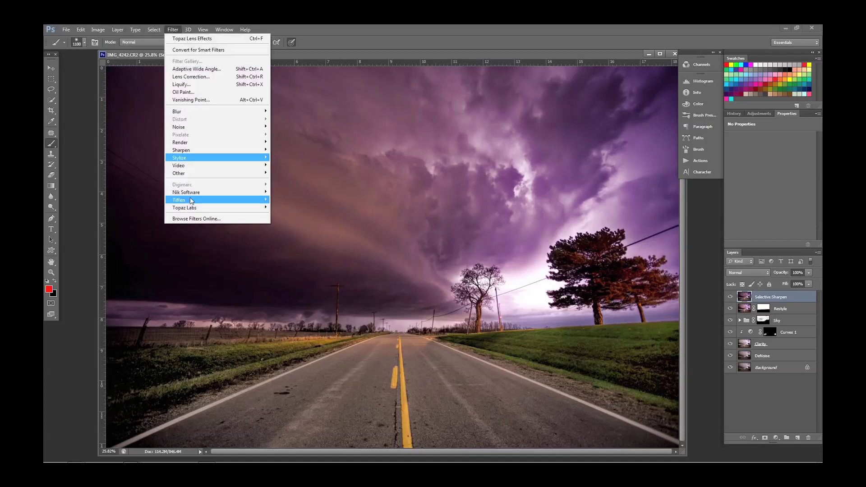
mouse_move(194, 208)
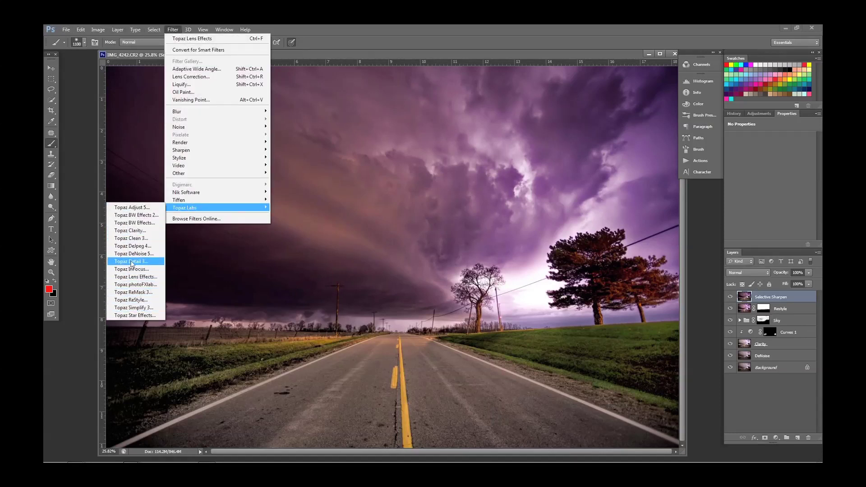
key(ctrl+f)
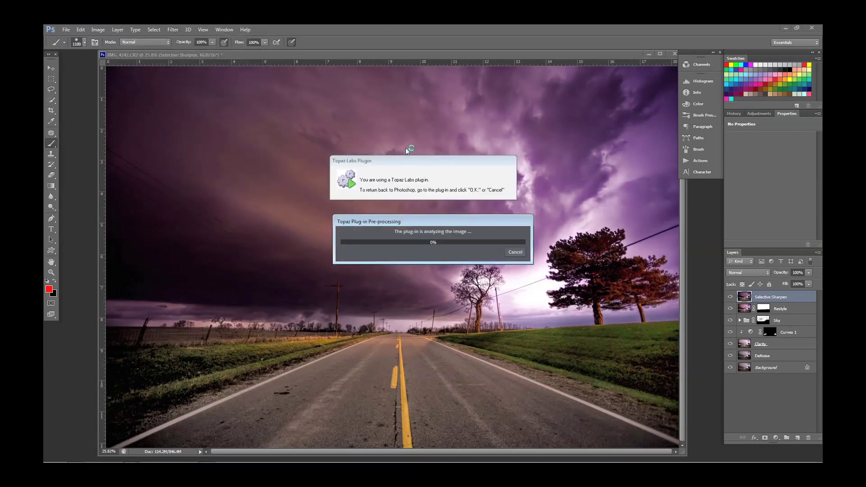
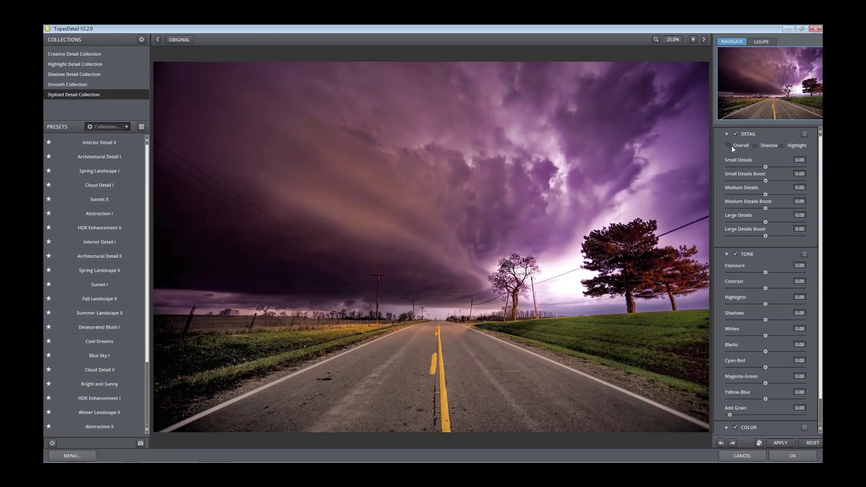
Set the overall small details to 0.24 with boost -0.13, and the medium details to 0.15 with boost -0.10
click(669, 44)
click(675, 69)
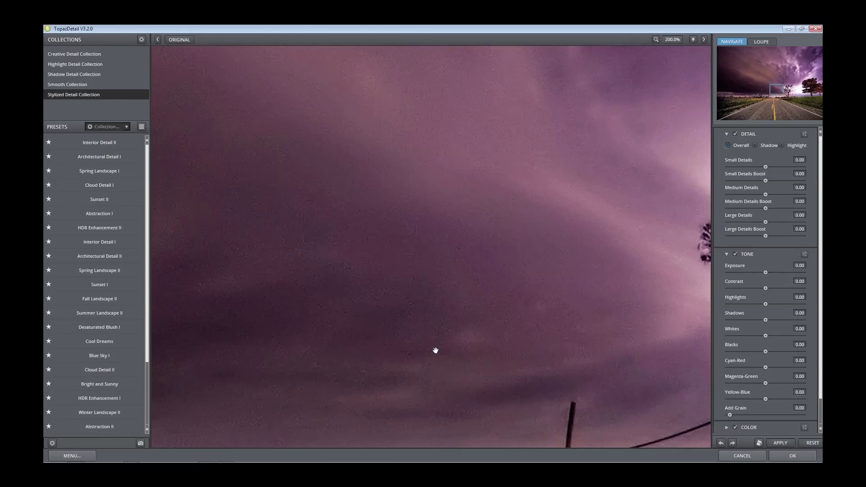
drag(435, 351, 555, 230)
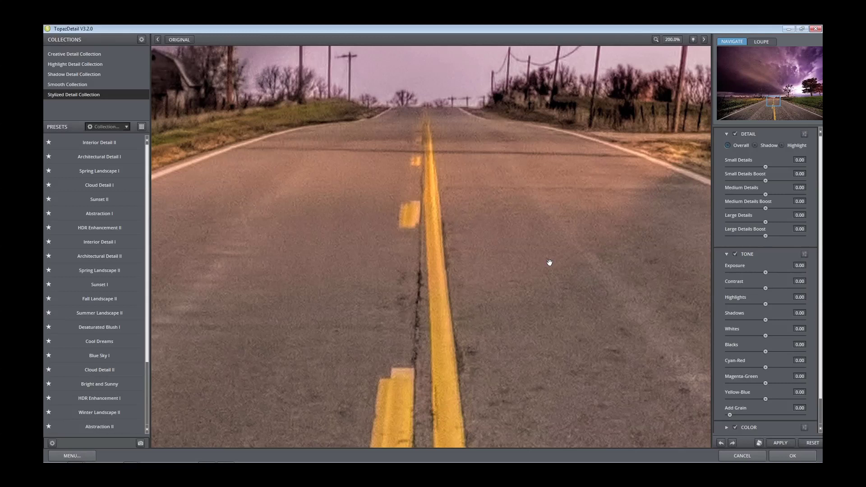
click(771, 168)
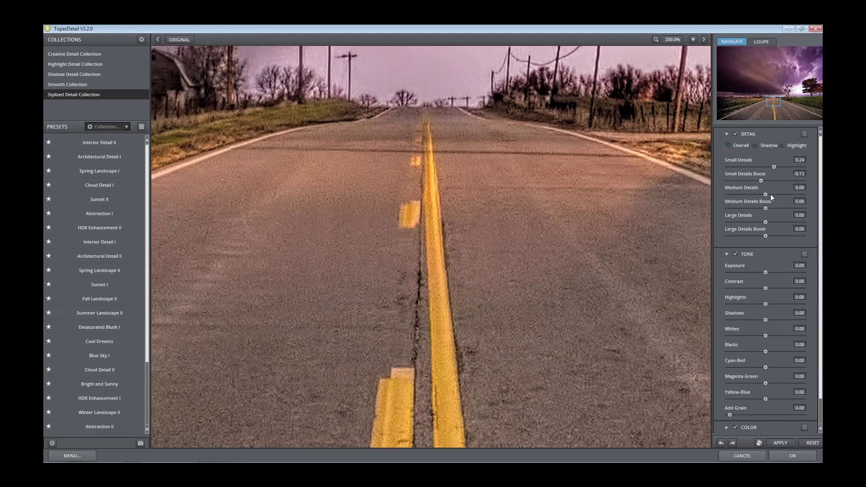
click(770, 195)
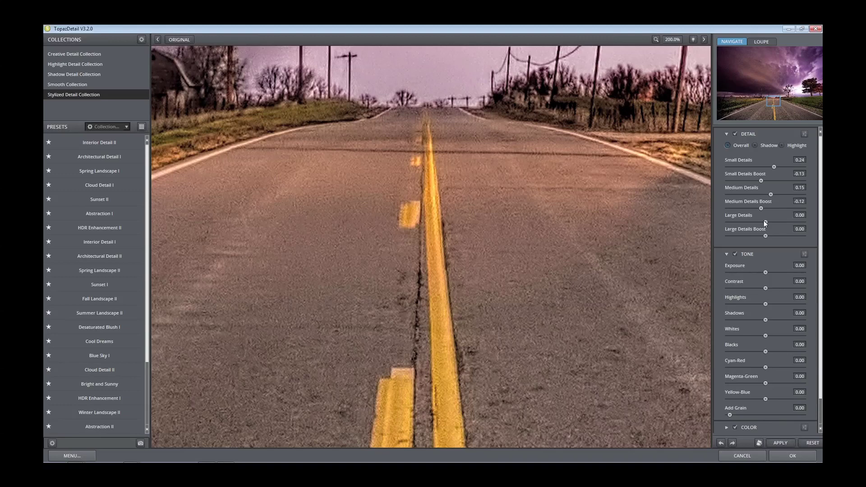
key(Right)
key(Right)
For the shadows, set small details to 0.24 with boost -0.12, medium details to 0.24 with boost -0.11, and large details to -0.06
drag(500, 232, 441, 210)
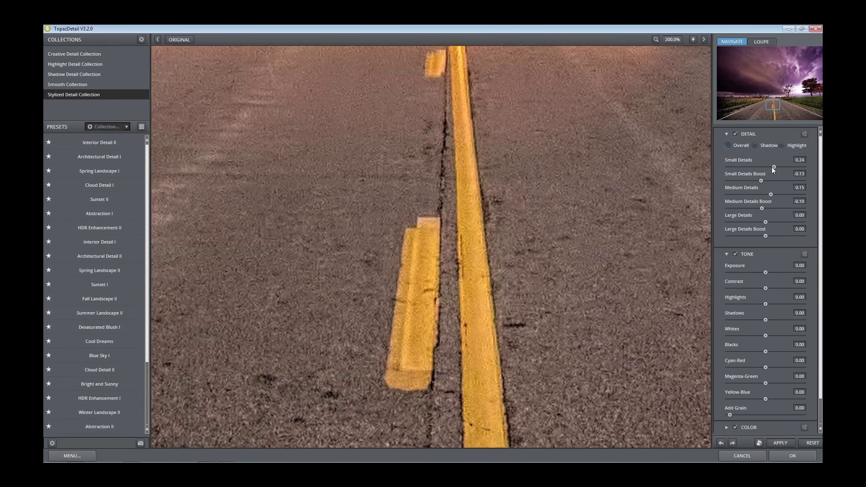
click(755, 145)
click(773, 195)
click(762, 208)
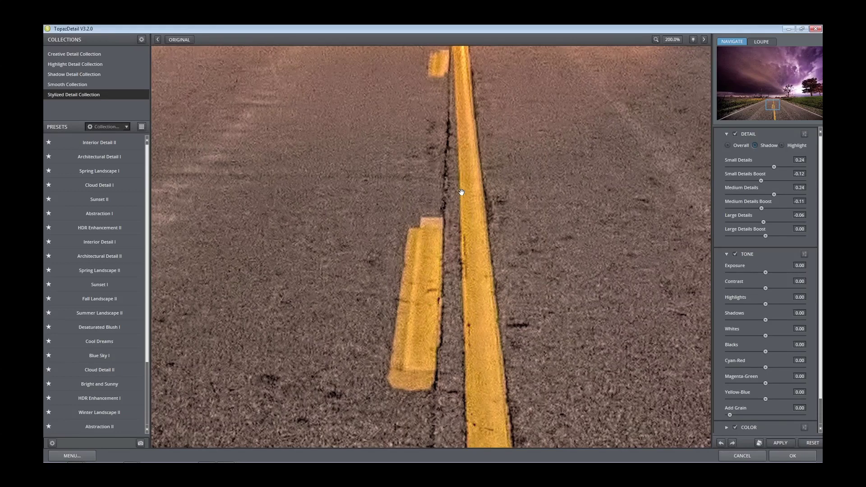
For the highlights, set small details to 0.11 with boost -0.09 and medium details to 0.15 with boost 0.03, and apply the filter
drag(461, 193, 486, 105)
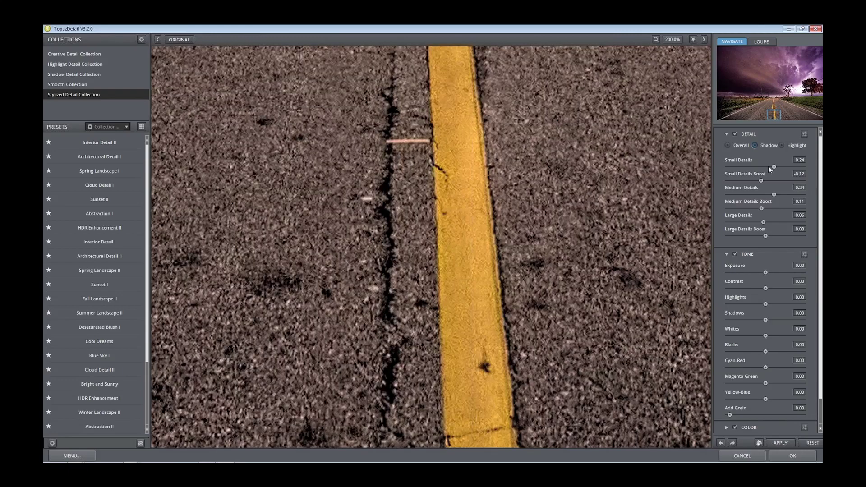
click(781, 145)
drag(765, 208, 761, 208)
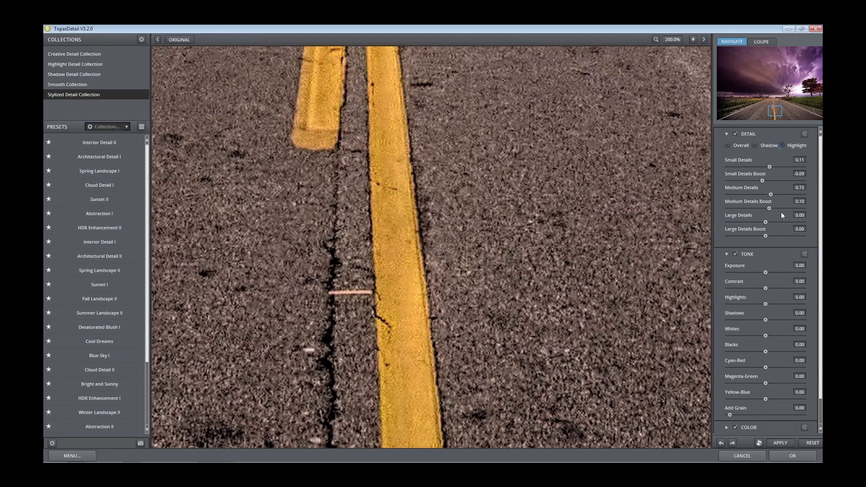
click(781, 209)
click(783, 208)
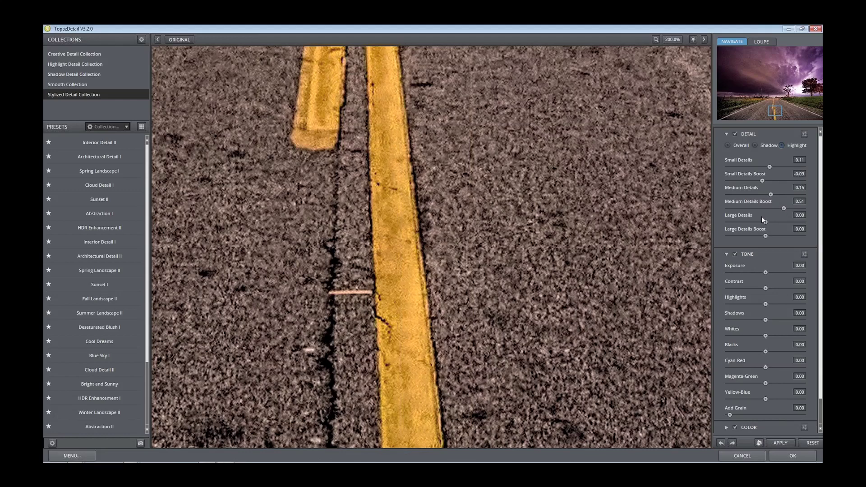
click(766, 209)
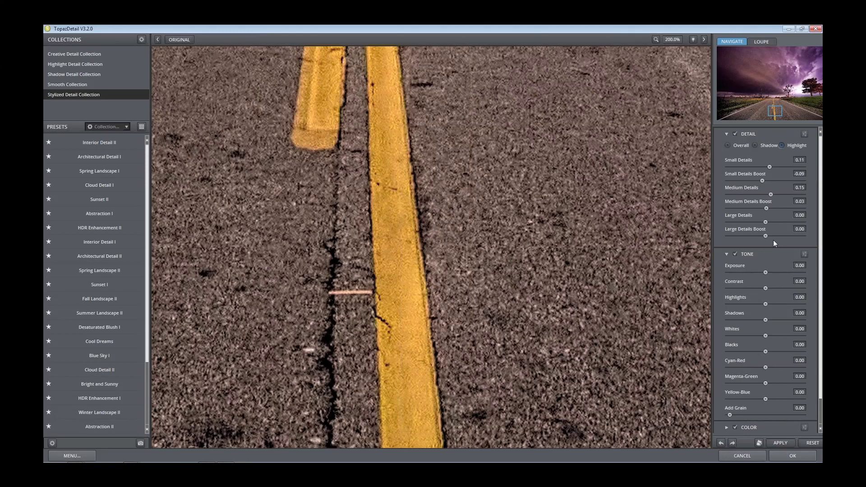
key(Left)
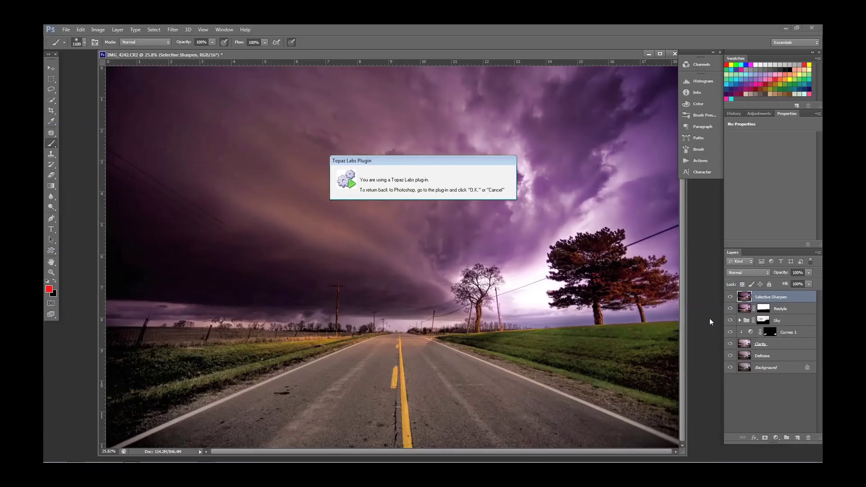
Compare the photo with and without the Selective Sharpen layer
click(730, 296)
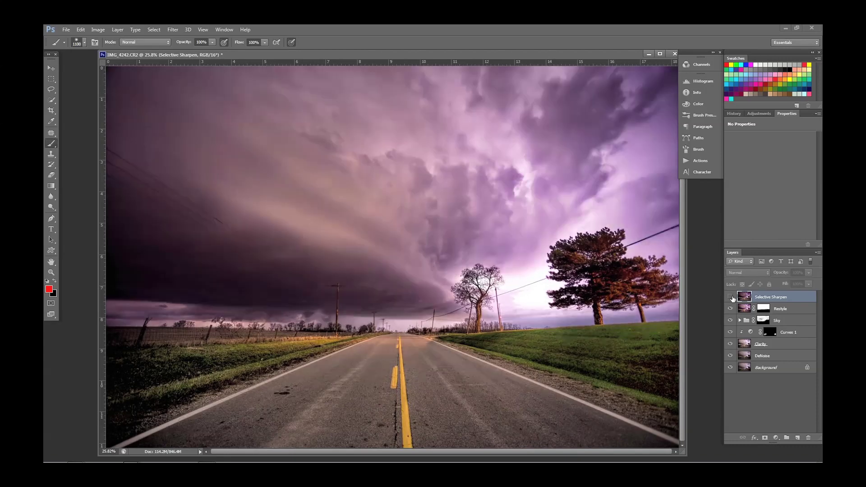
click(730, 297)
click(730, 296)
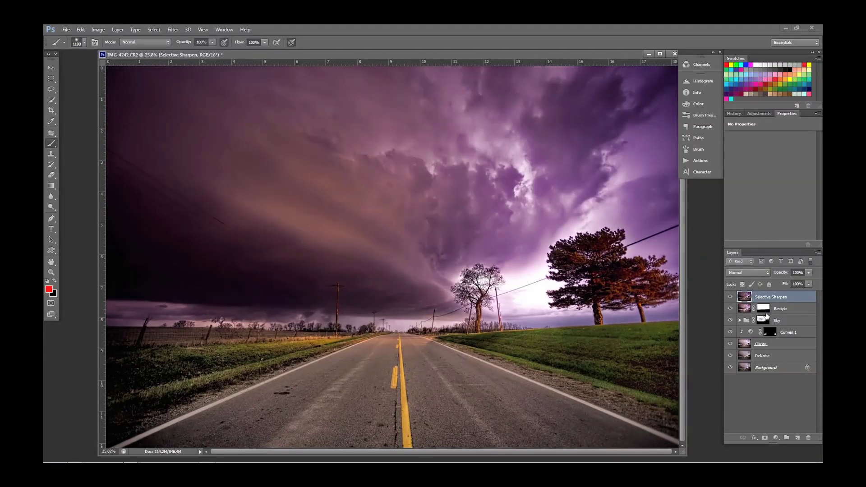
Add an inverted layer mask to Selective Sharpen, reveal the sharpening on the road and grass with white, and compare the result
click(765, 438)
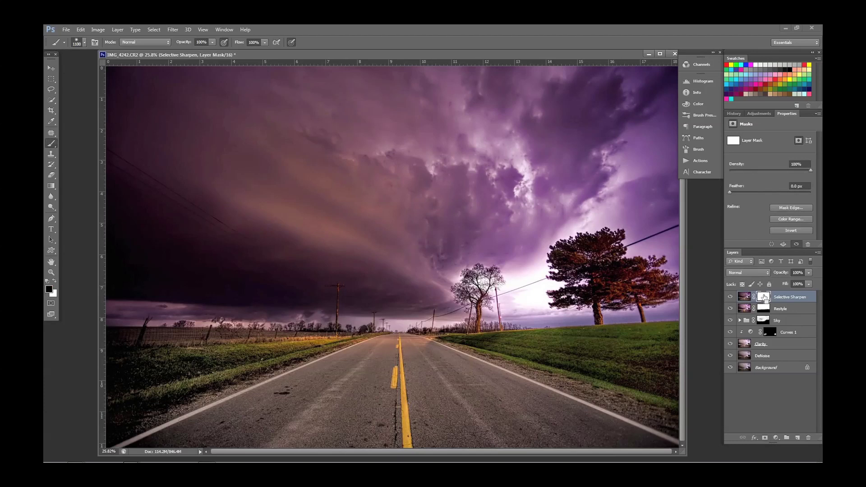
key(ctrl+i)
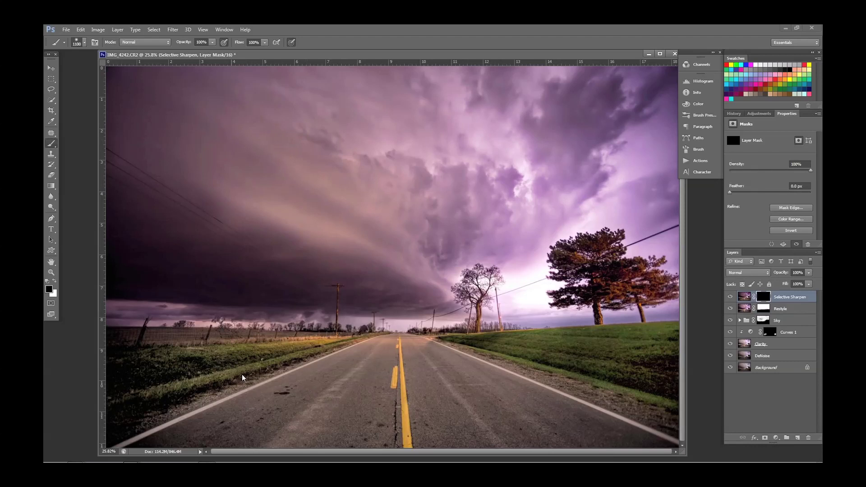
key(x)
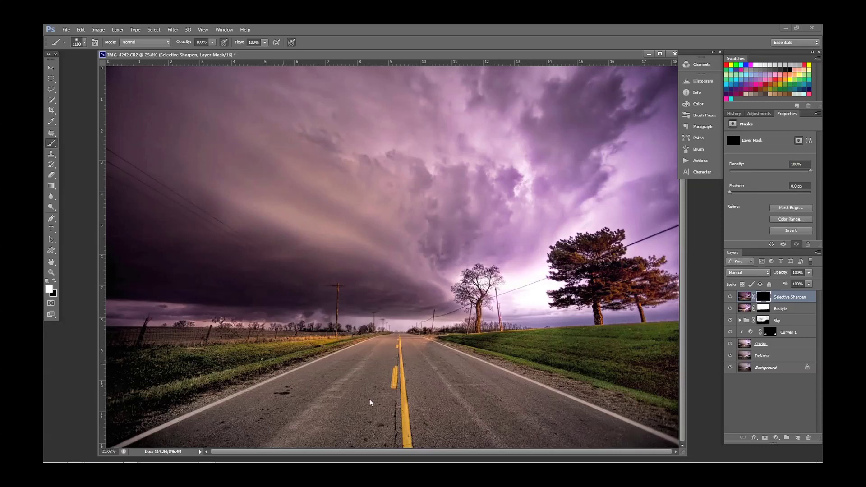
key(ctrl+i)
click(730, 297)
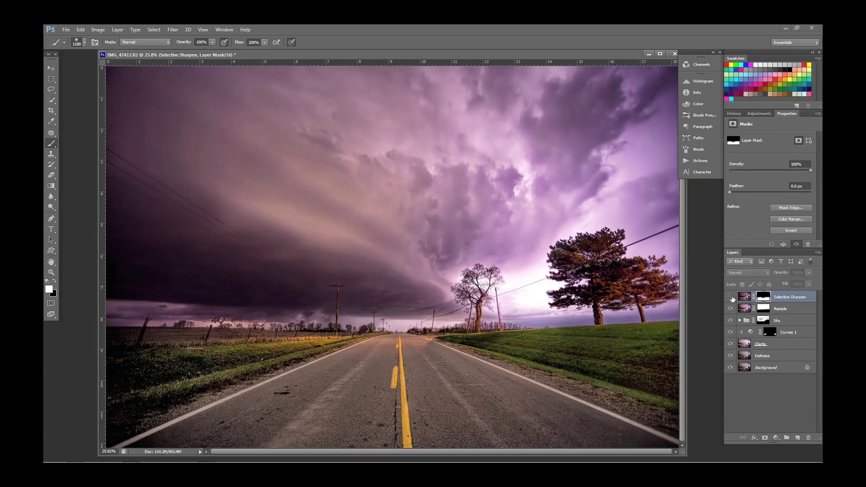
click(730, 297)
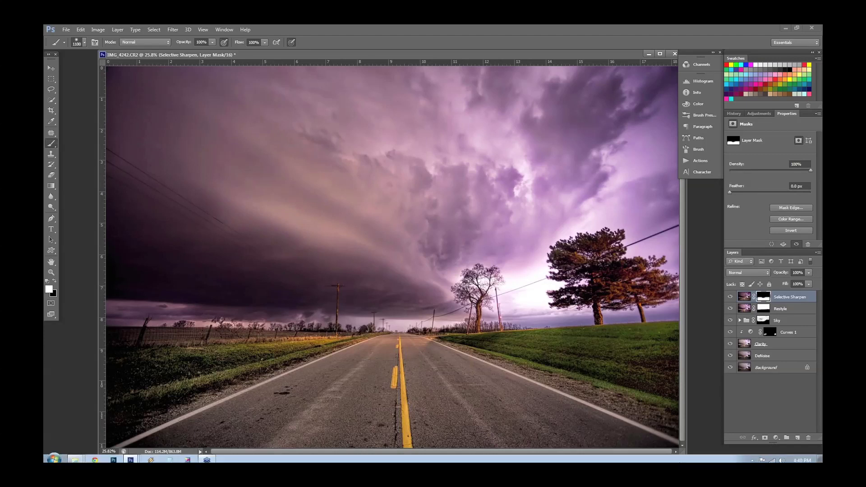
Create a new document from the current history state and merge all its visible layers
click(692, 162)
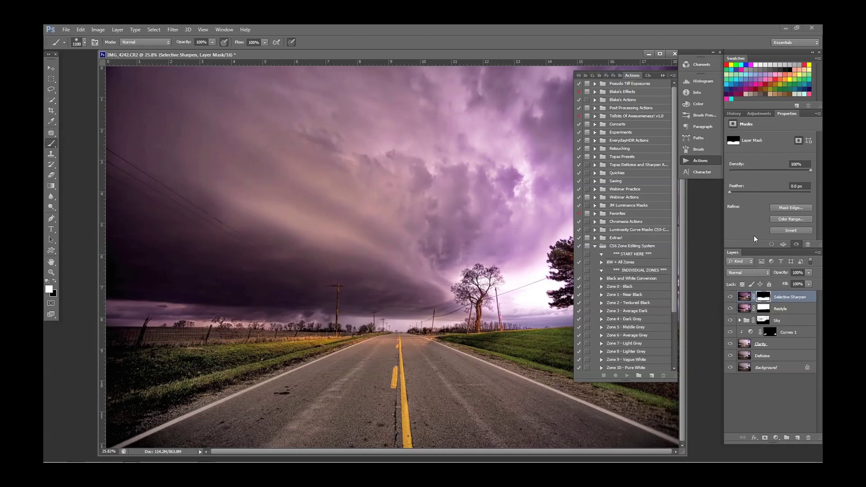
click(734, 114)
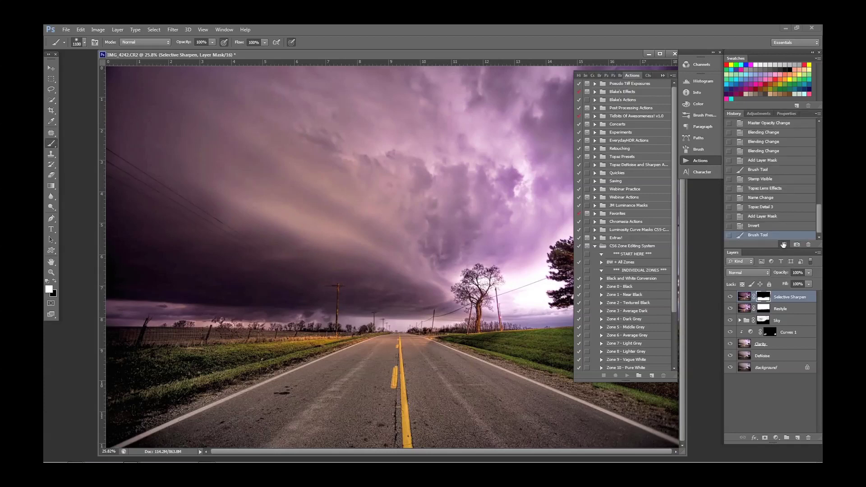
click(783, 245)
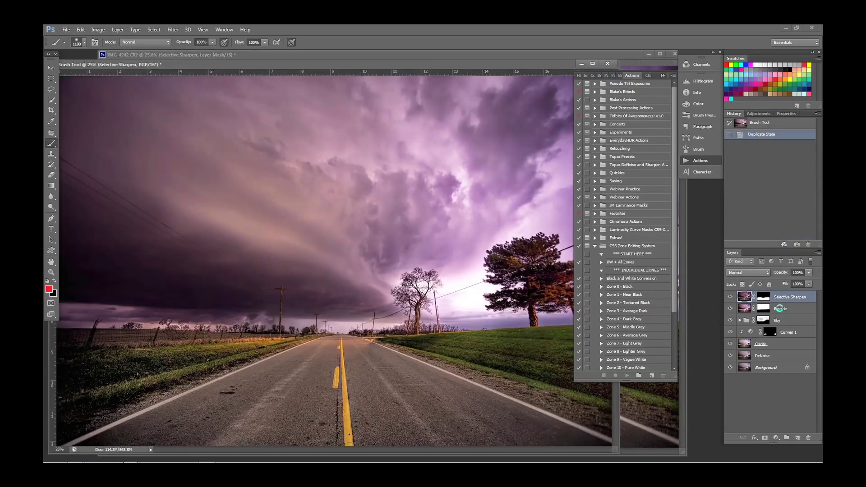
key(ctrl+shift+e)
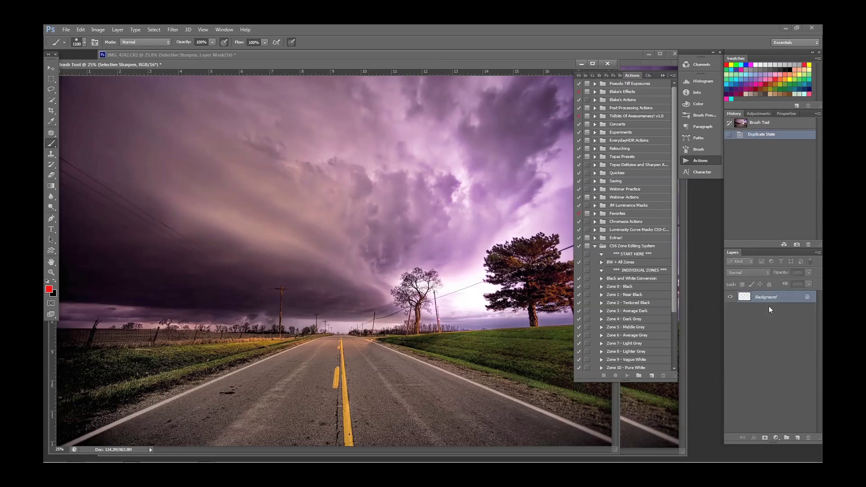
Run the BW + All Zones action on the merged copy and copy the resulting zone group into IMG_4242.CR2
click(625, 263)
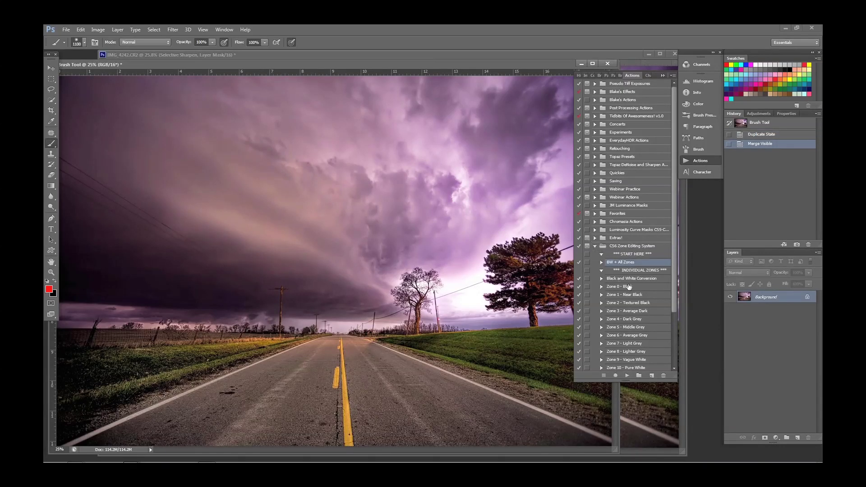
click(627, 375)
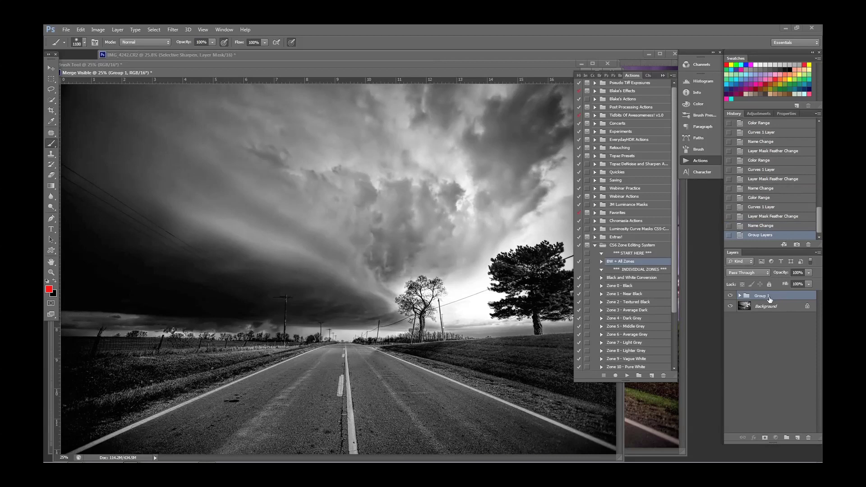
drag(769, 299, 646, 414)
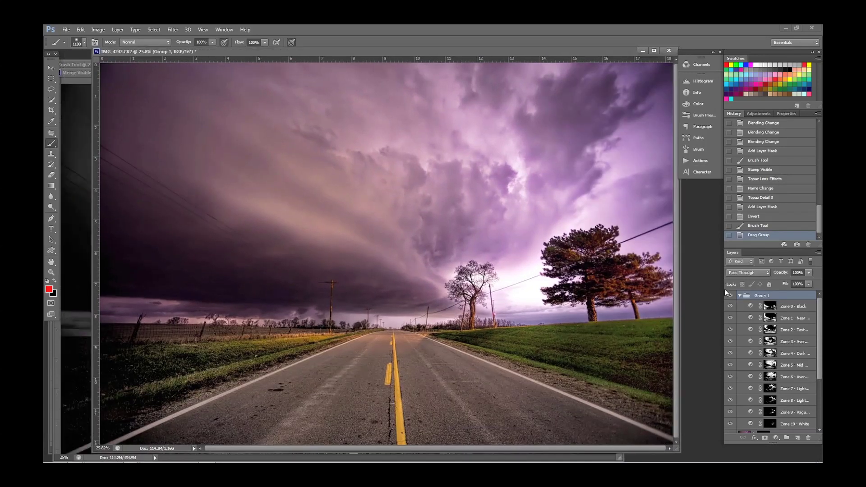
Inspect the layer masks of Zone 0 - Black and Zone 4 - Dark Grey
alt+click(770, 306)
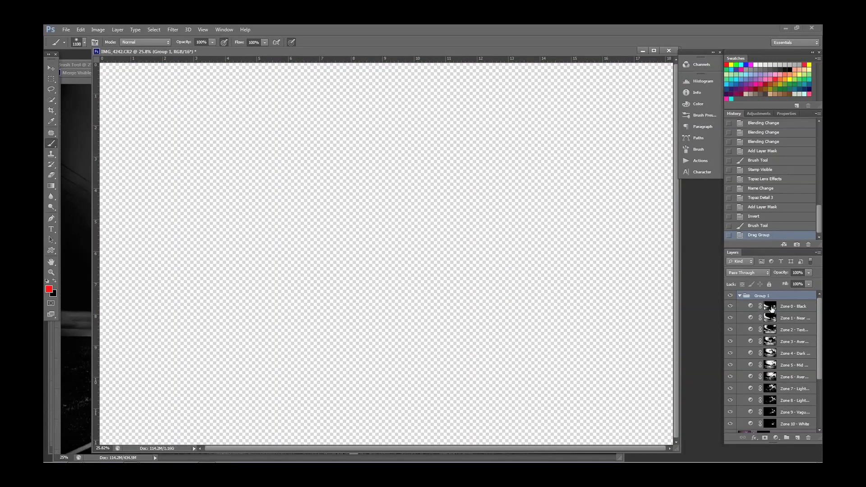
alt+click(770, 307)
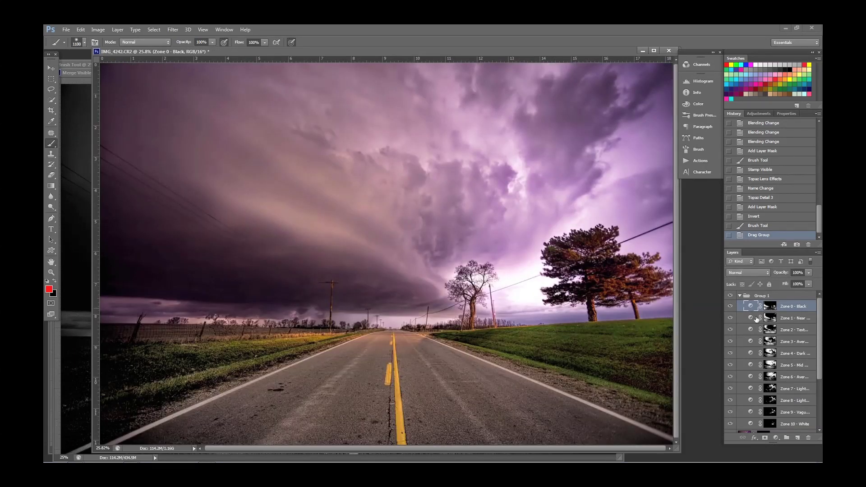
alt+click(767, 310)
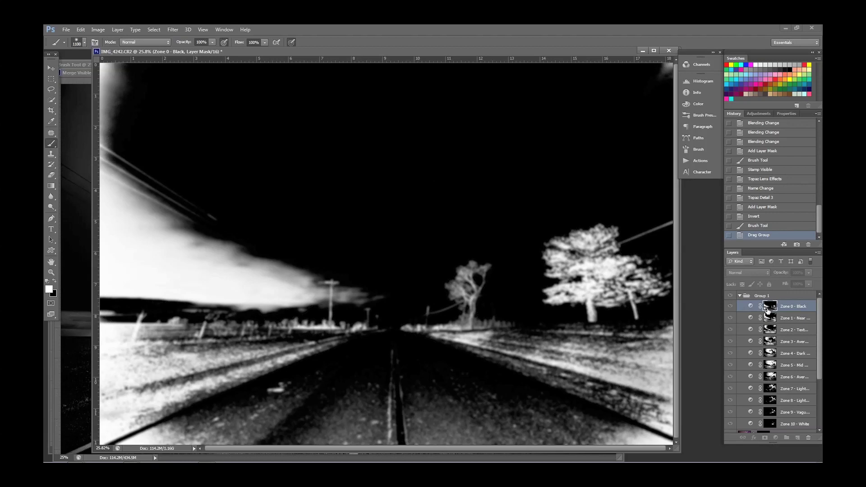
alt+click(768, 310)
click(755, 355)
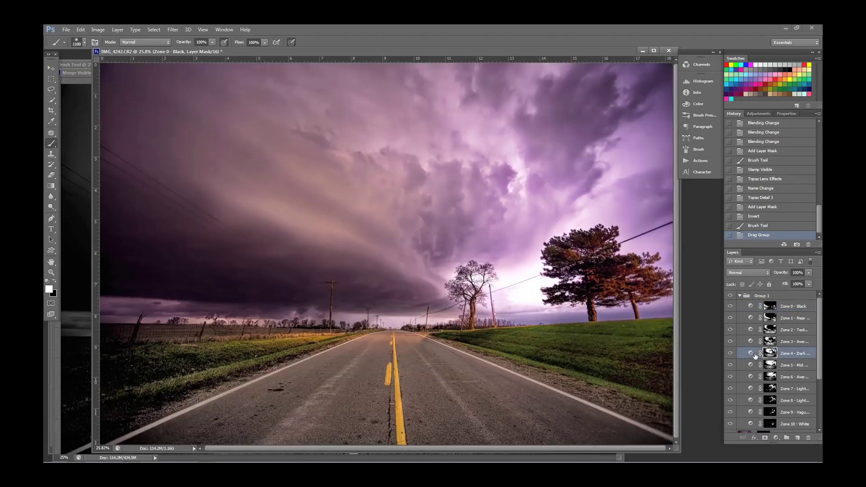
alt+click(770, 352)
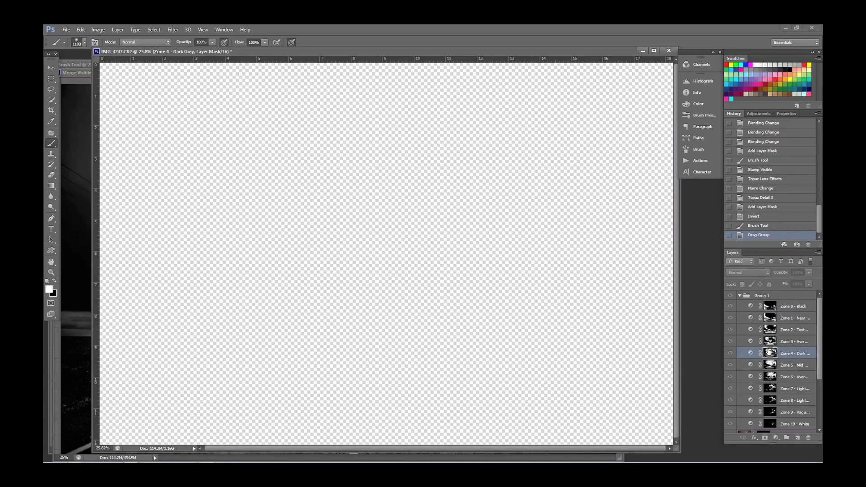
alt+click(770, 353)
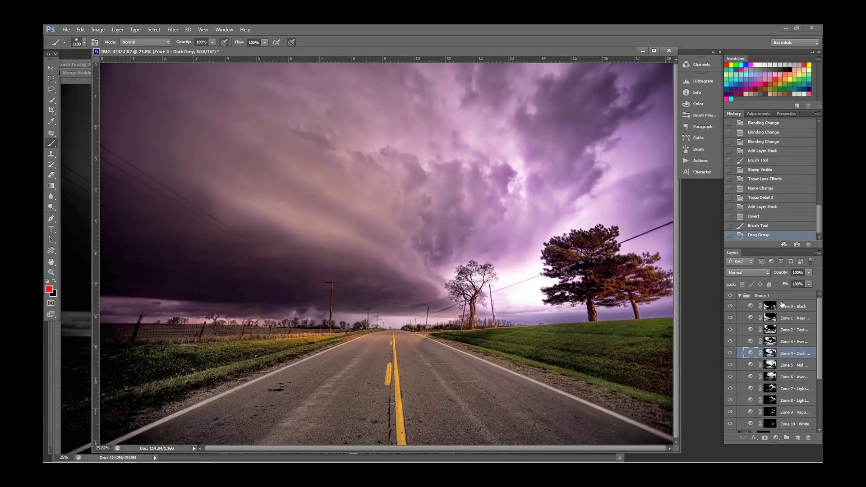
Brighten Zone 4 - Dark Grey by setting its curve's white point to input 227, output 255, comparing before and after
click(793, 107)
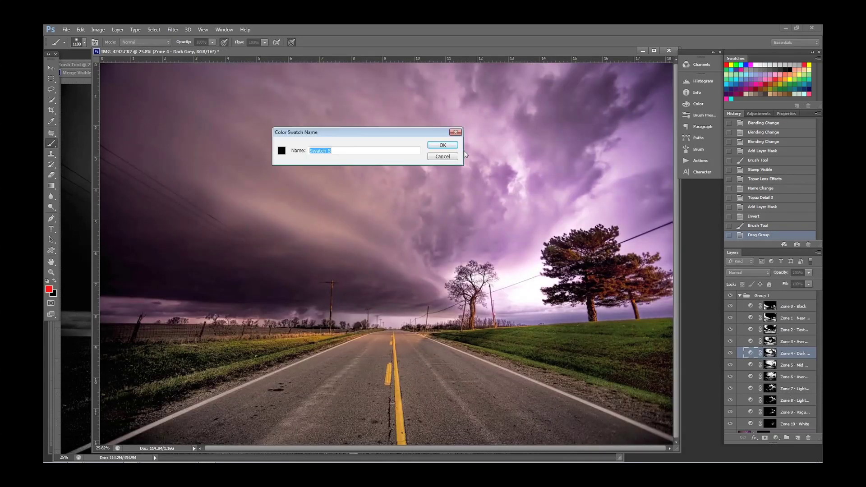
click(449, 156)
click(787, 113)
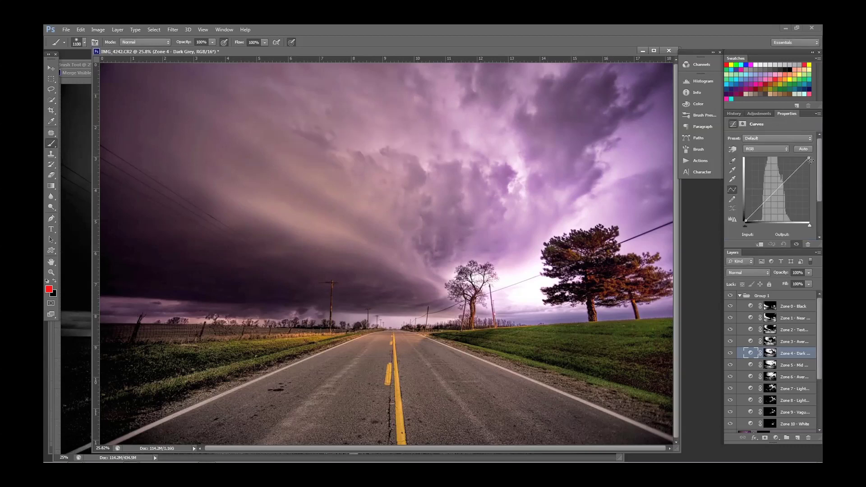
drag(810, 160, 807, 157)
drag(806, 225, 805, 224)
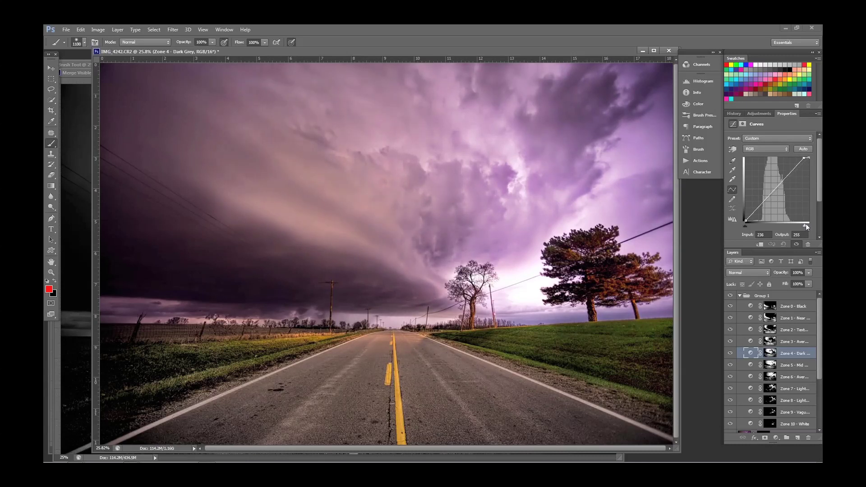
click(731, 354)
click(730, 353)
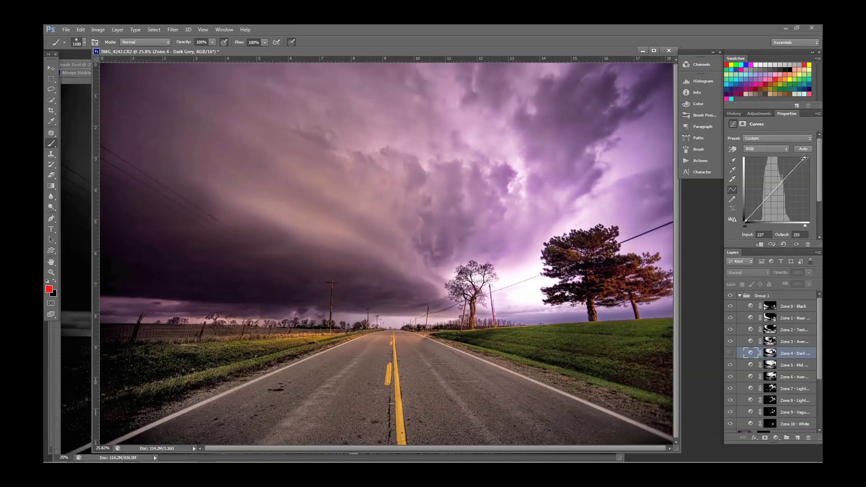
drag(804, 158, 808, 158)
drag(807, 158, 802, 158)
click(730, 353)
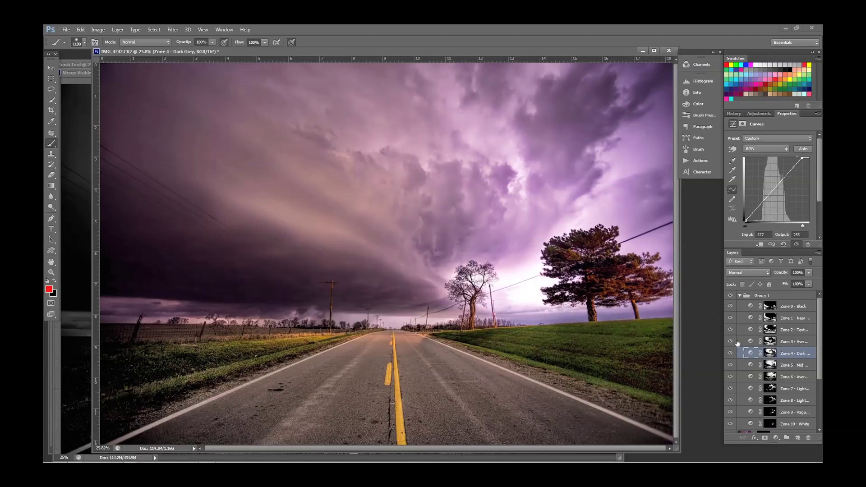
Try white point inputs of 255 and 209 on the Zone 4 curve, and try the Luminosity blend mode
drag(802, 158, 805, 158)
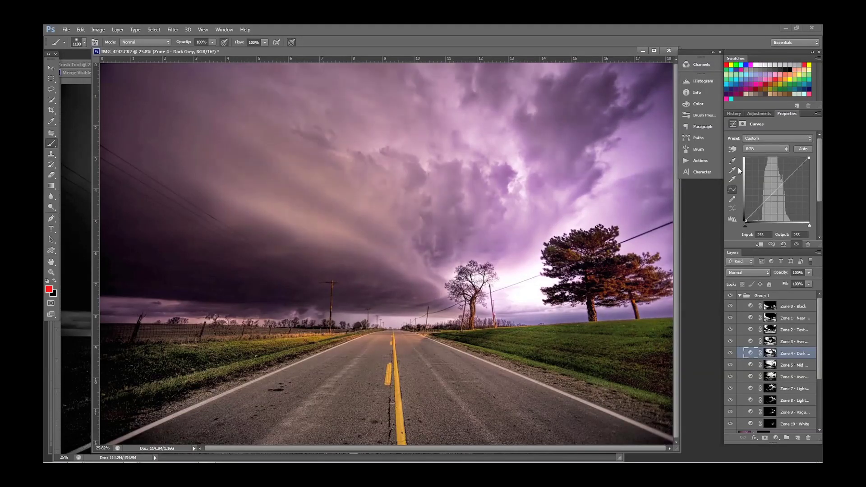
drag(804, 158, 797, 159)
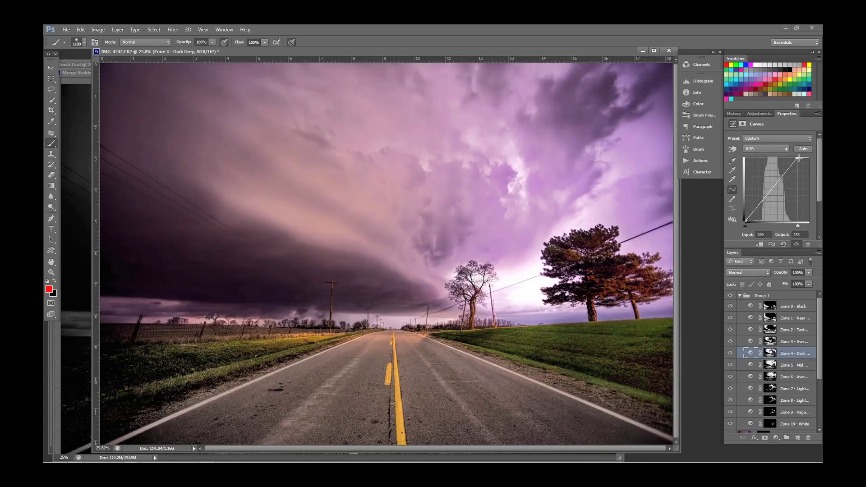
drag(798, 157, 802, 158)
click(755, 272)
click(749, 265)
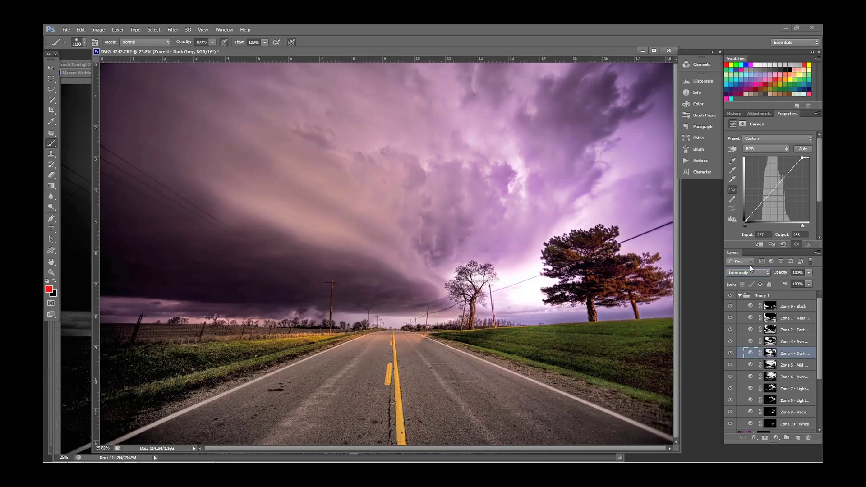
Add an S-shaped contrast curve to Zone 5 - Mid Grey with its upper point at input 186, output 191, and set Luminosity blending
click(752, 366)
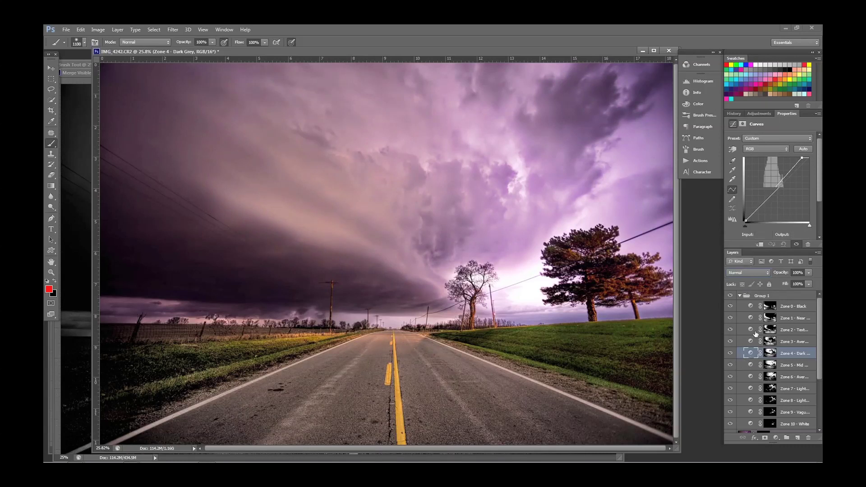
click(762, 206)
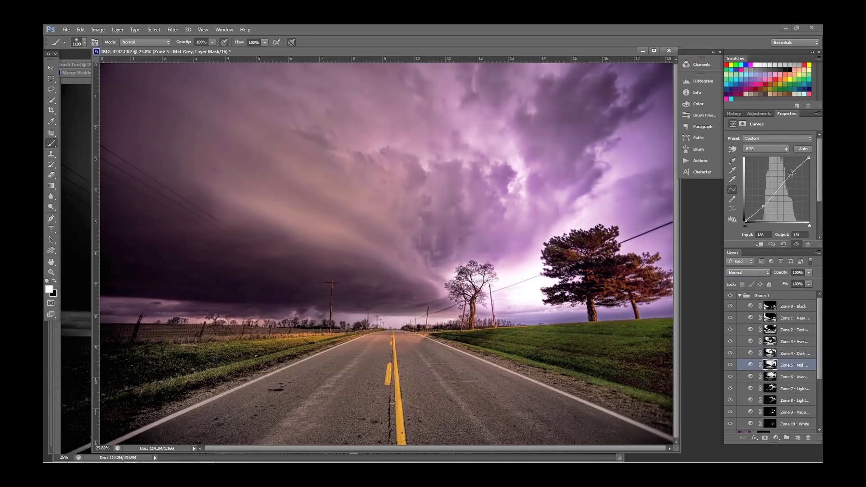
click(792, 173)
click(769, 273)
click(759, 267)
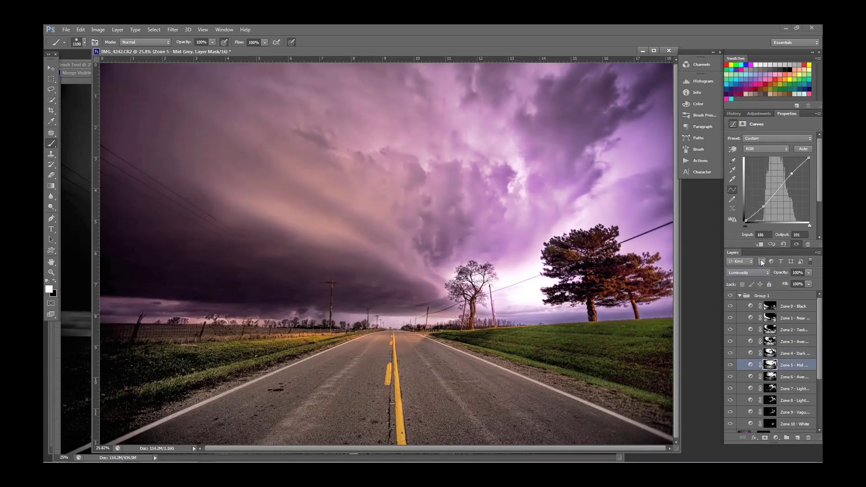
Inspect the layer mask of Zone 10 - White
scroll(734, 396, down, 2)
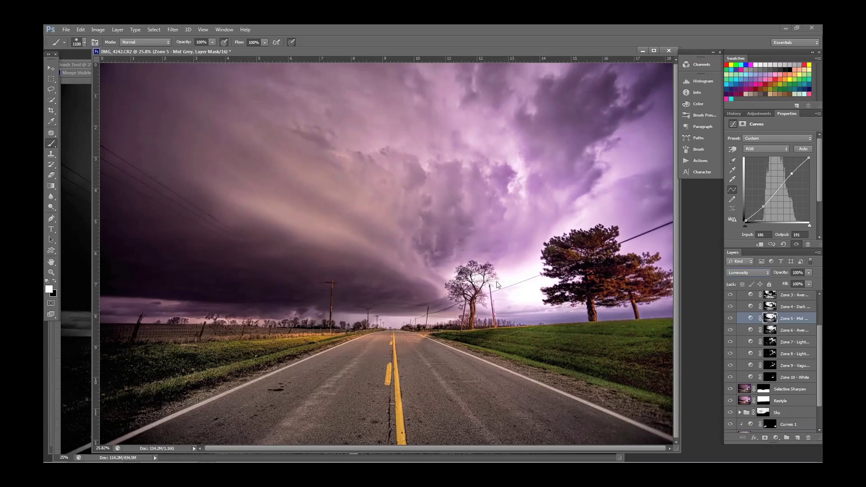
click(772, 379)
alt+click(773, 380)
alt+click(773, 379)
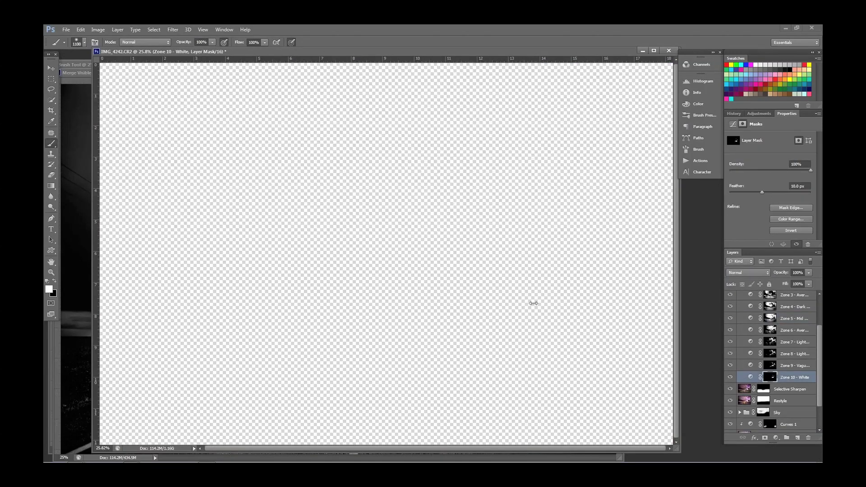
Darken Zone 10 - White by setting its curve's black point to about input 103, output 0, comparing before and after
click(750, 377)
drag(746, 224, 771, 228)
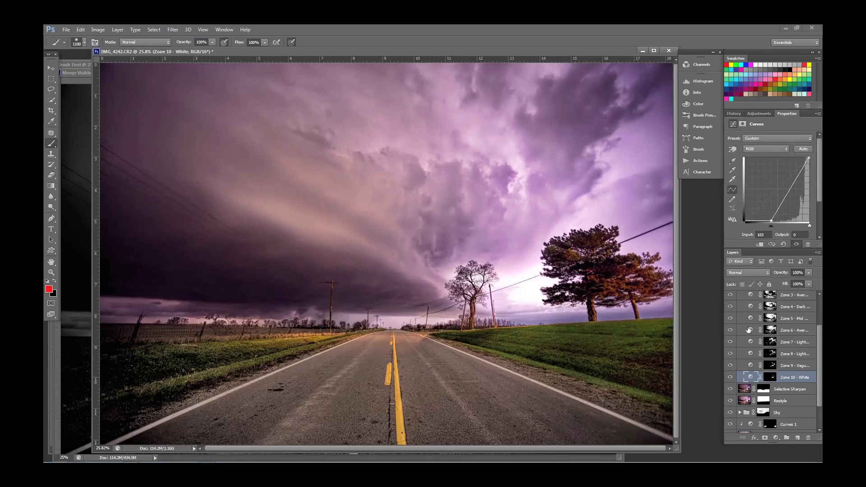
click(730, 378)
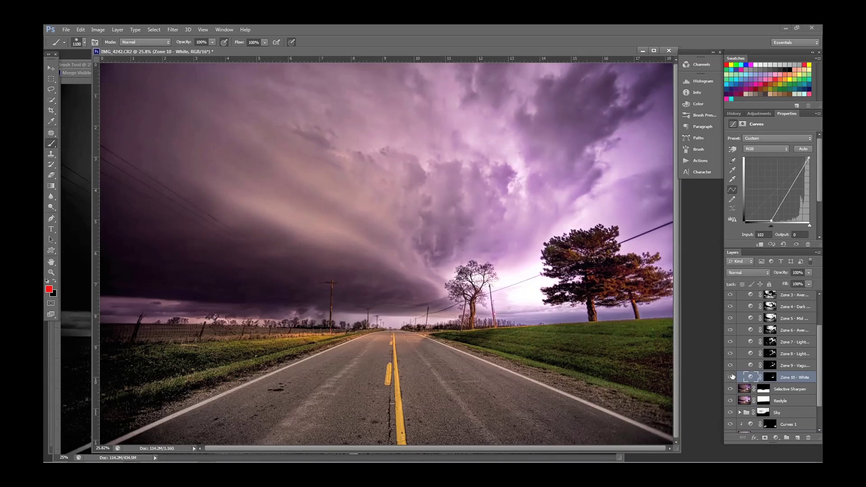
click(731, 378)
click(730, 378)
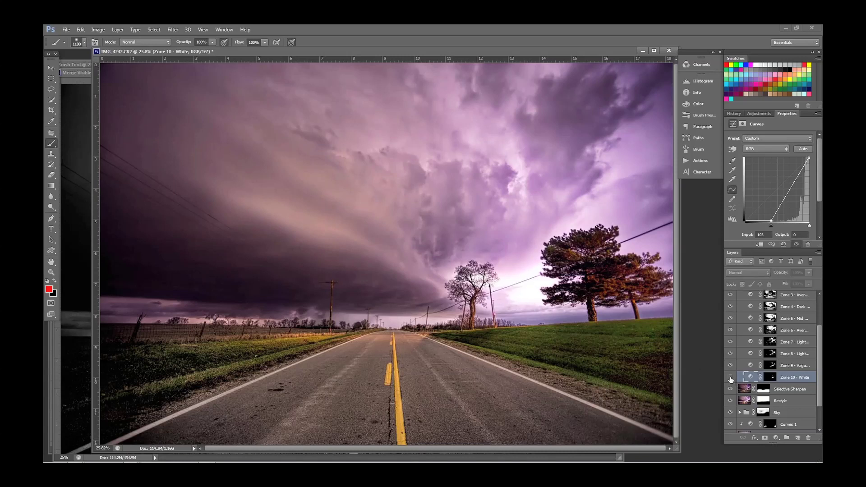
click(730, 378)
click(730, 378)
click(730, 378)
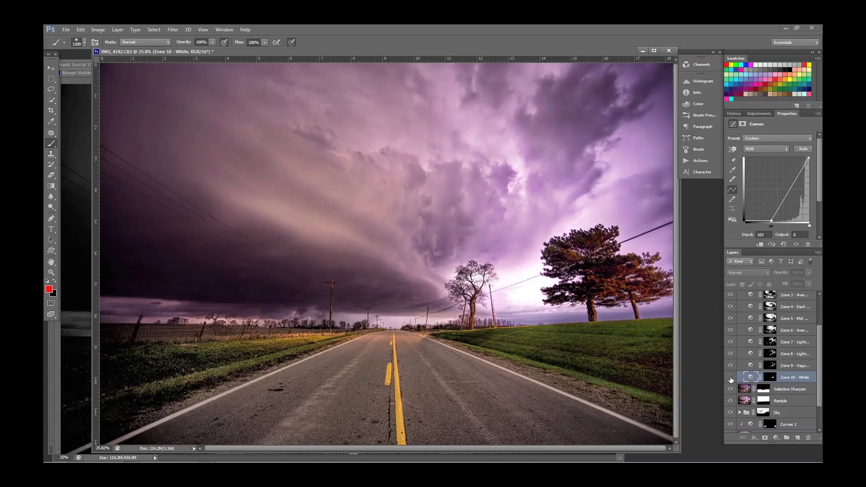
click(731, 377)
Darken Zone 9 - Vague White by setting its curve's black point to input 63, output 0
click(751, 365)
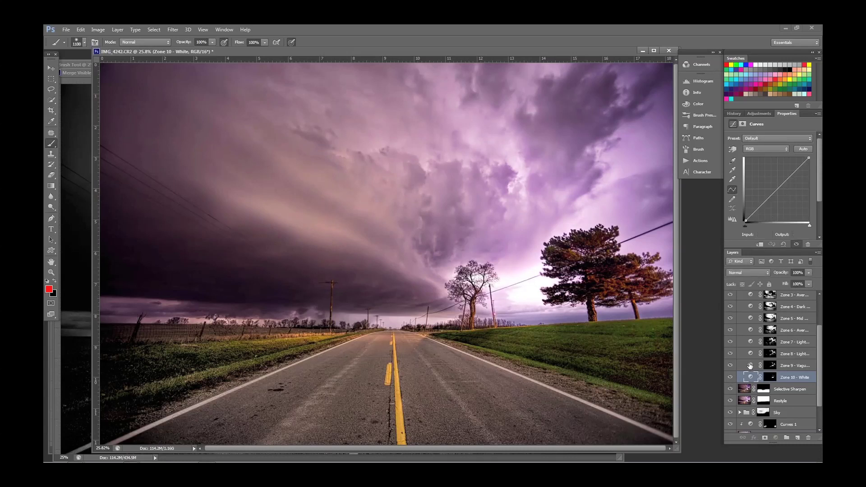
drag(745, 229, 767, 229)
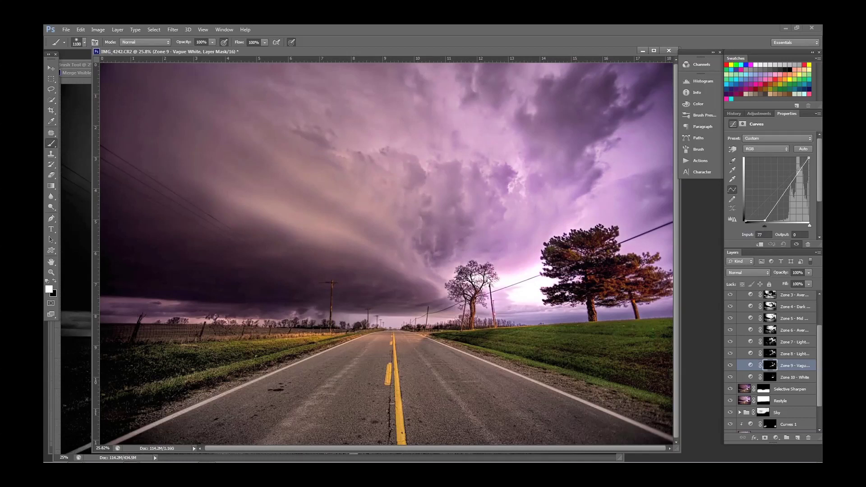
key(Left)
key(Left)
key(Left)
key(Left)
key(Left)
key(Left)
key(Left)
key(Left)
mouse_move(763, 229)
mouse_down()
mouse_move(745, 229)
mouse_move(757, 229)
mouse_up()
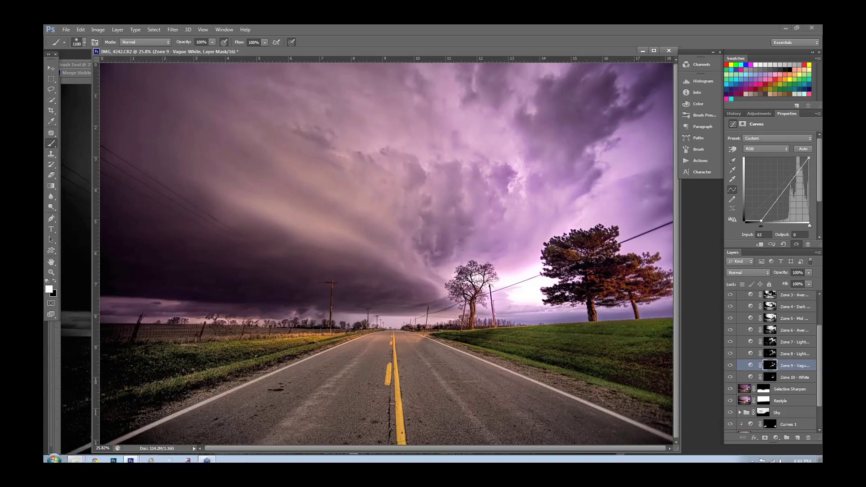
Bring the Workflow Formula.jpg checklist to the front to review the workflow steps
mouse_move(125, 459)
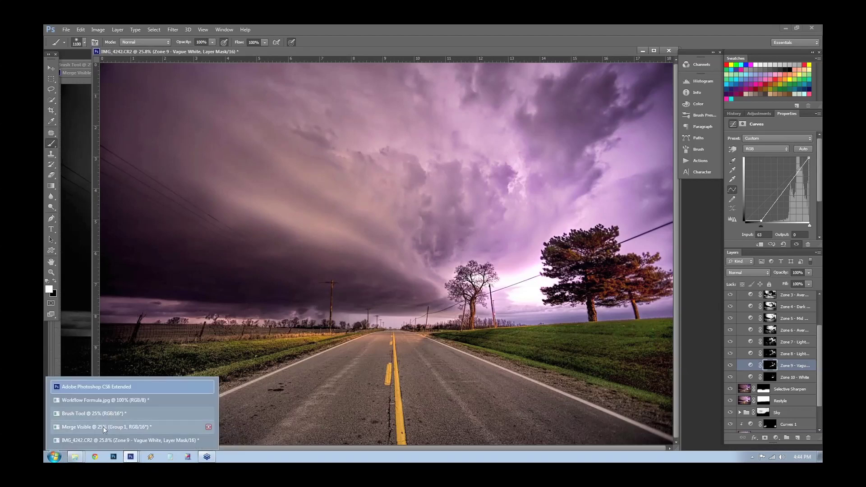
click(104, 400)
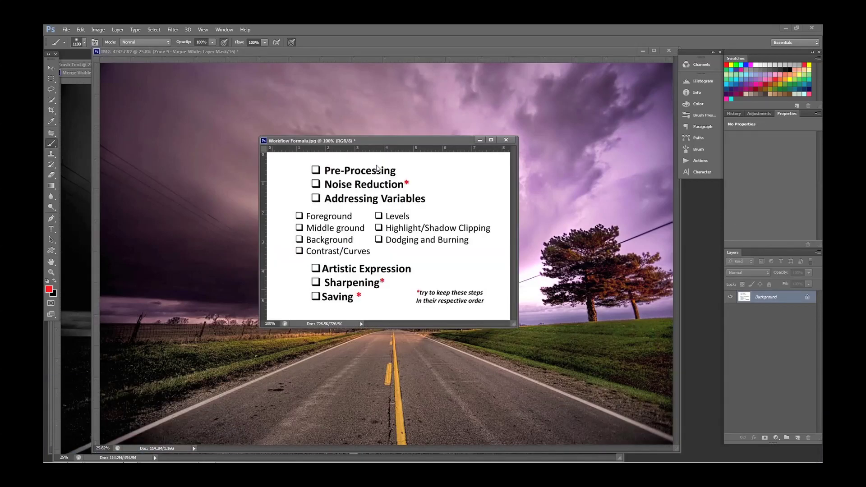